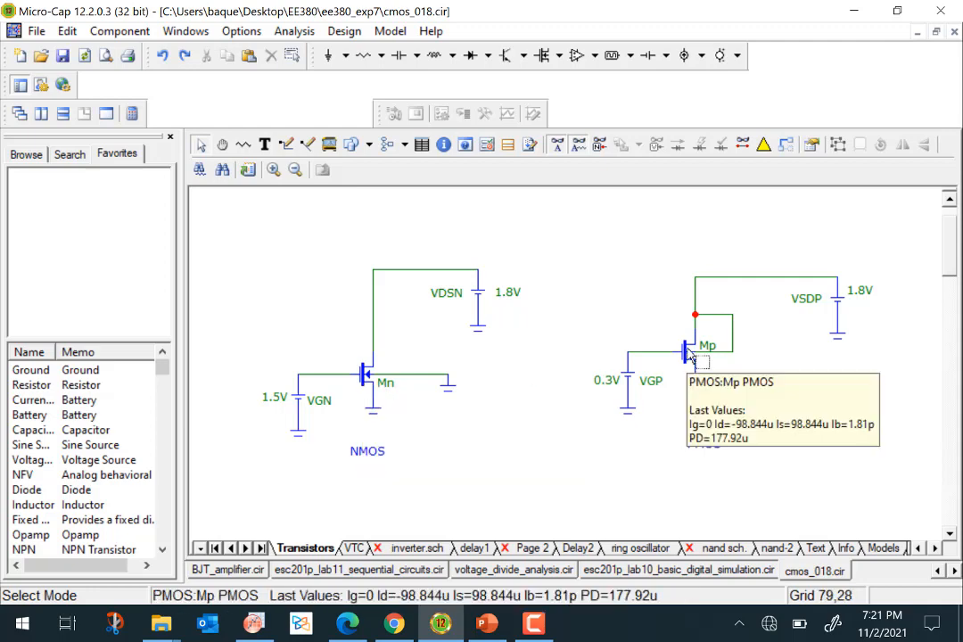
# Open the properties of NMOS transistor Mn and scroll through its model parameters.
pyautogui.click(366, 380)
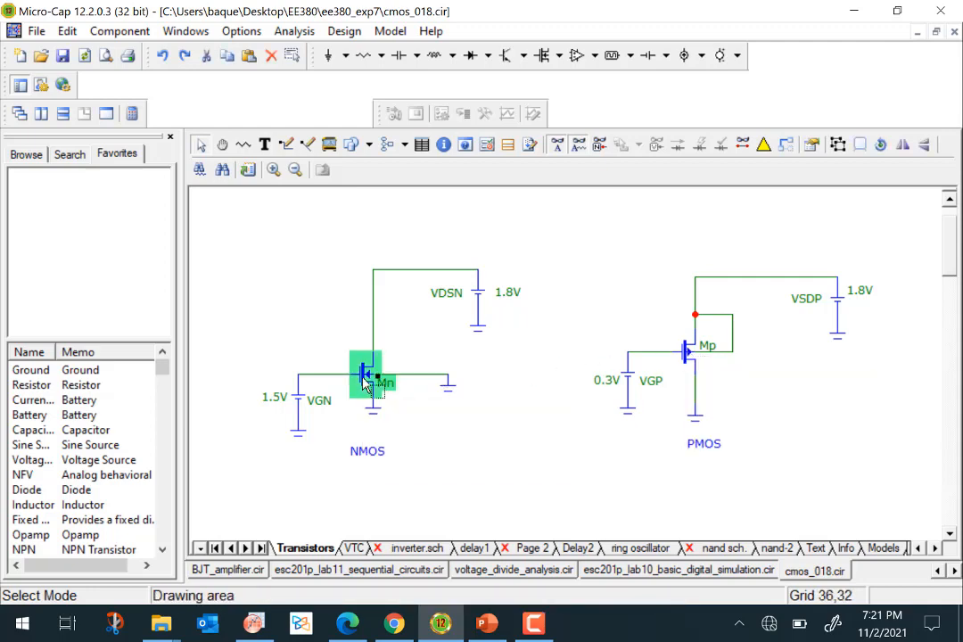
pyautogui.doubleClick(365, 380)
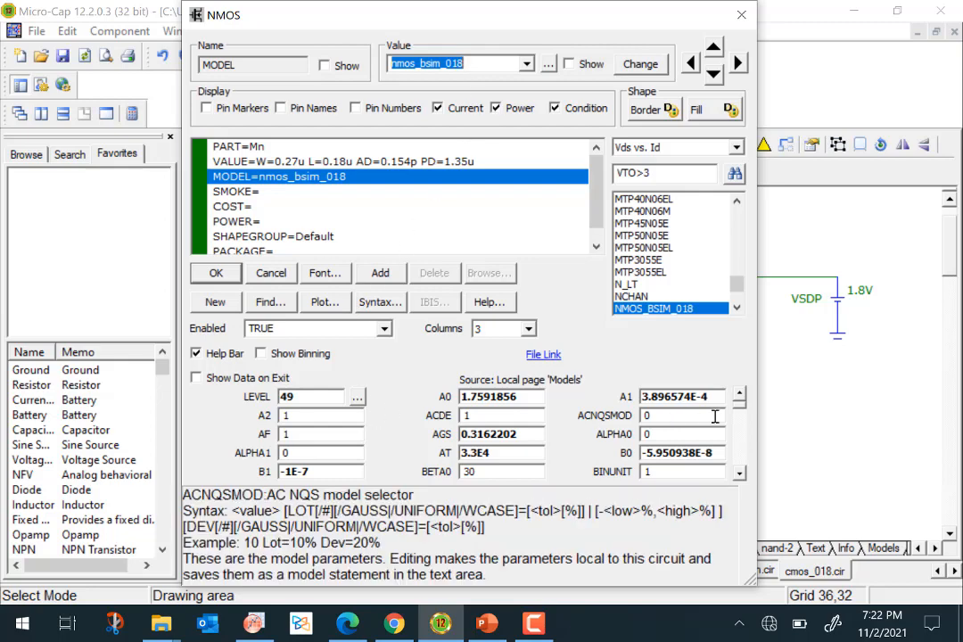
pyautogui.moveTo(743, 409); pyautogui.dragTo(741, 437)
pyautogui.scroll(-10, 741, 438)
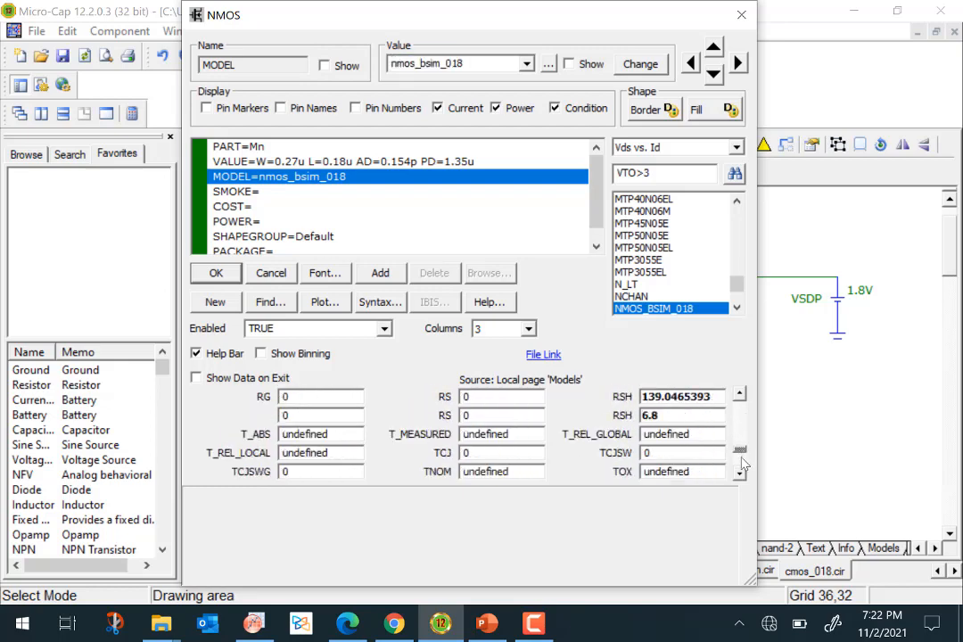
pyautogui.scroll(10, 526, 413)
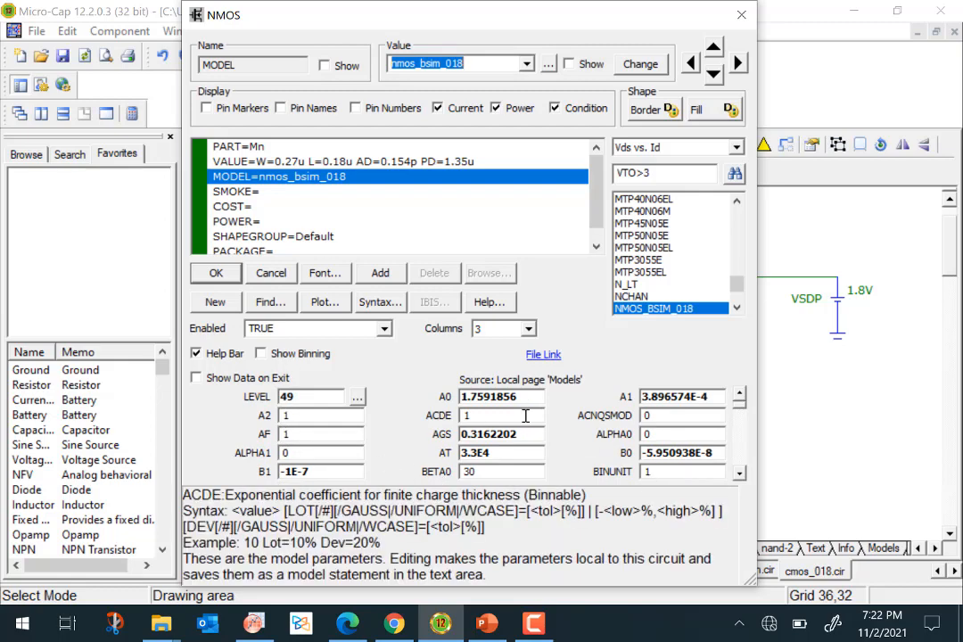
# Inspect the transistor's VALUE attribute with its width, length, area and perimeter, then close the dialog.
pyautogui.click(252, 166)
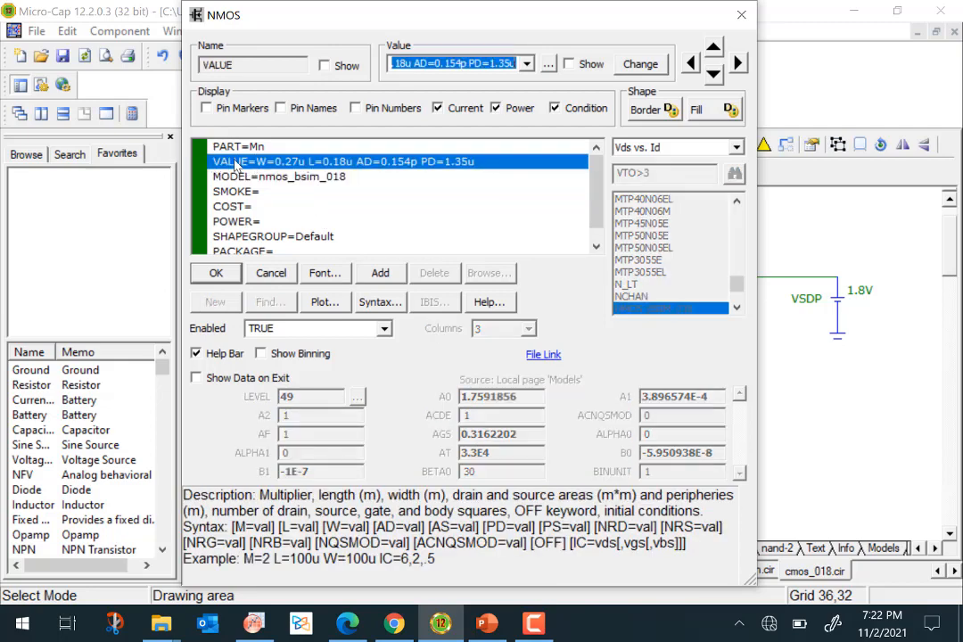
pyautogui.click(408, 64)
pyautogui.press('Left')
pyautogui.press('Left')
pyautogui.press('Left')
pyautogui.press('Left')
pyautogui.press('Left')
pyautogui.press('Left')
pyautogui.press('Left')
pyautogui.press('Left')
pyautogui.press('Left')
pyautogui.press('Left')
pyautogui.press('Left')
pyautogui.press('Left')
pyautogui.press('Left')
pyautogui.press('Left')
pyautogui.press('Left')
pyautogui.press('Left')
pyautogui.press('Left')
pyautogui.press('Left')
pyautogui.press('Left')
pyautogui.press('Left')
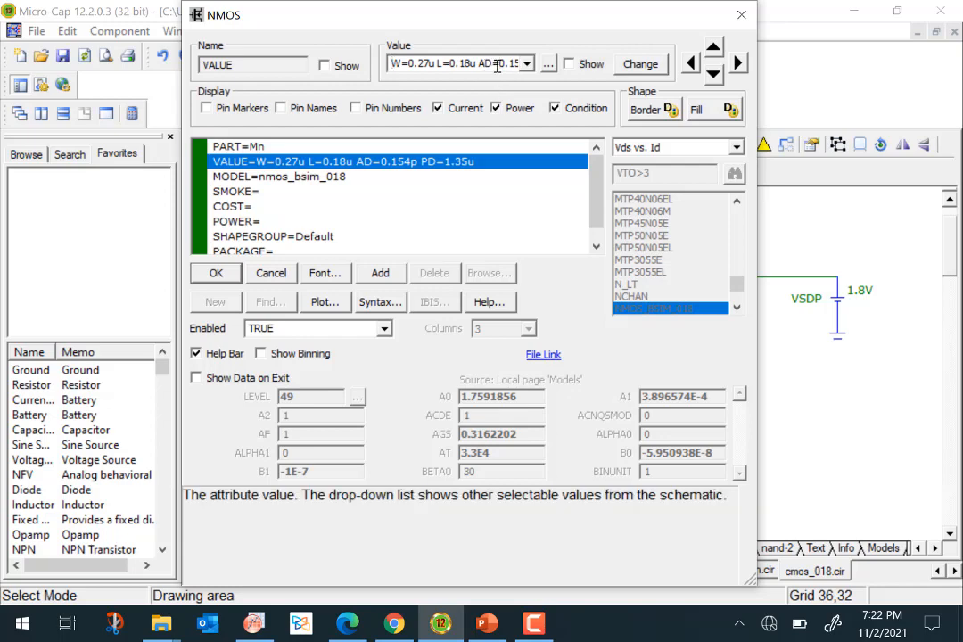
pyautogui.press('Right')
pyautogui.press('Right')
pyautogui.press('Right')
pyautogui.press('Right')
pyautogui.press('Right')
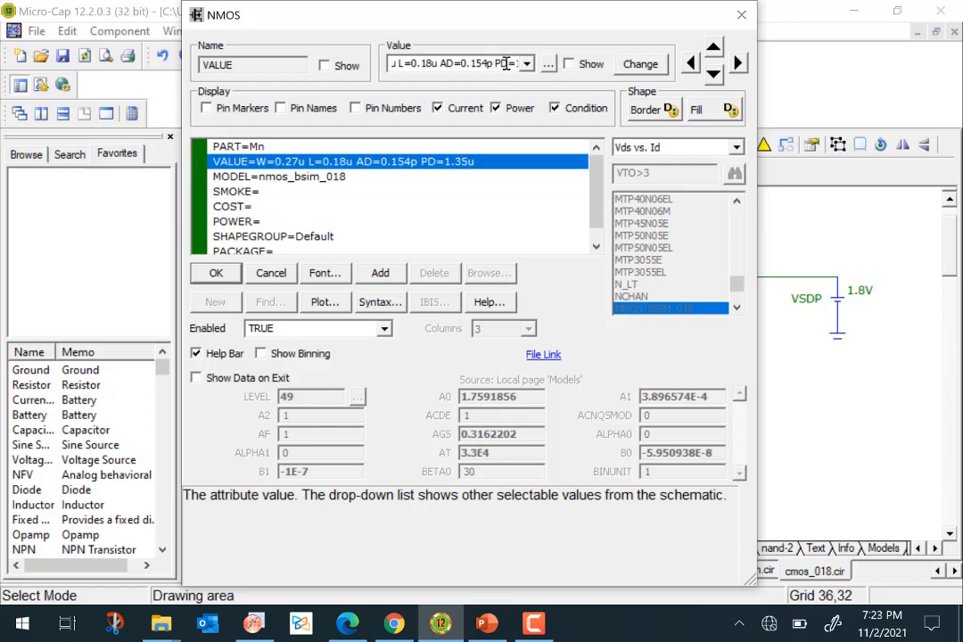
pyautogui.press('Right')
pyautogui.press('Right')
pyautogui.press('Right')
pyautogui.press('Right')
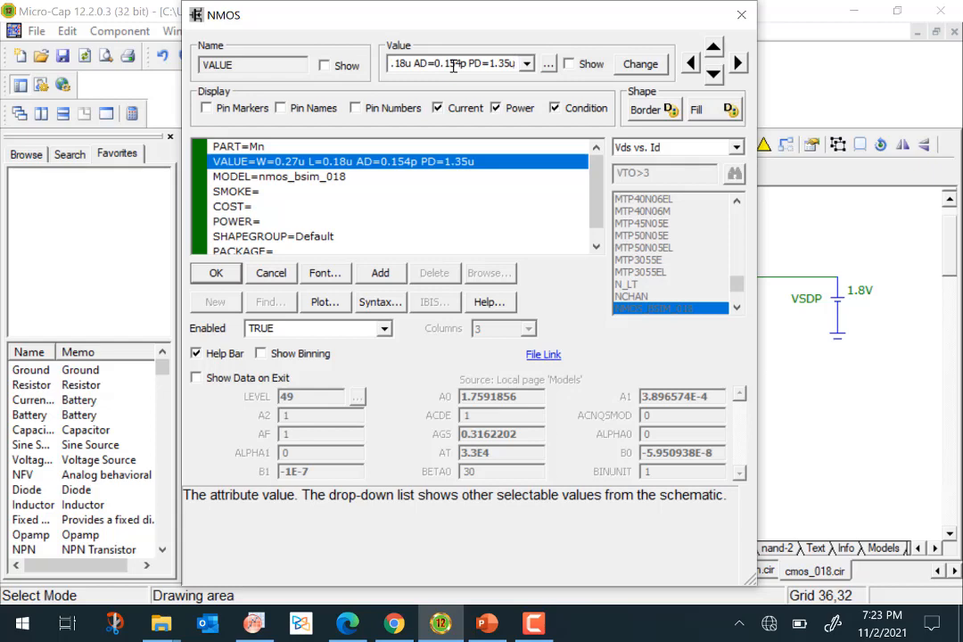
pyautogui.click(248, 177)
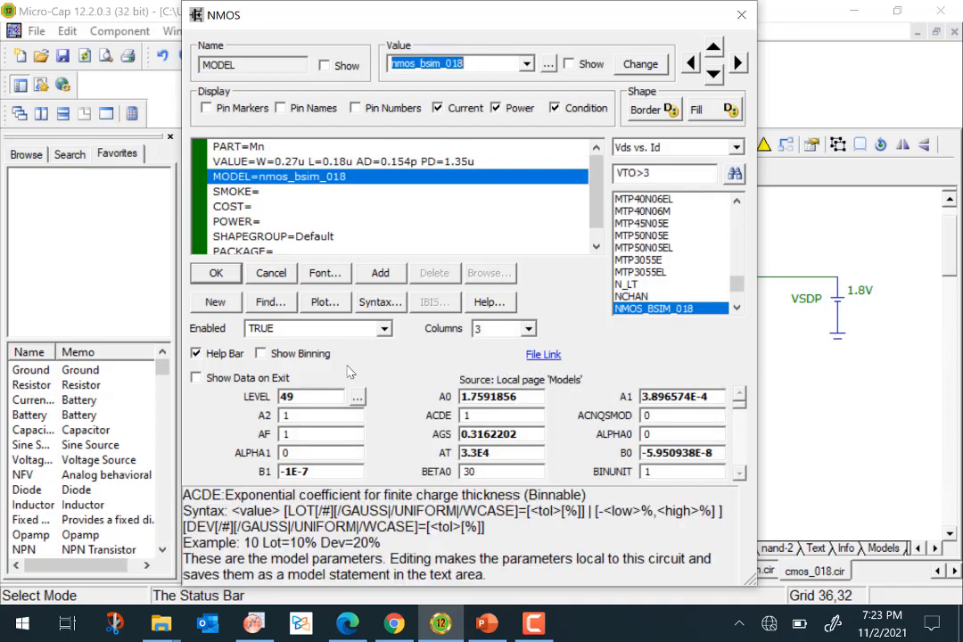
pyautogui.click(216, 274)
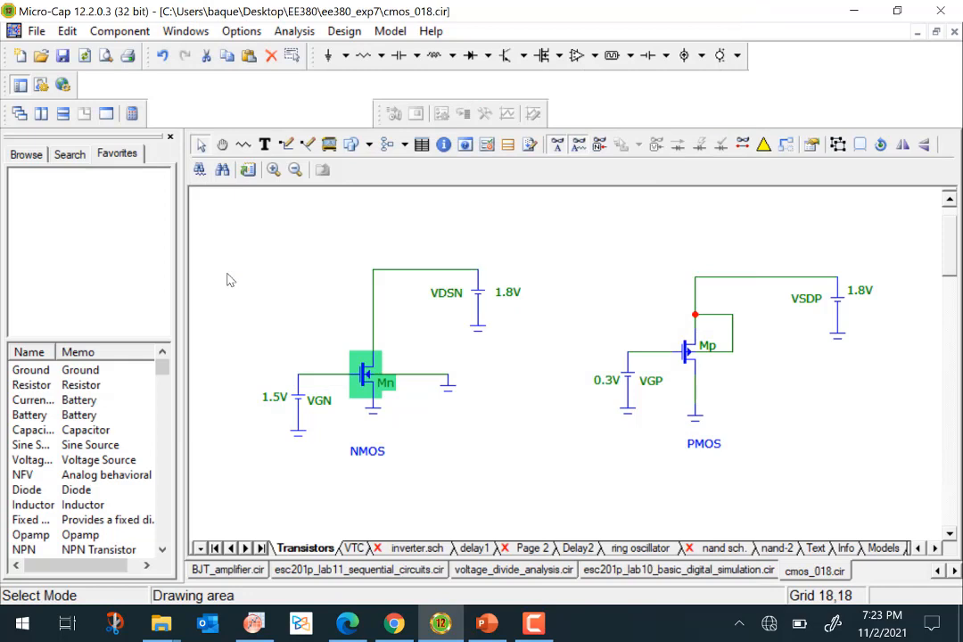
# Open the DC analysis limits for the circuit.
pyautogui.click(303, 350)
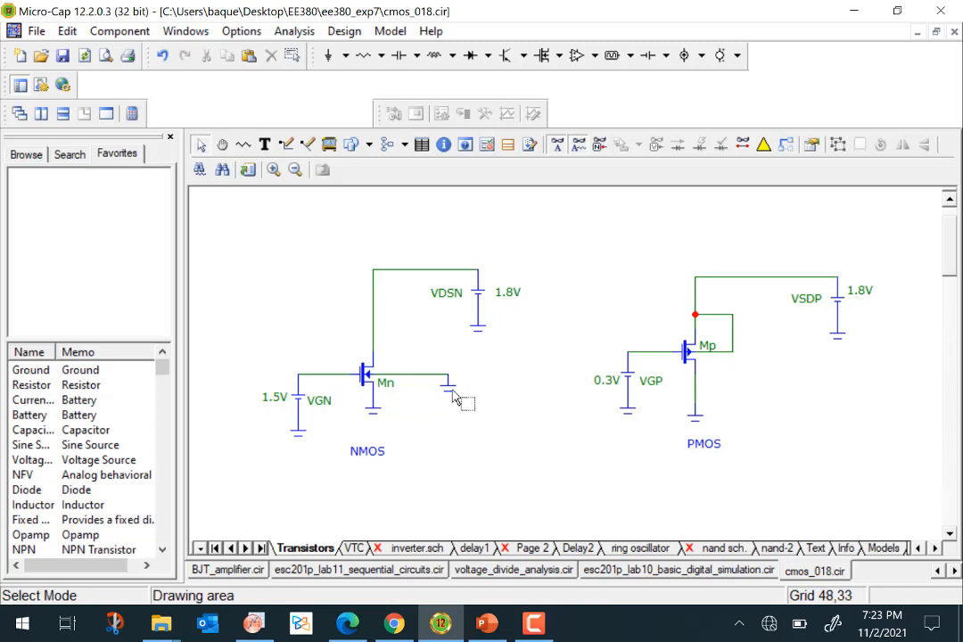
pyautogui.scroll(1, 470, 432)
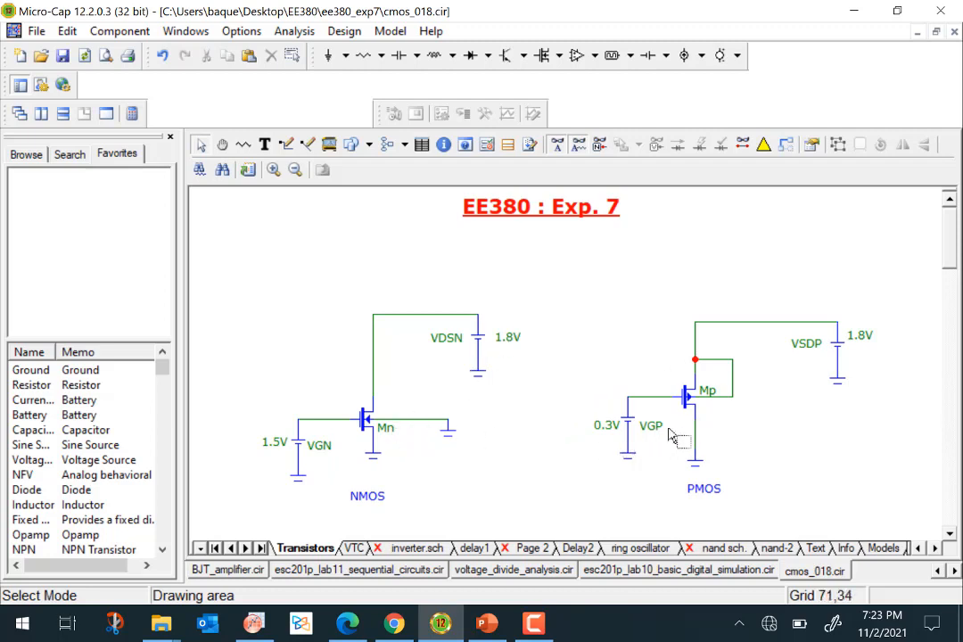
pyautogui.moveTo(690, 407)
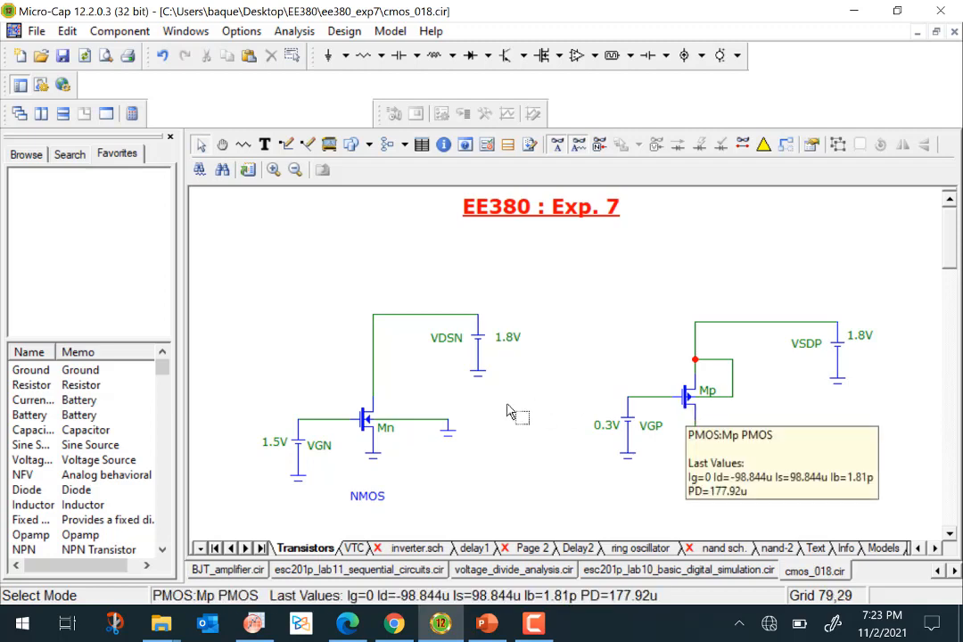
pyautogui.moveTo(369, 429)
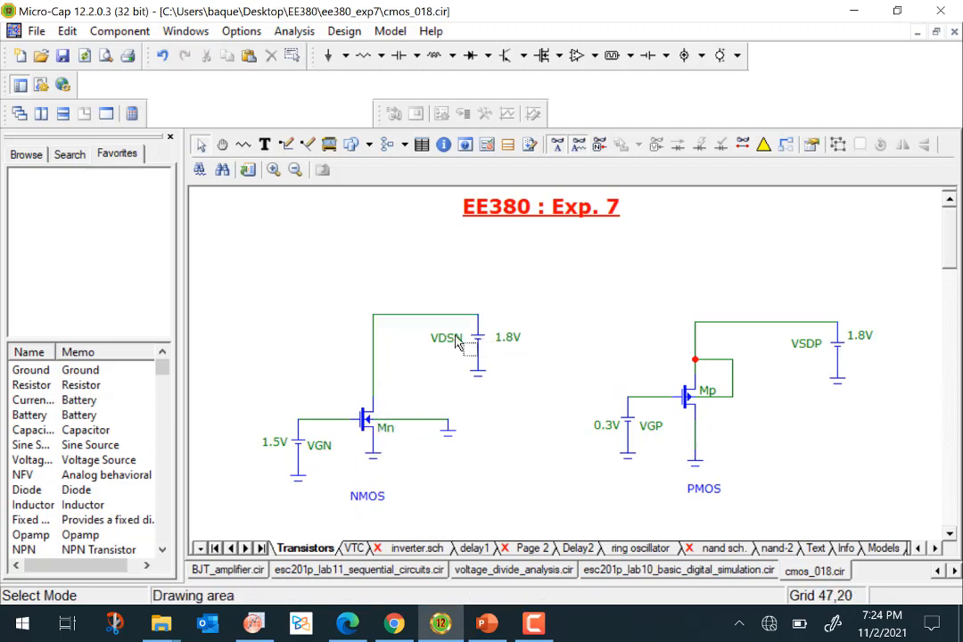
pyautogui.click(285, 33)
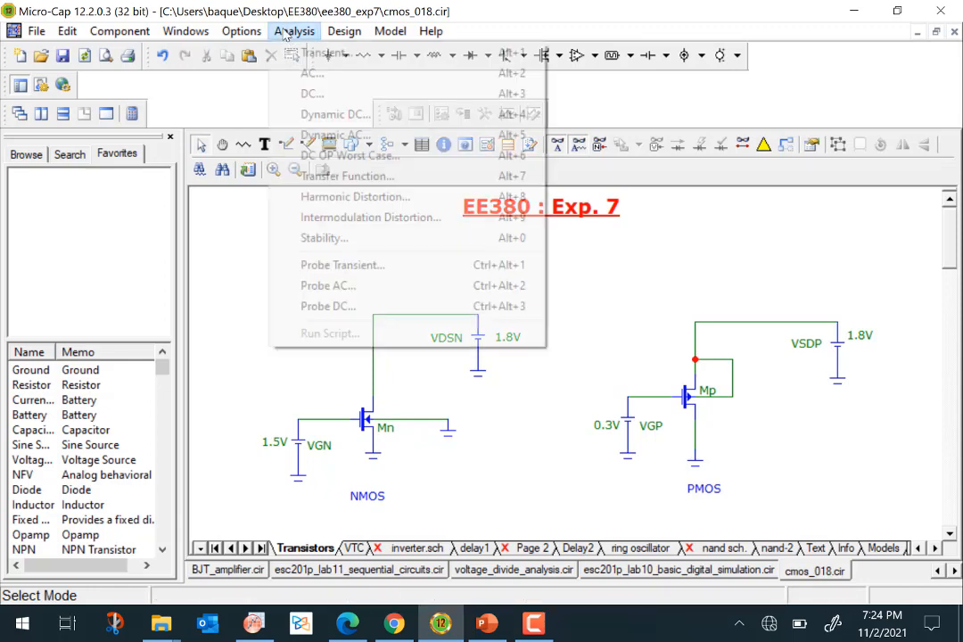
pyautogui.click(312, 95)
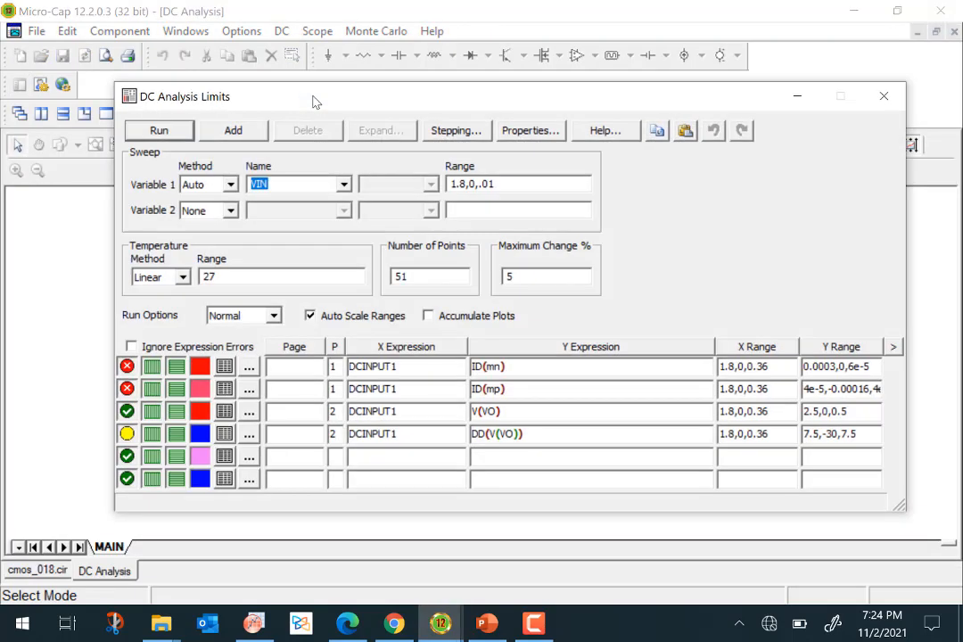
# Enable only the ID(mn) plot row and set sweep Variable 1 to VGN.
pyautogui.click(127, 412)
pyautogui.click(128, 412)
pyautogui.click(127, 435)
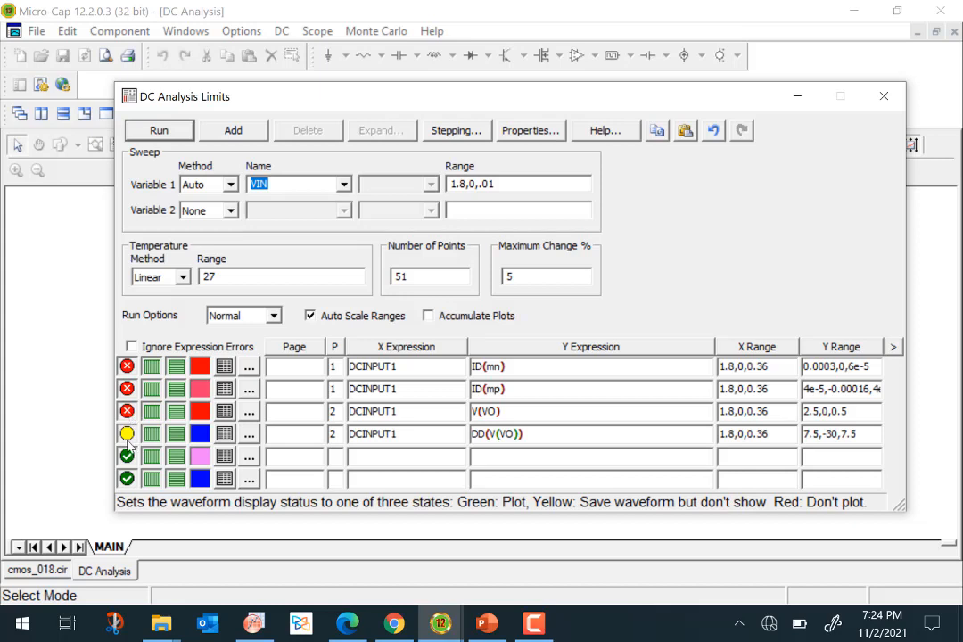
pyautogui.click(126, 366)
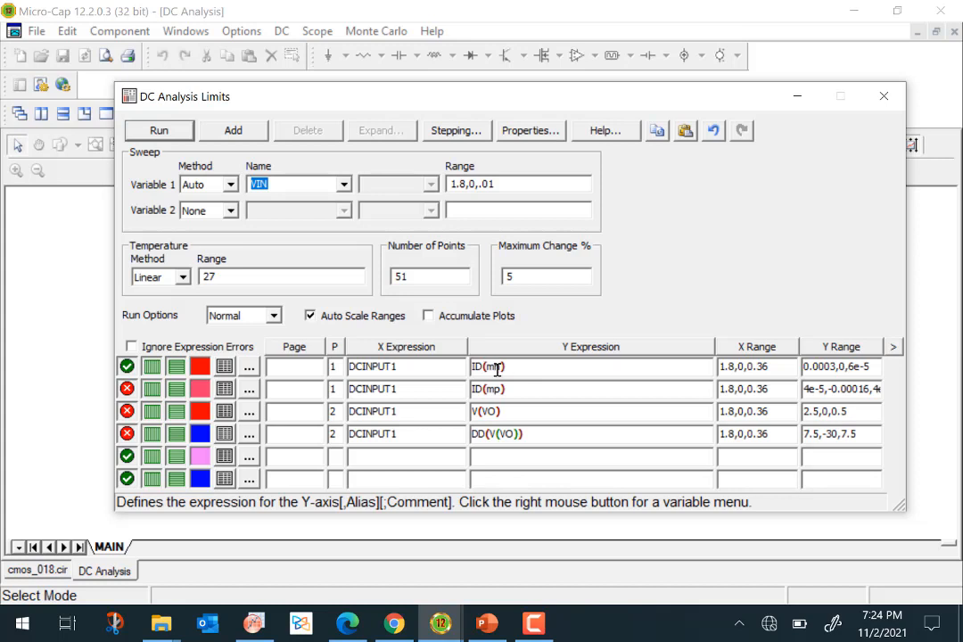
pyautogui.click(345, 186)
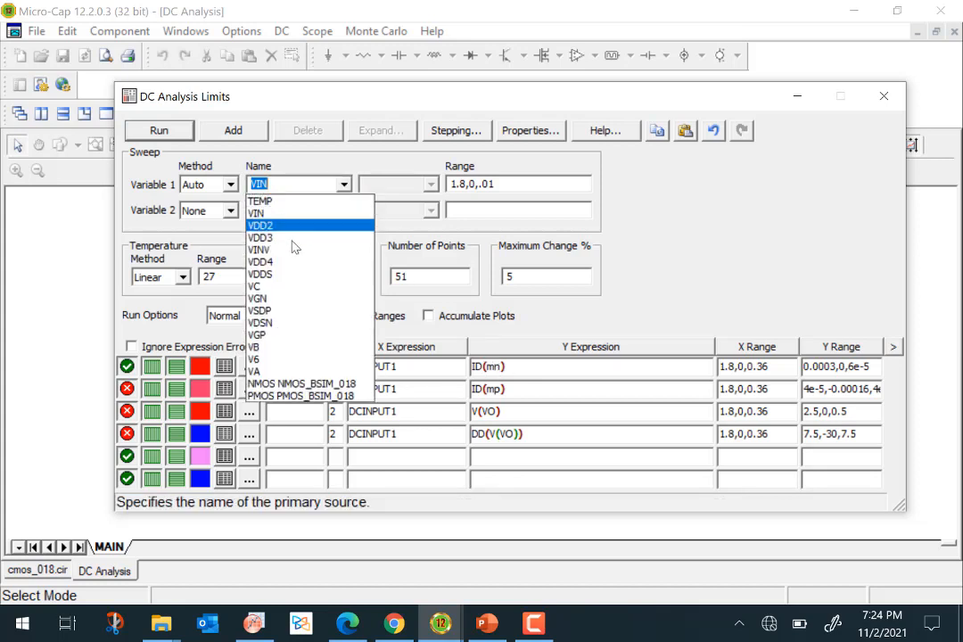
pyautogui.click(282, 299)
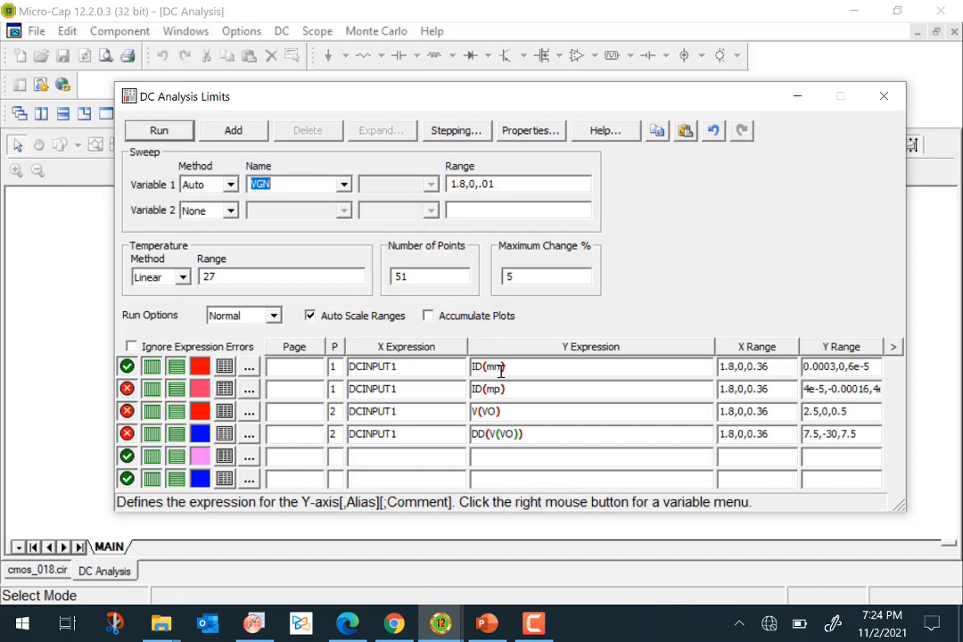
# Run the DC analysis to plot ID(mn) against VGN.
pyautogui.click(37, 570)
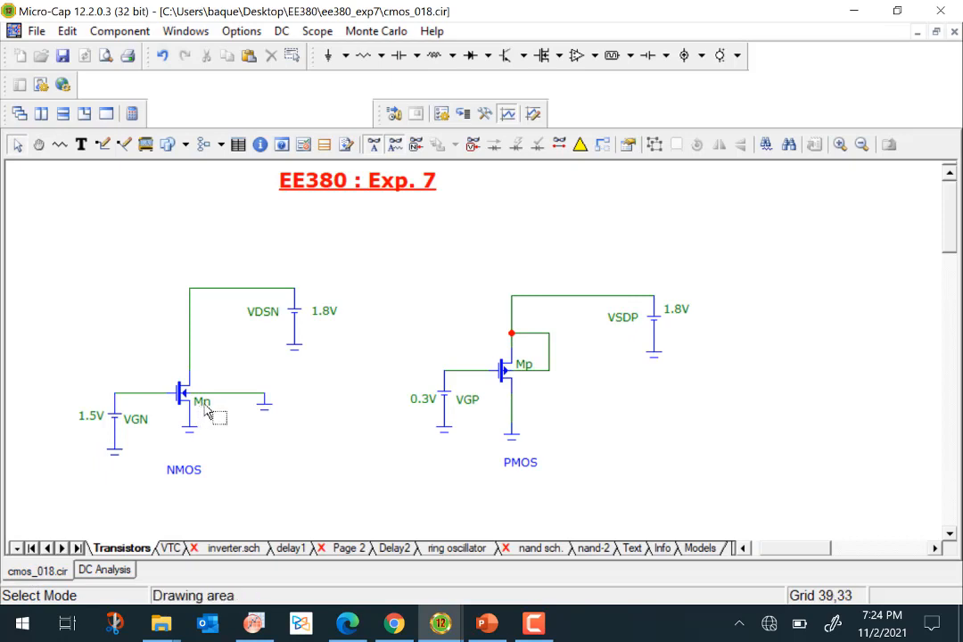
pyautogui.click(105, 570)
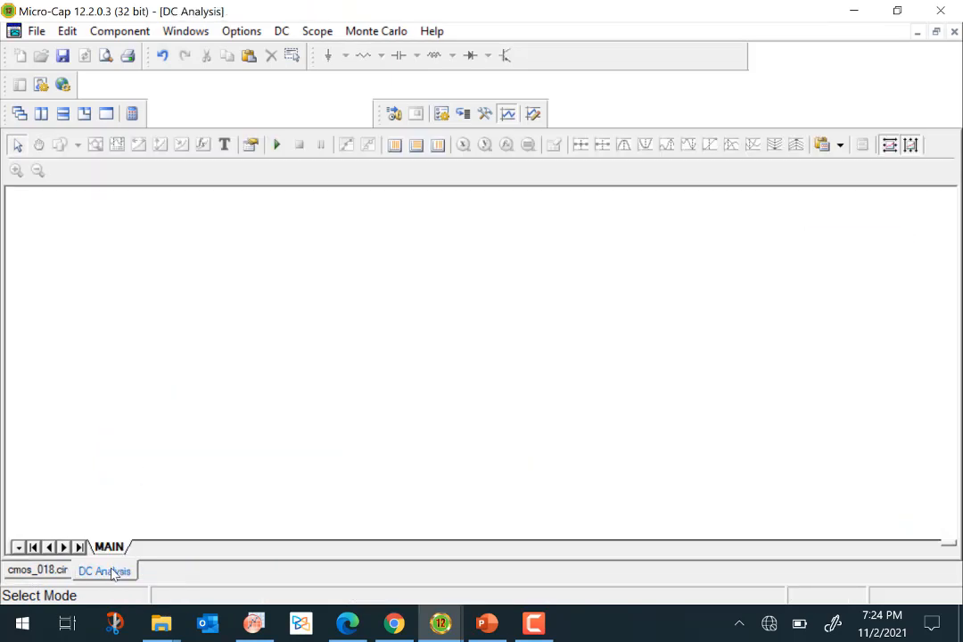
pyautogui.click(282, 34)
pyautogui.click(251, 72)
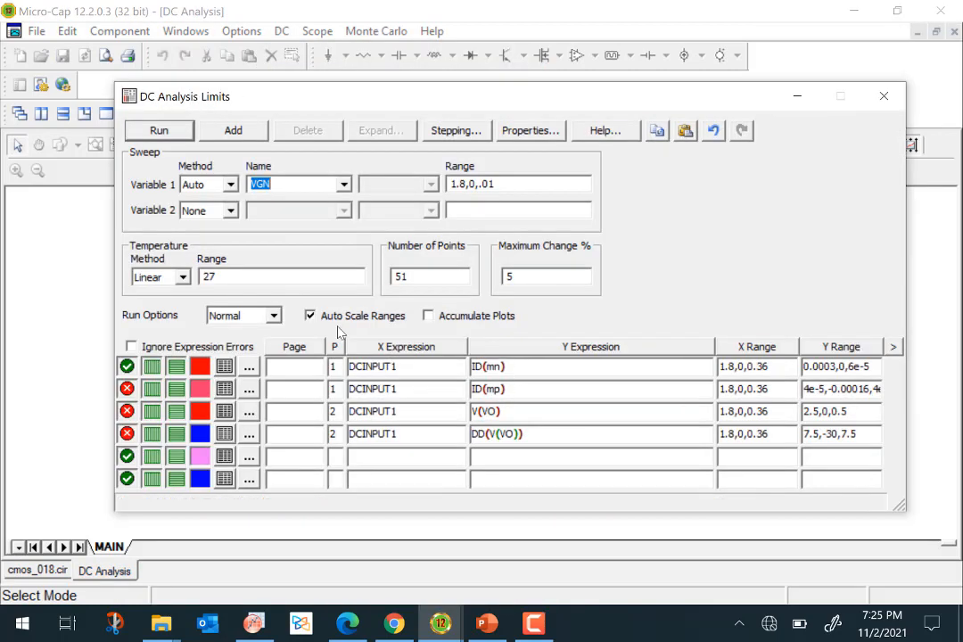
pyautogui.click(171, 131)
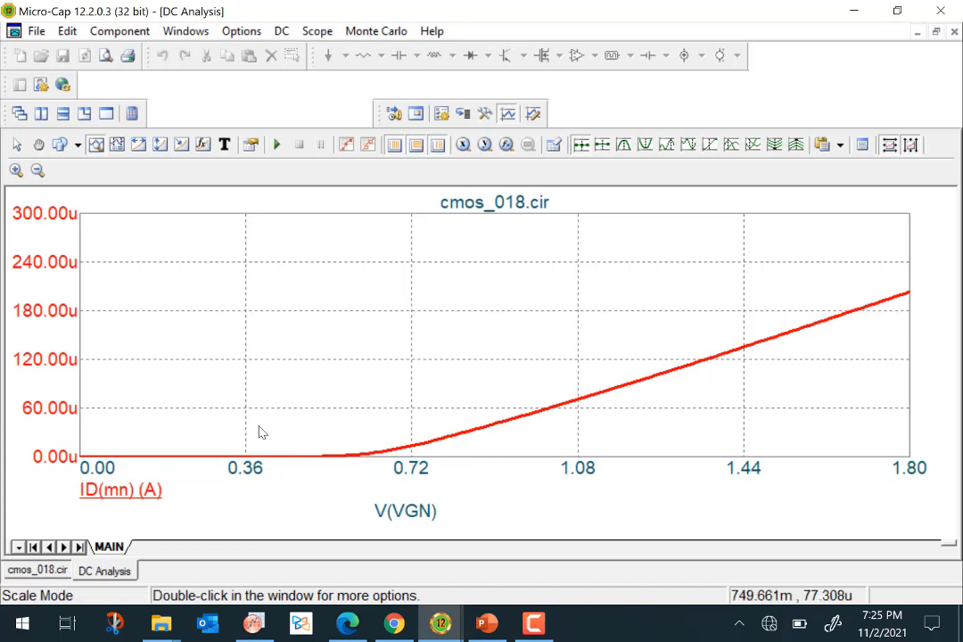
pyautogui.moveTo(711, 364)
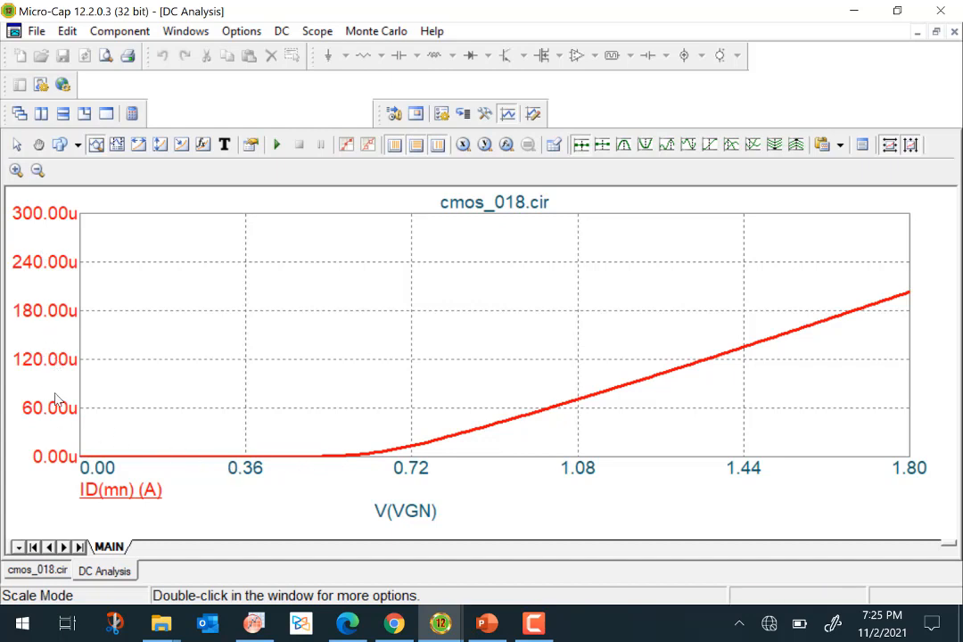
# Switch the ID(mn) Y axis to logarithmic scale in the analysis limits and rerun the sweep.
pyautogui.click(280, 33)
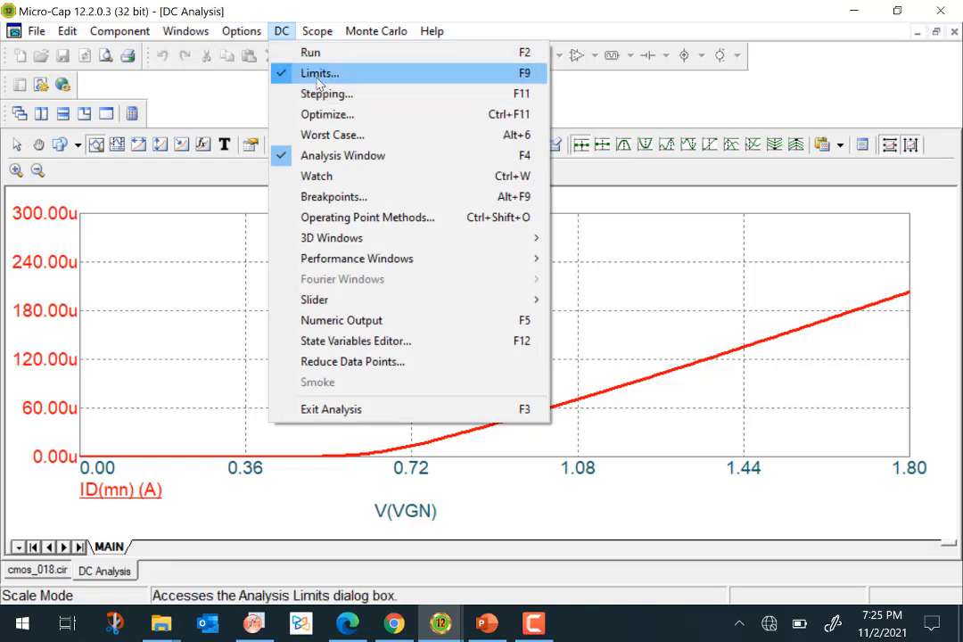
pyautogui.click(318, 79)
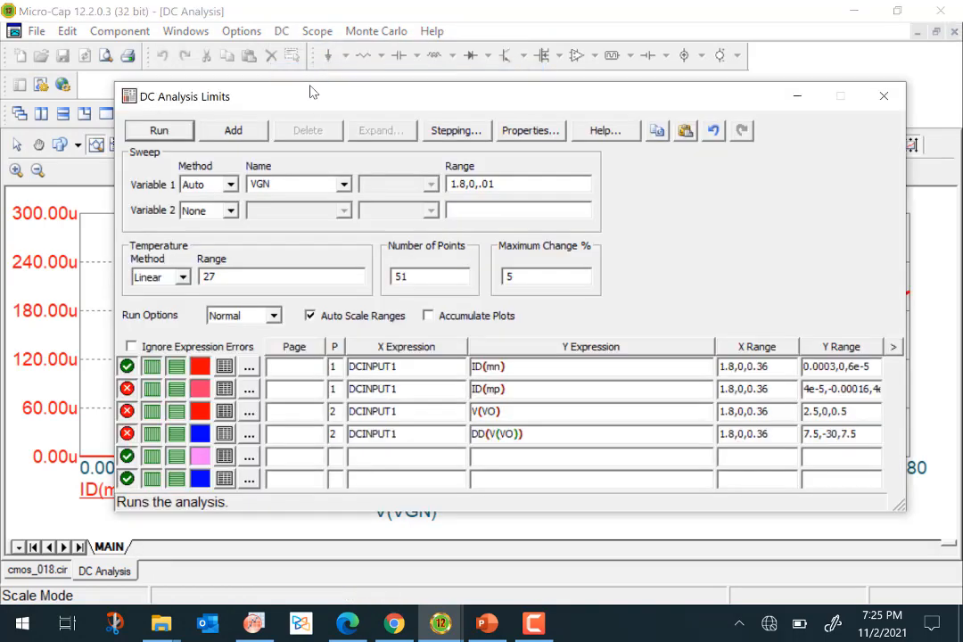
pyautogui.click(178, 369)
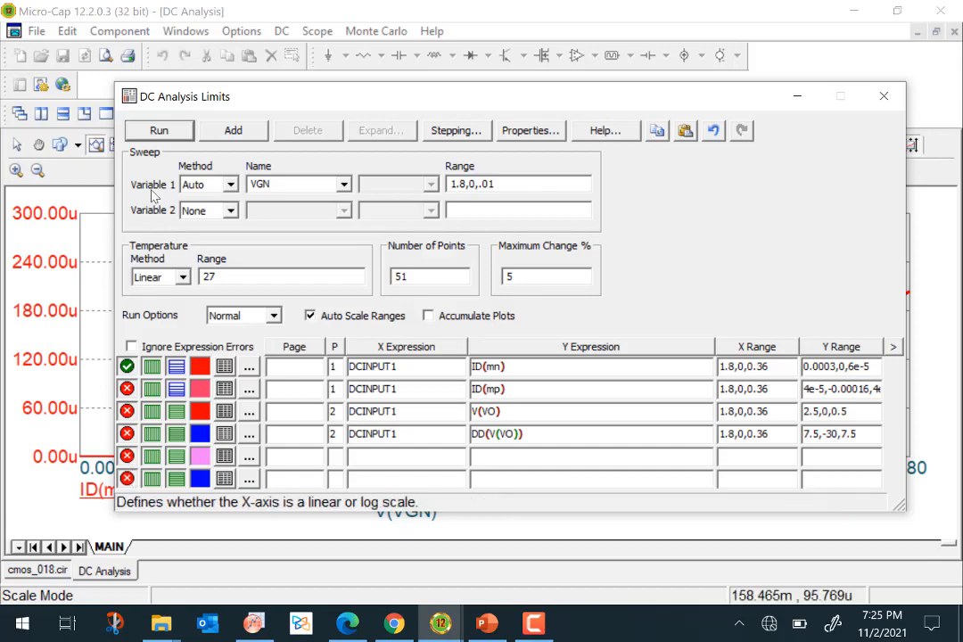
pyautogui.click(159, 131)
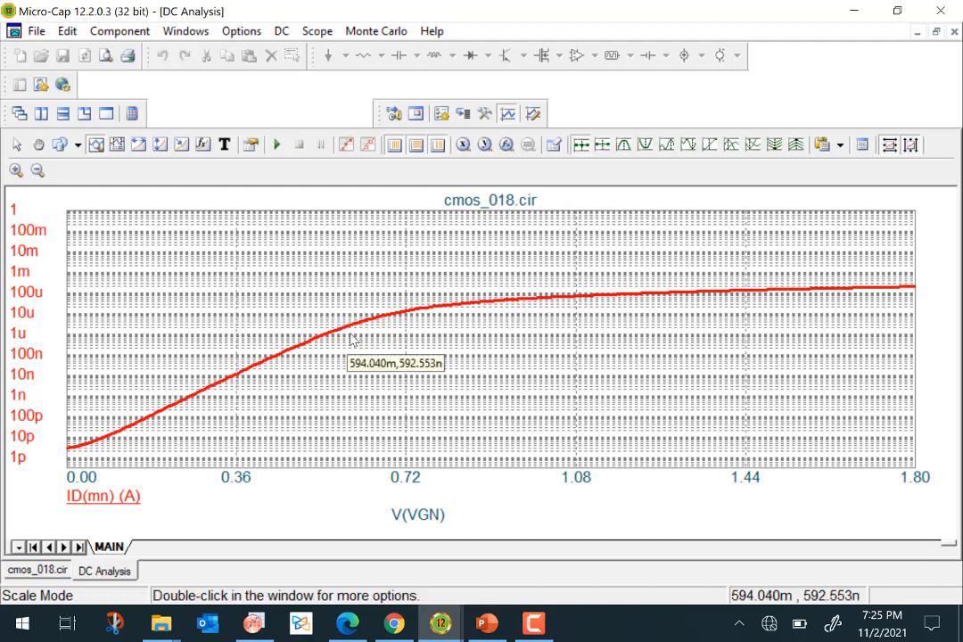
# Examine the logarithmic ID(mn) curve along the VGN sweep.
pyautogui.moveTo(367, 338)
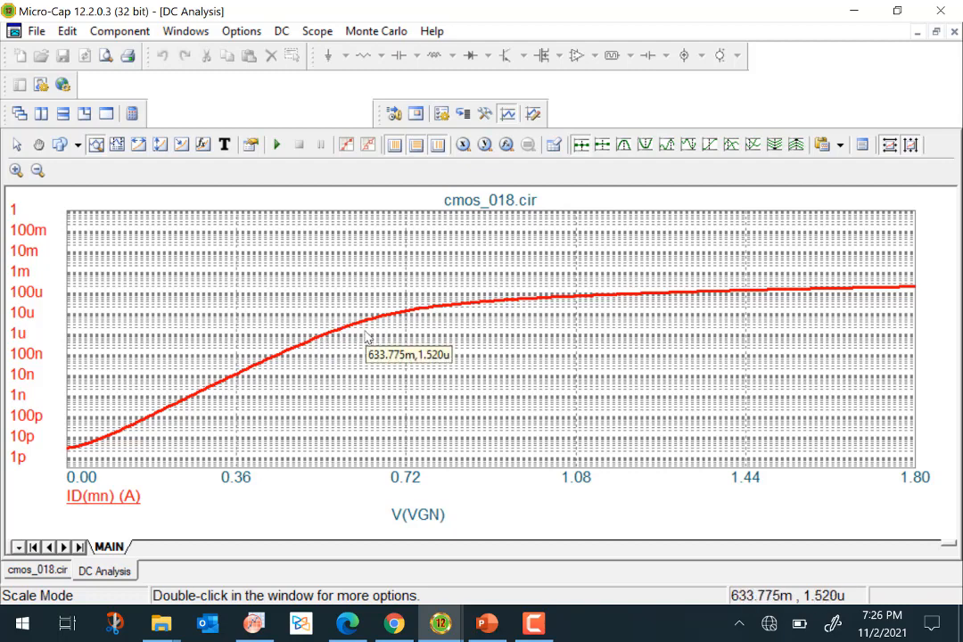
pyautogui.moveTo(333, 337)
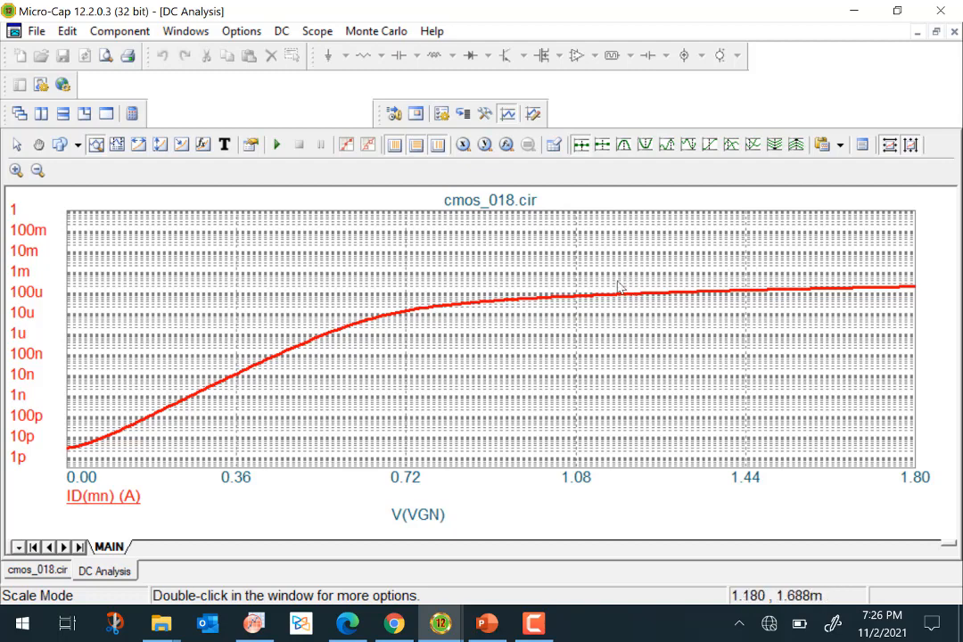
pyautogui.moveTo(730, 291)
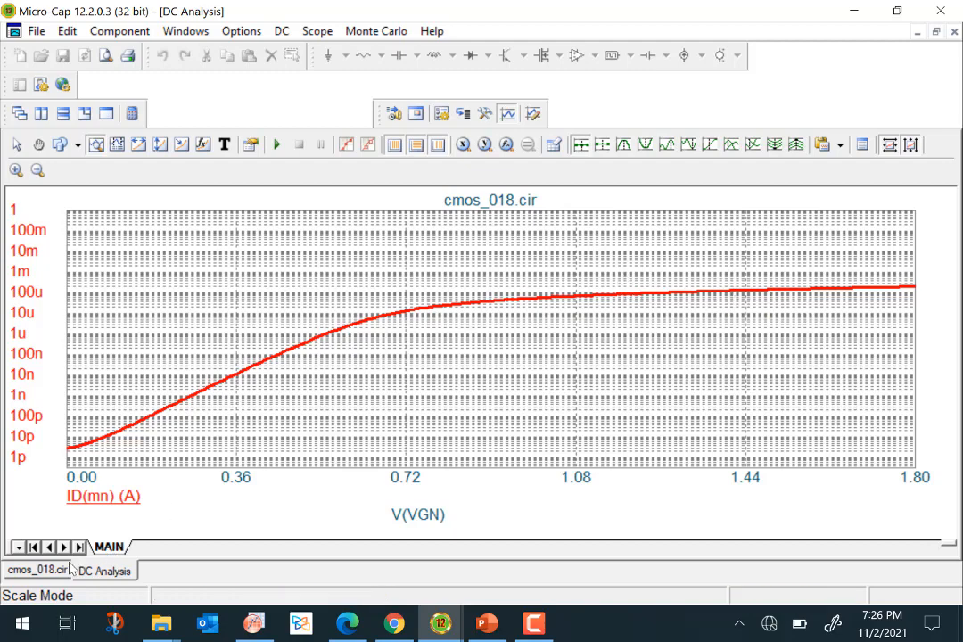
pyautogui.click(38, 571)
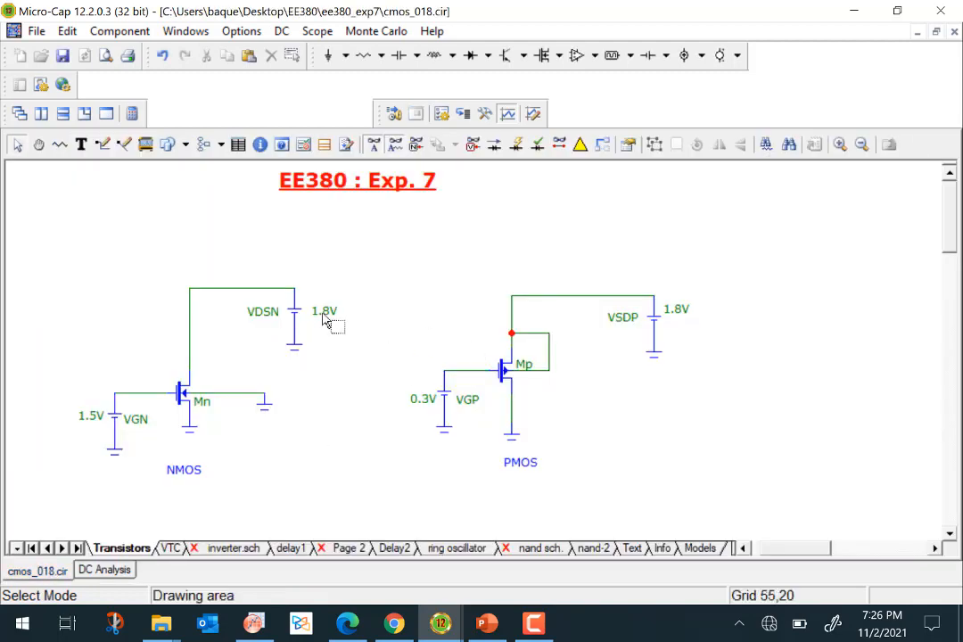
pyautogui.click(114, 571)
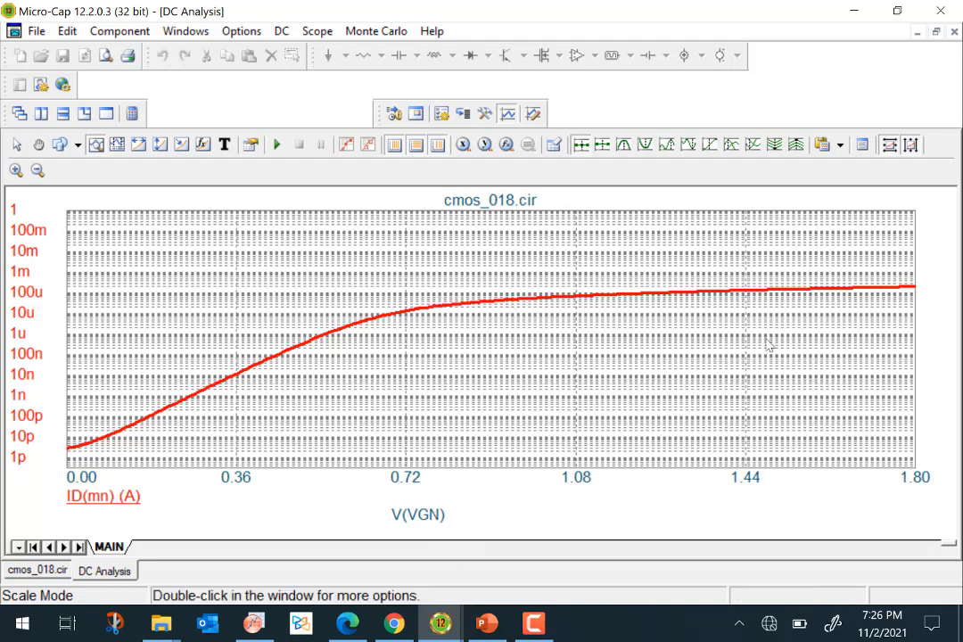
pyautogui.moveTo(738, 297)
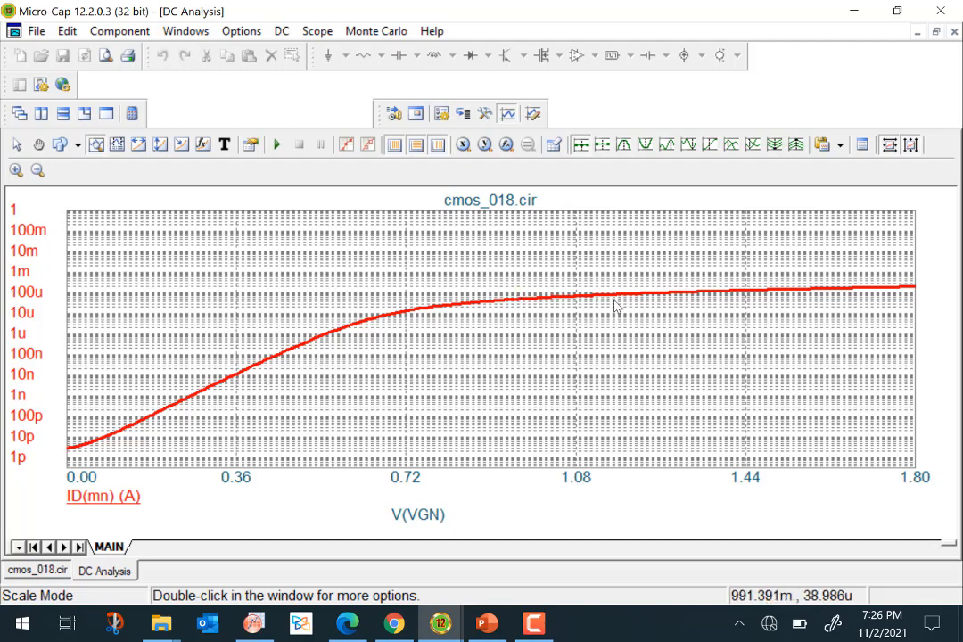
# Switch the ID(mn) Y axis back to linear scale in the analysis limits and rerun the sweep.
pyautogui.moveTo(651, 301)
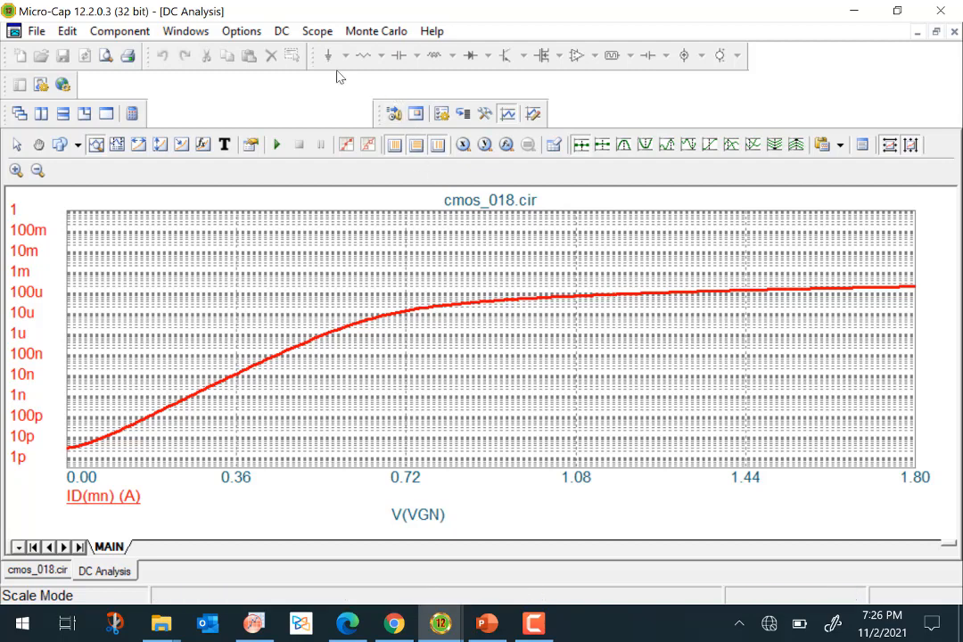
pyautogui.click(282, 31)
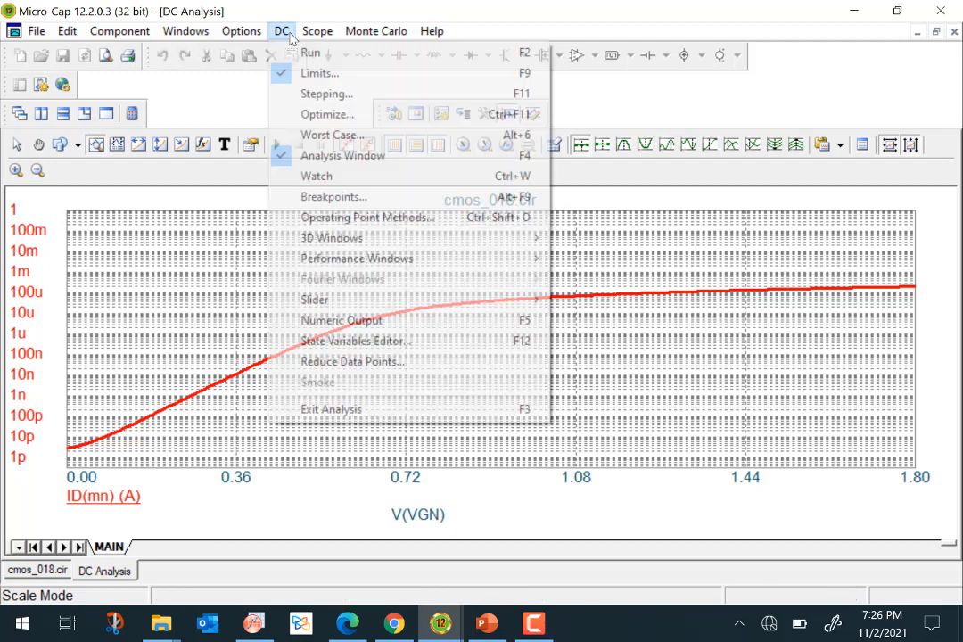
pyautogui.click(299, 73)
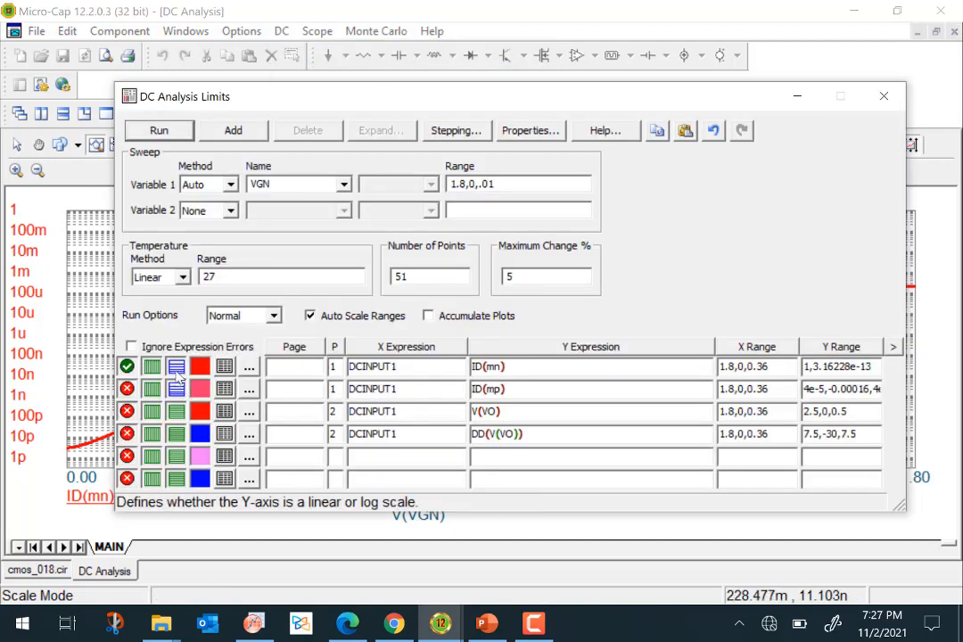
pyautogui.click(166, 133)
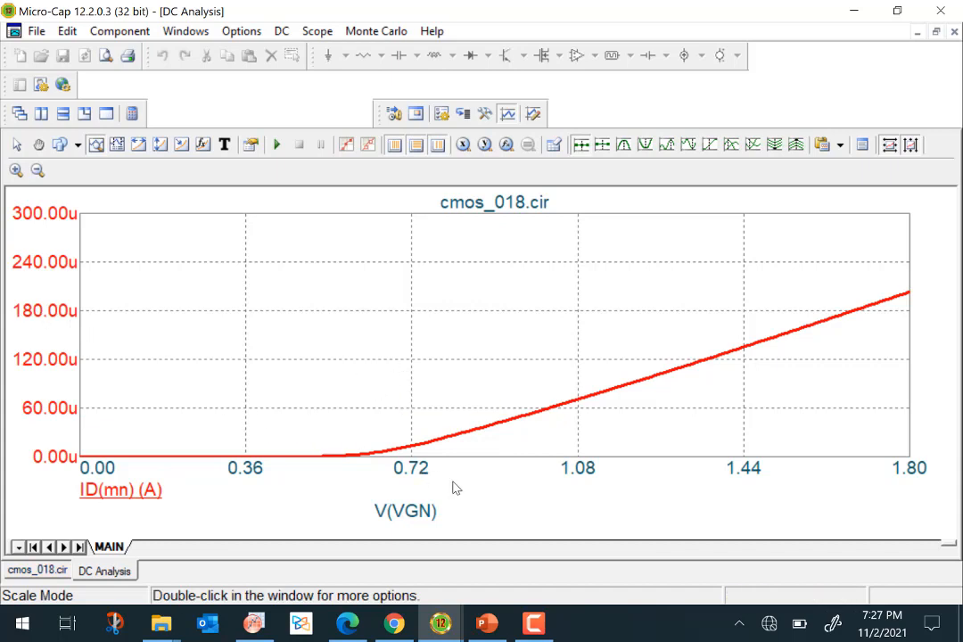
# Check the NMOS schematic, then change sweep Variable 1 to VDSN in the DC analysis limits.
pyautogui.click(36, 570)
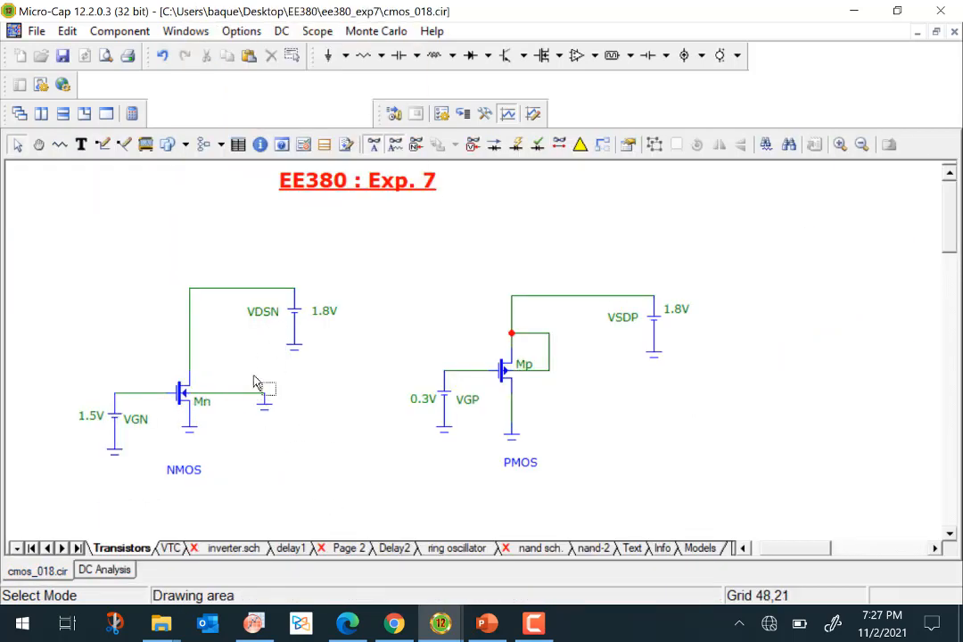
pyautogui.click(104, 571)
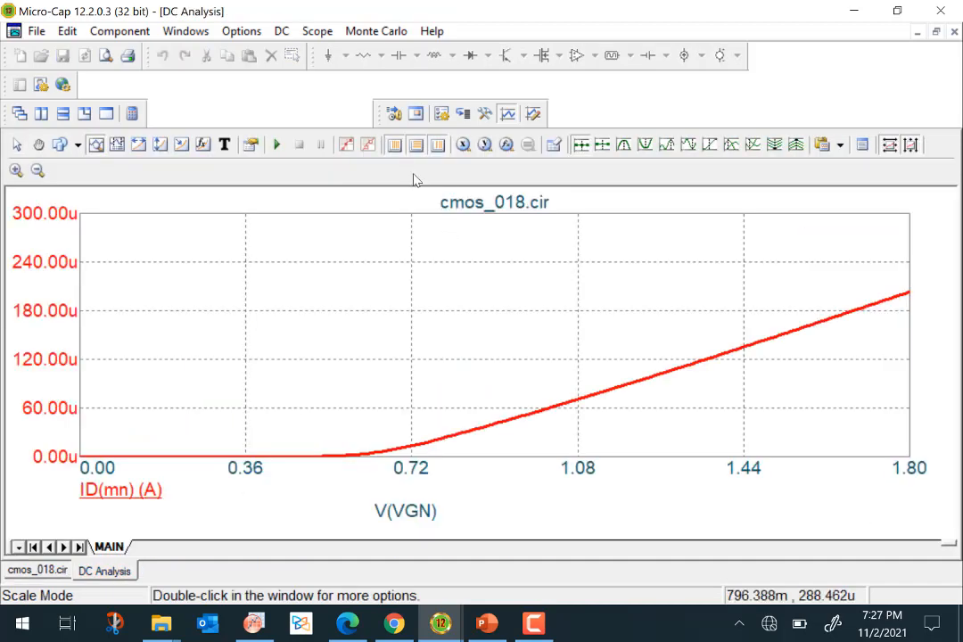
pyautogui.click(281, 30)
pyautogui.click(302, 84)
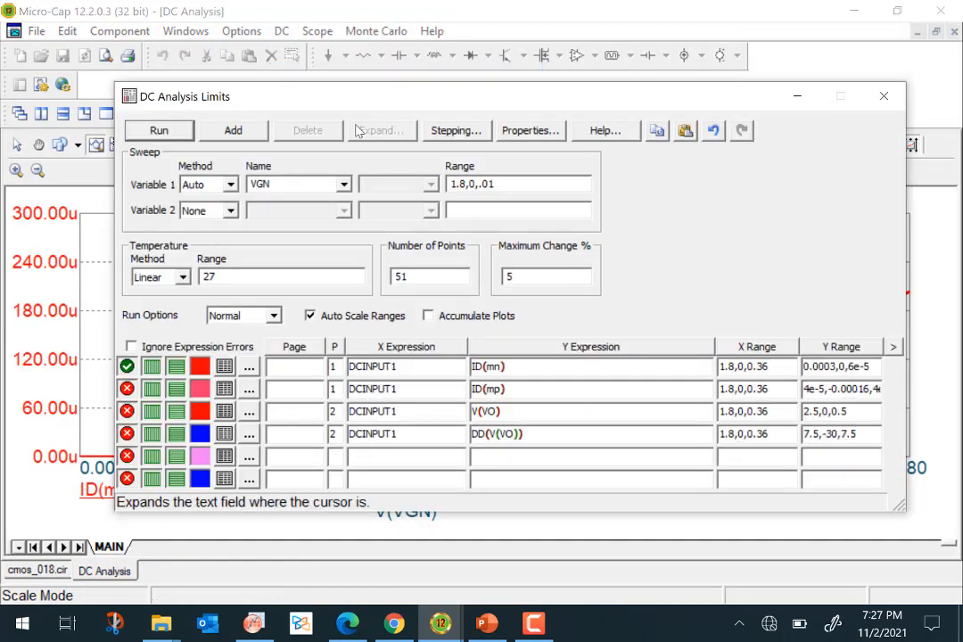
pyautogui.click(344, 185)
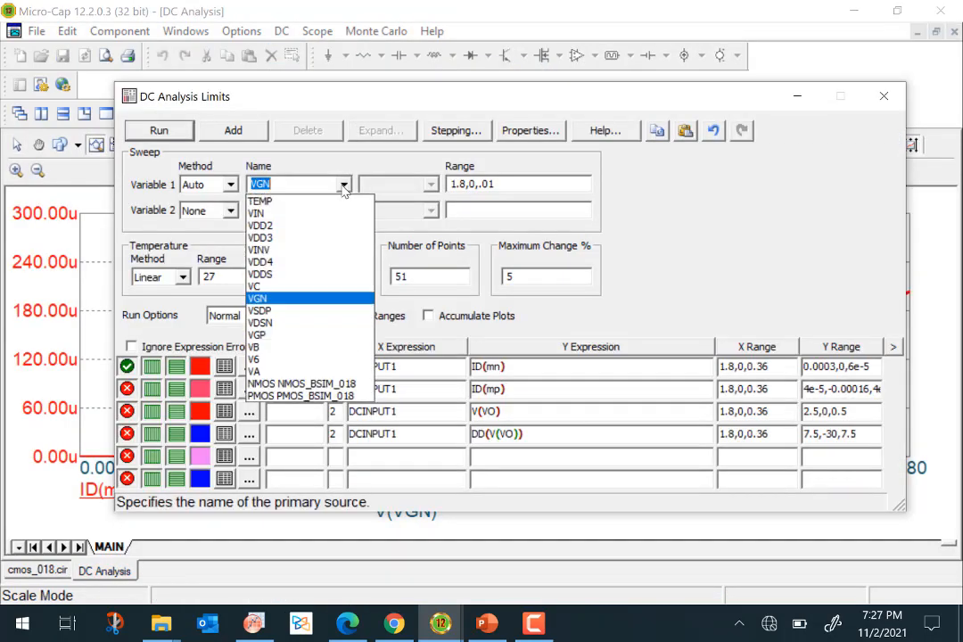
pyautogui.click(268, 324)
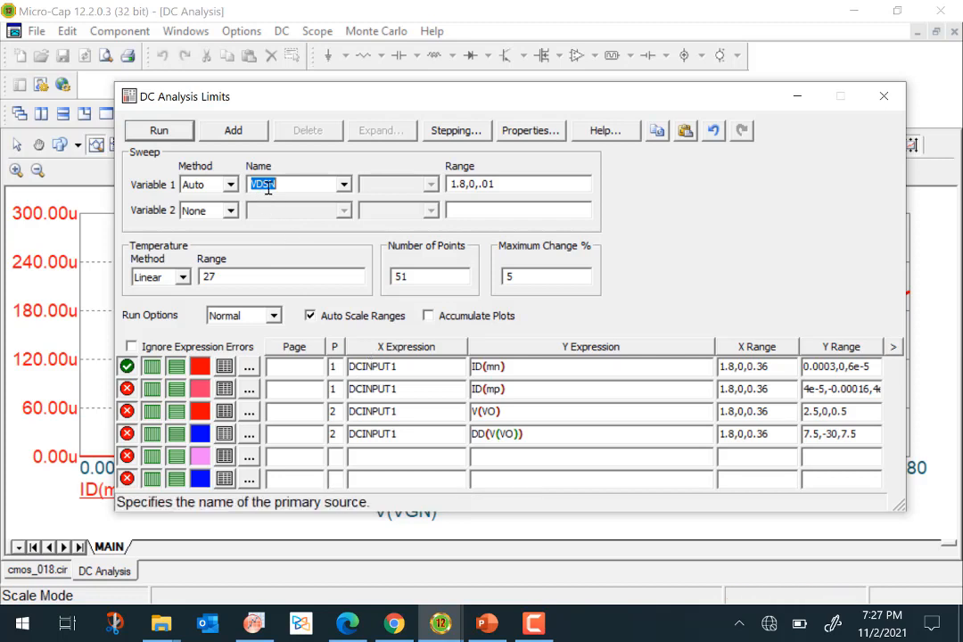
# Run the DC analysis to plot ID(mn) against the drain voltage VDSN.
pyautogui.click(35, 572)
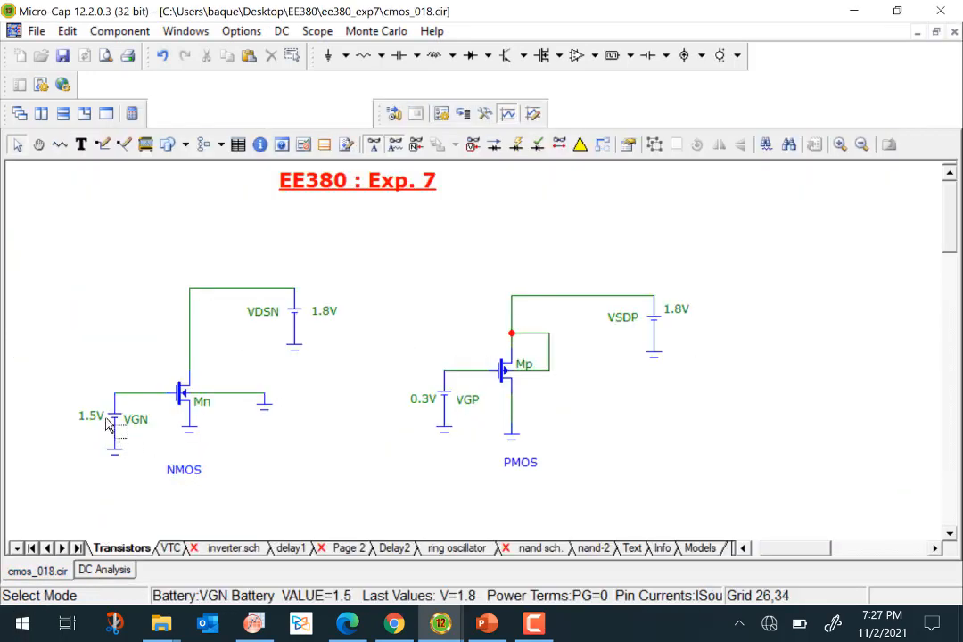
pyautogui.click(104, 570)
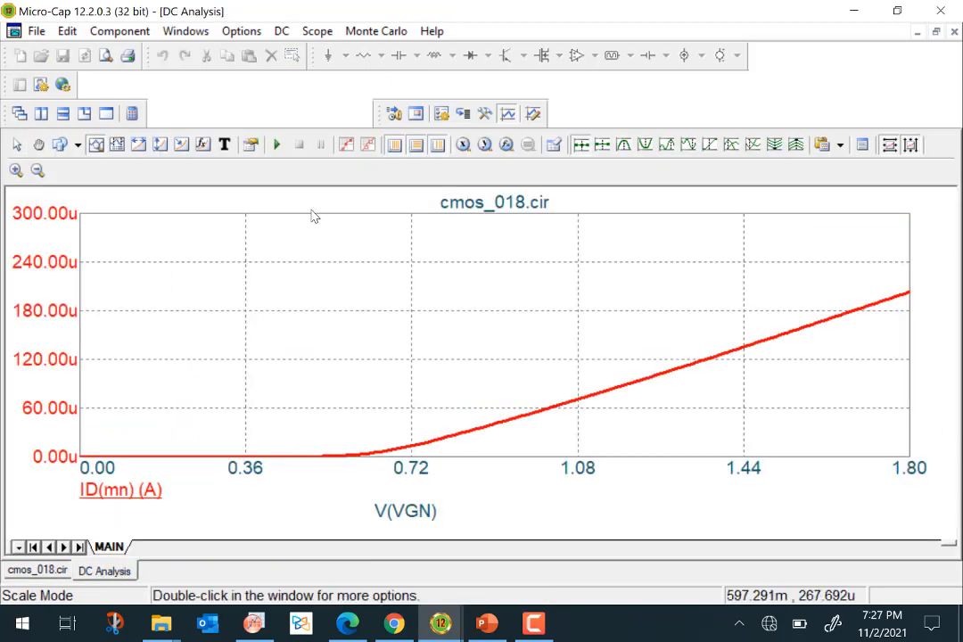
pyautogui.click(281, 31)
pyautogui.click(304, 73)
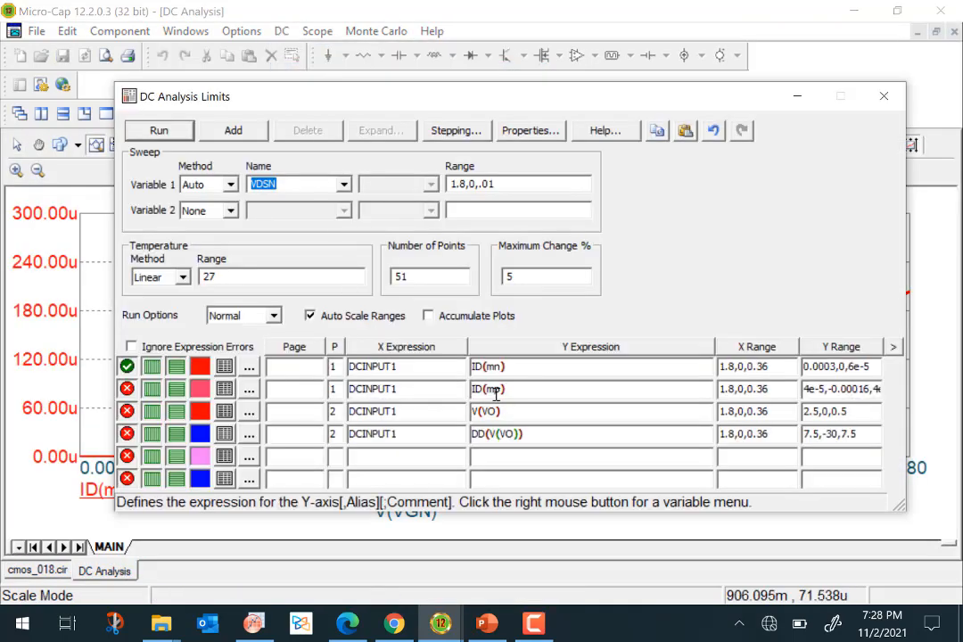
pyautogui.click(148, 132)
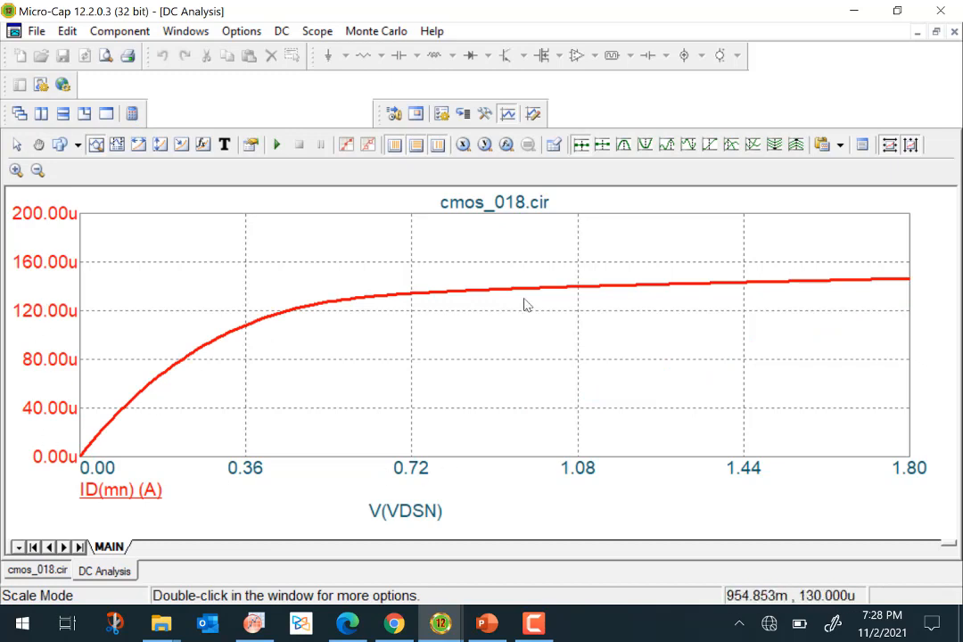
# Open Stepping and set VGN to be stepped from 0.5 to 1.5.
pyautogui.click(280, 31)
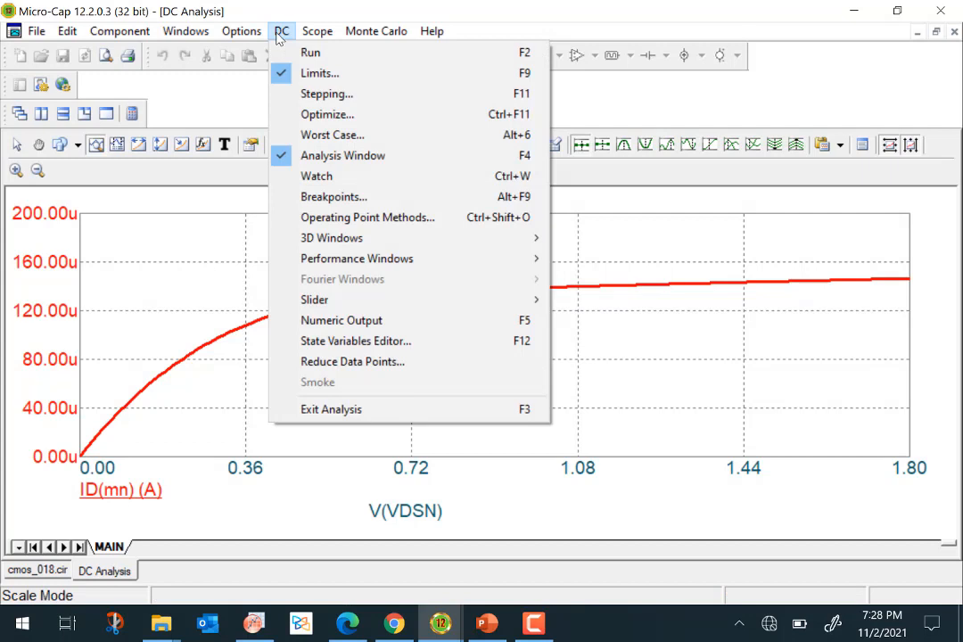
pyautogui.click(330, 94)
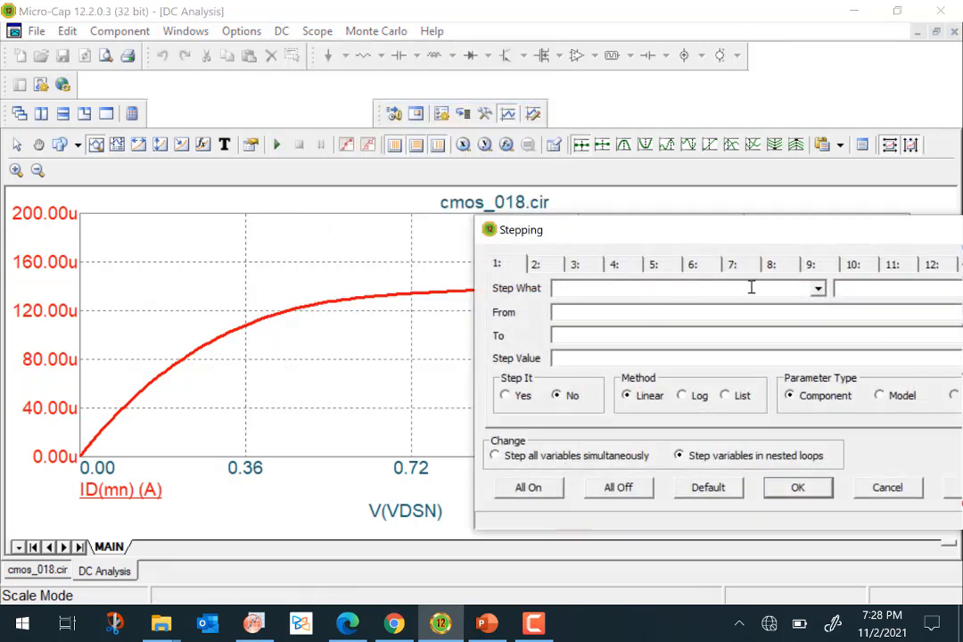
pyautogui.click(818, 290)
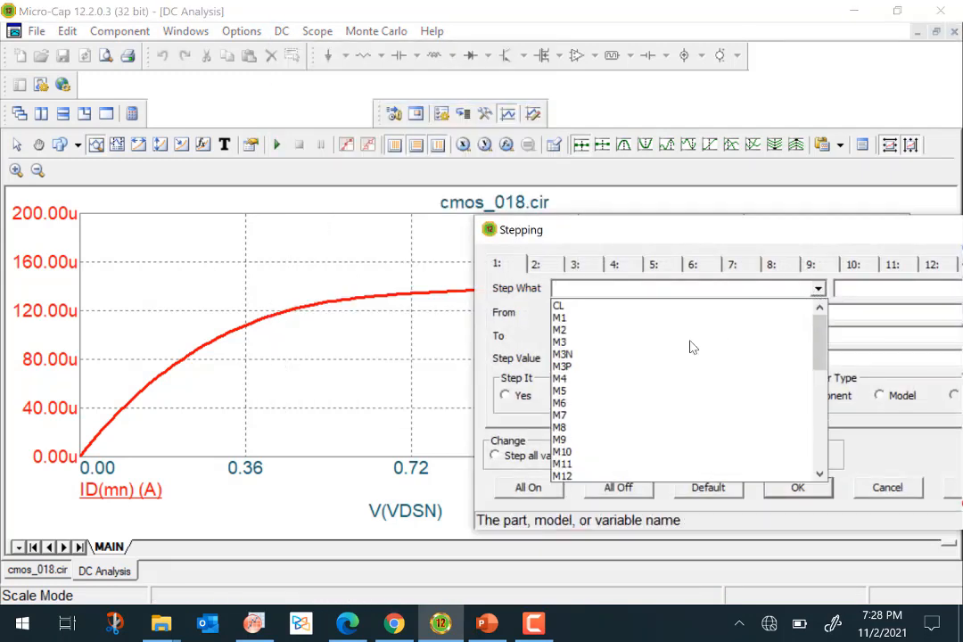
pyautogui.scroll(-12, 643, 392)
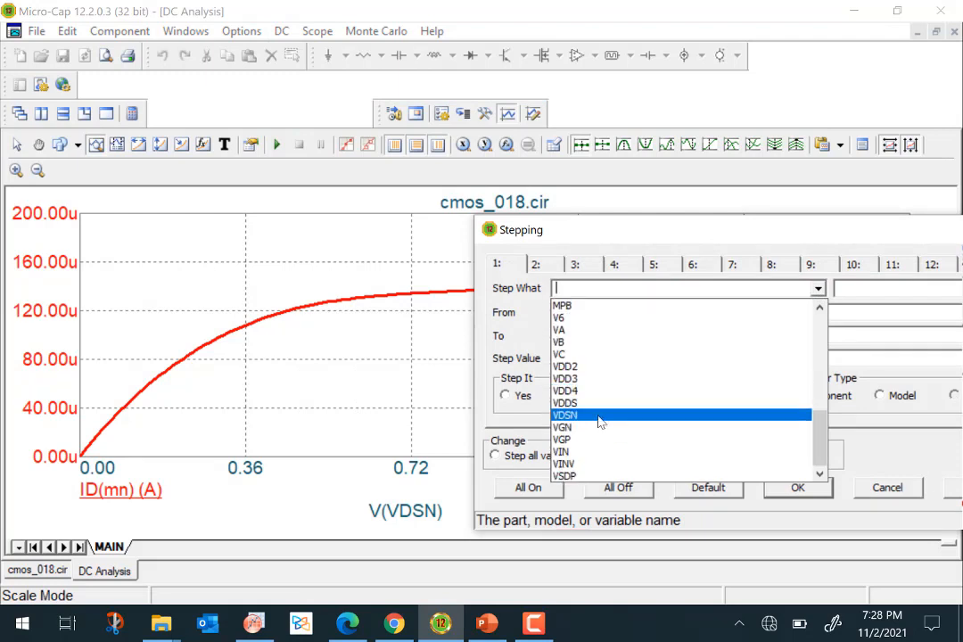
pyautogui.click(600, 427)
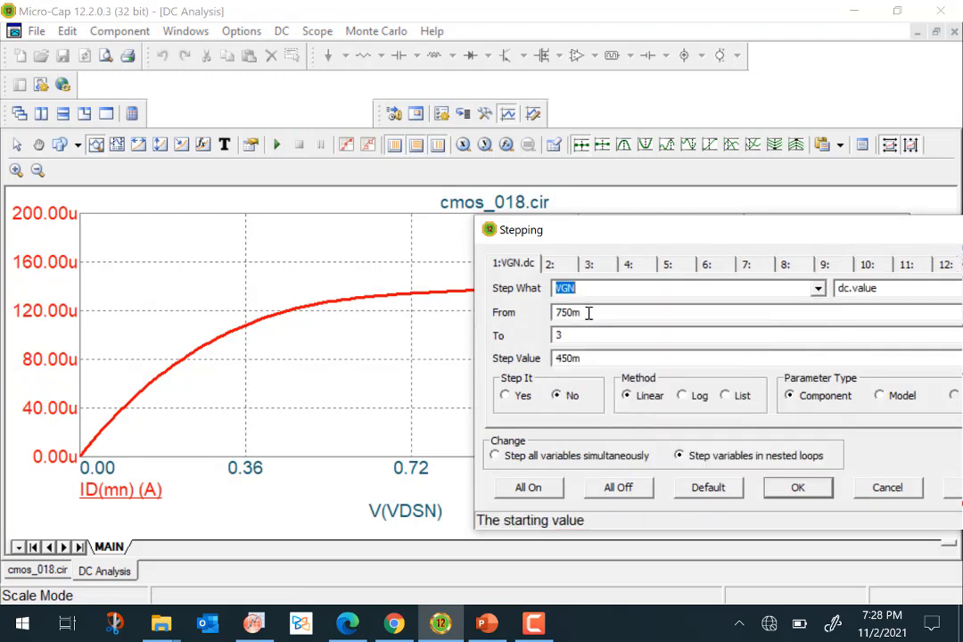
pyautogui.click(588, 313)
pyautogui.doubleClick(549, 313)
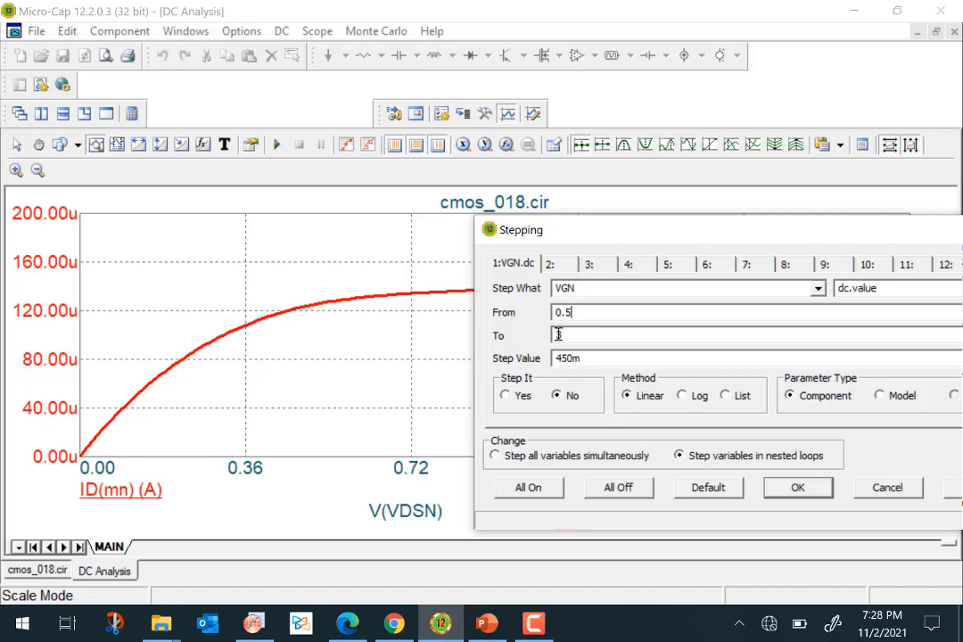
pyautogui.click(559, 334)
pyautogui.write('3')
# Set the VGN step value to 0.5, turn stepping on, and rerun the analysis for a family of curves.
pyautogui.doubleClick(550, 339)
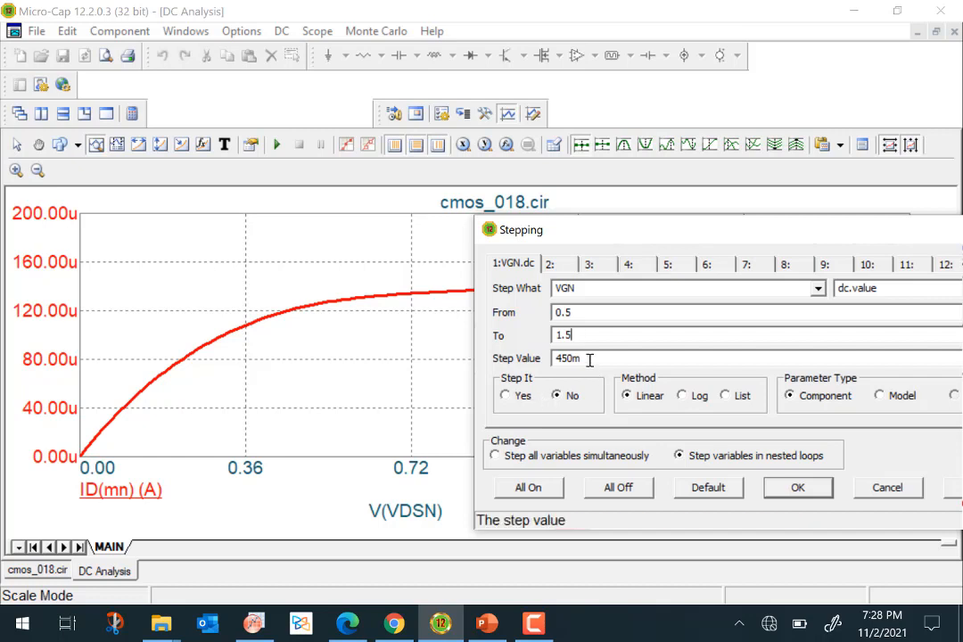
pyautogui.doubleClick(549, 366)
pyautogui.write('0.')
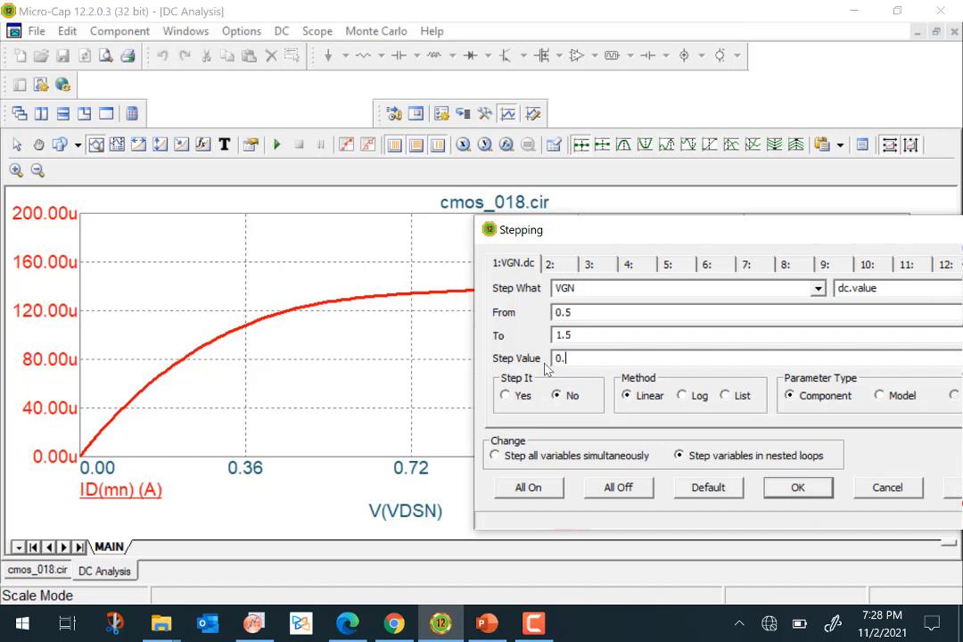
pyautogui.write('5')
pyautogui.click(506, 395)
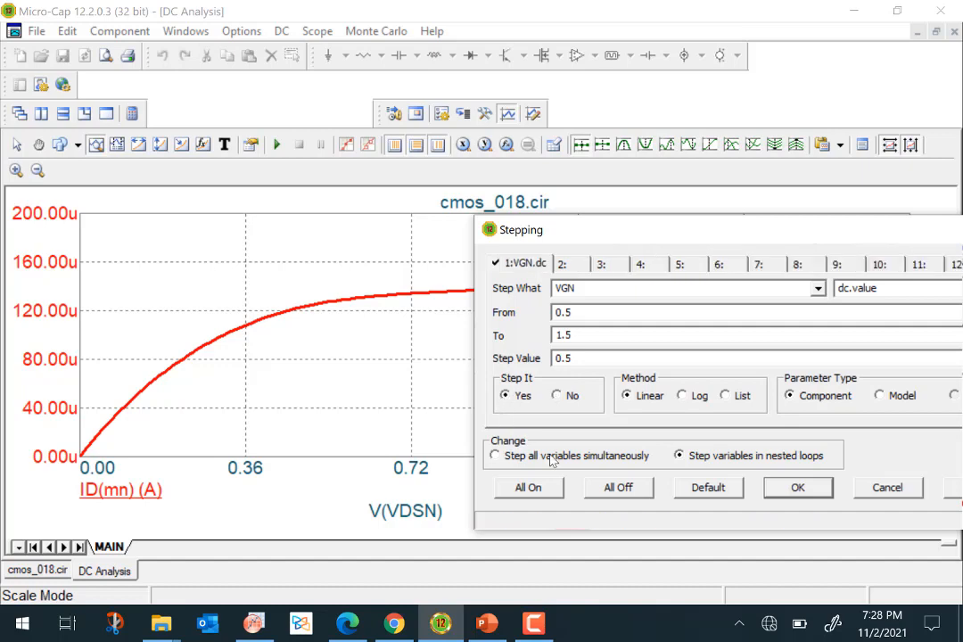
pyautogui.click(799, 489)
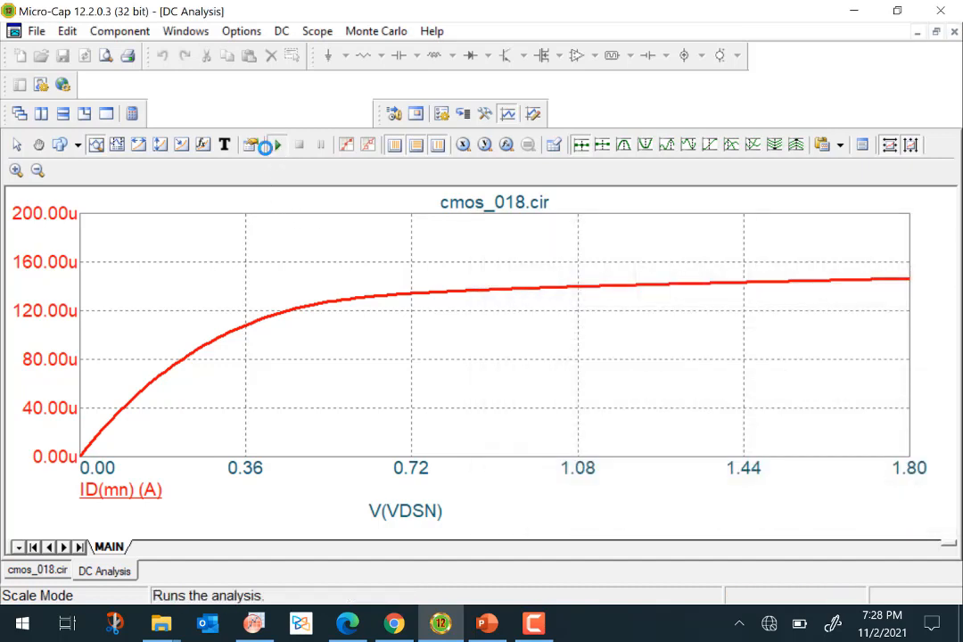
pyautogui.click(265, 147)
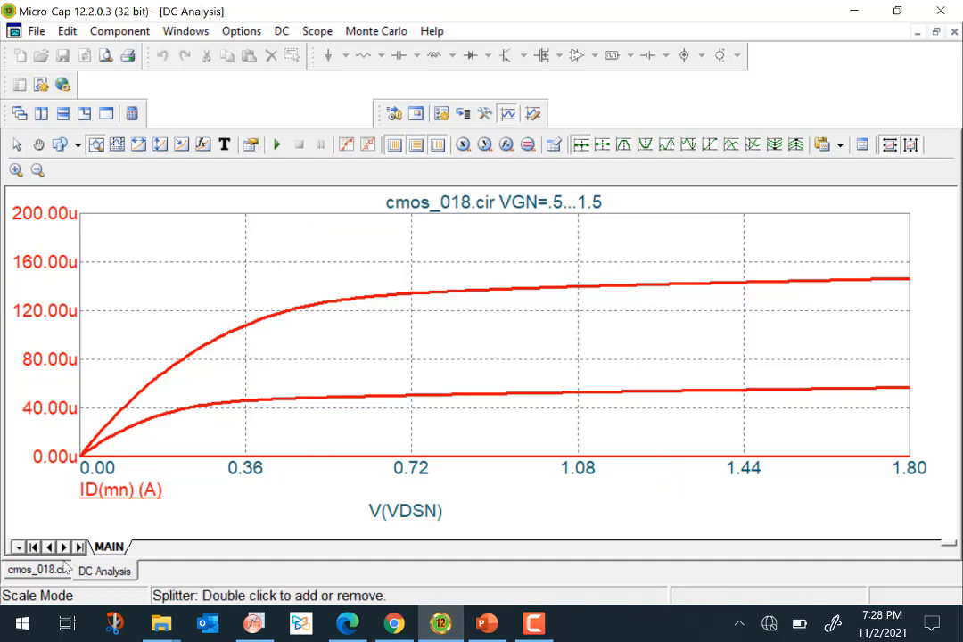
# Exit the DC analysis and switch to the VTC page of the schematic.
pyautogui.click(37, 570)
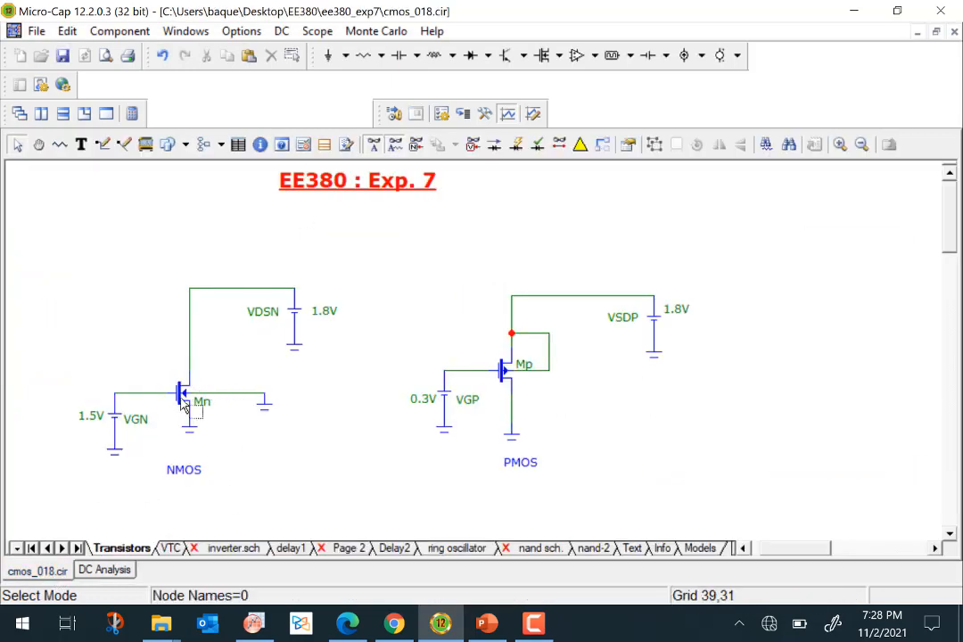
pyautogui.moveTo(191, 403)
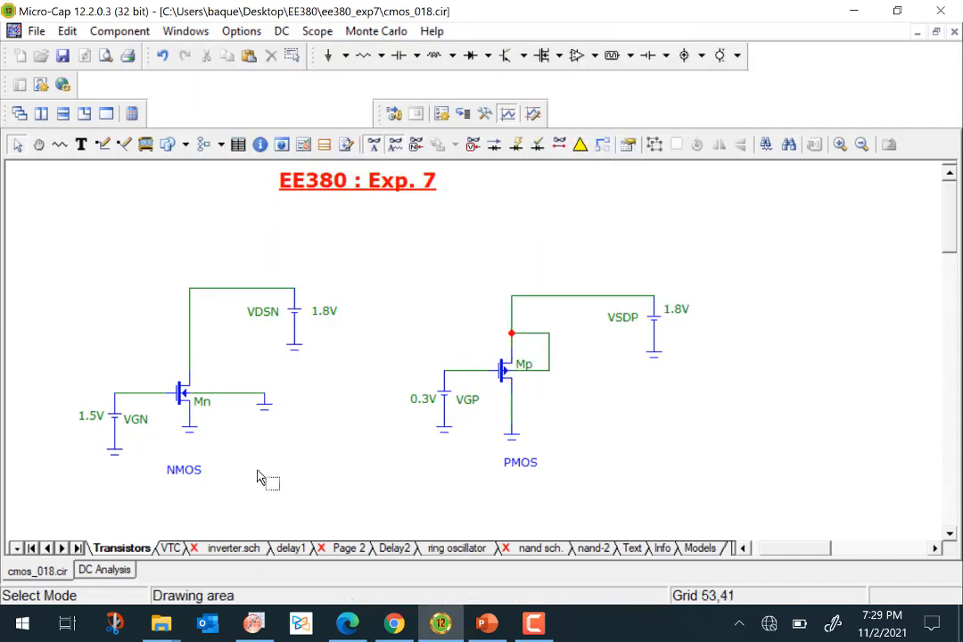
pyautogui.click(175, 549)
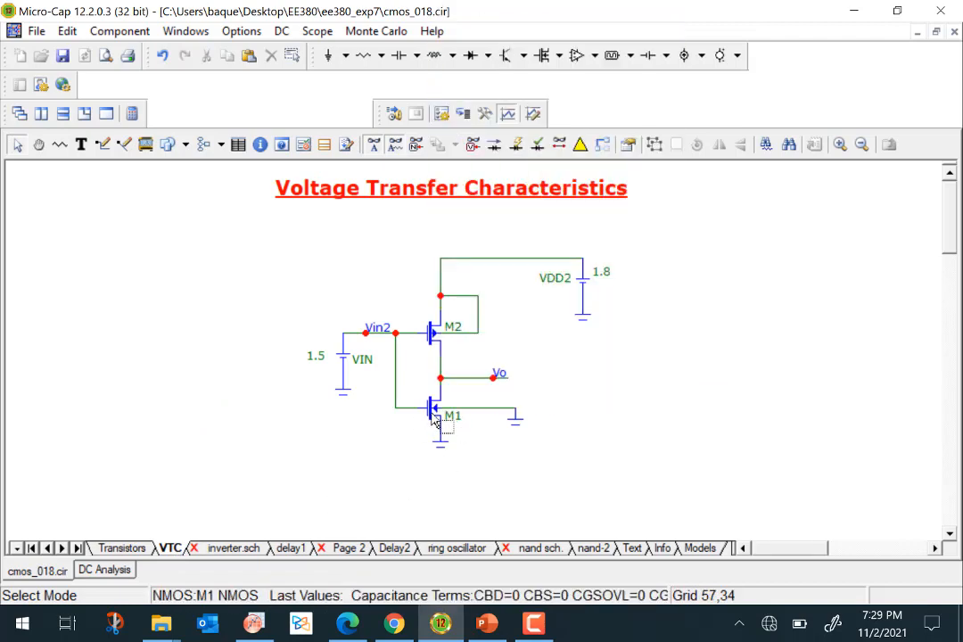
pyautogui.click(280, 34)
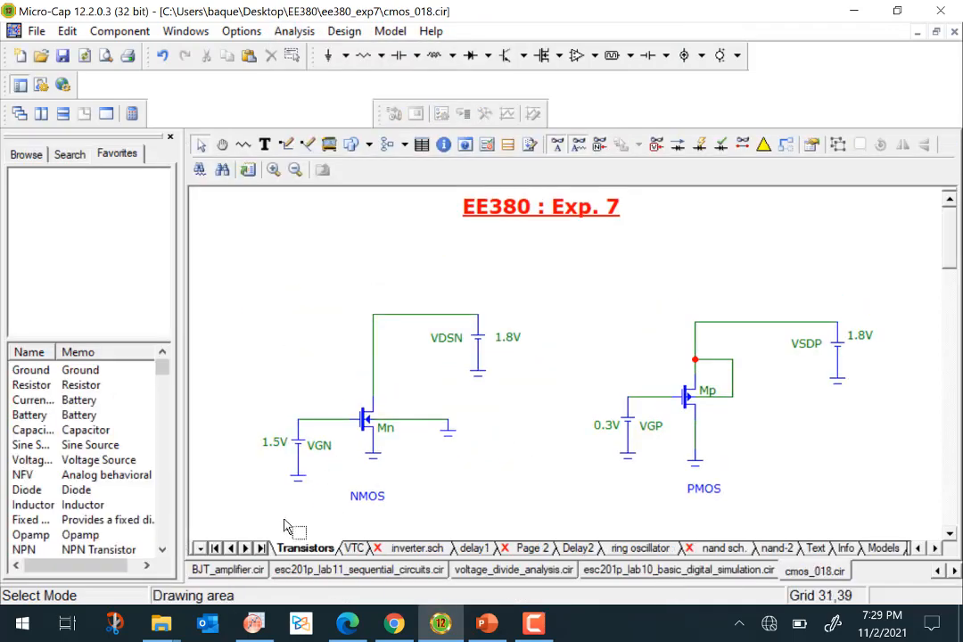
pyautogui.click(354, 549)
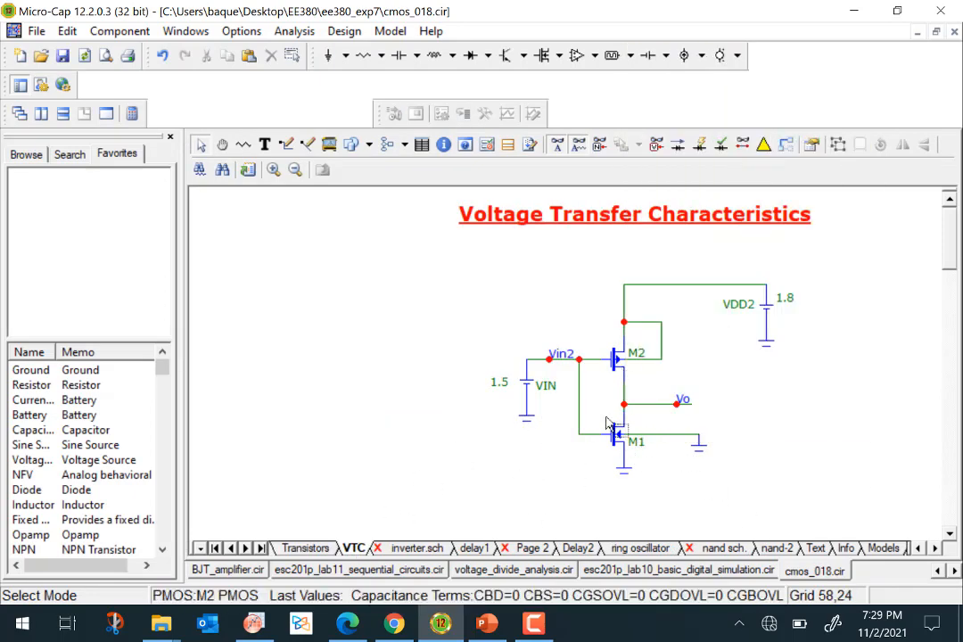
# Inspect the properties of the inverter's NMOS M1 and PMOS M2 transistors.
pyautogui.doubleClick(618, 446)
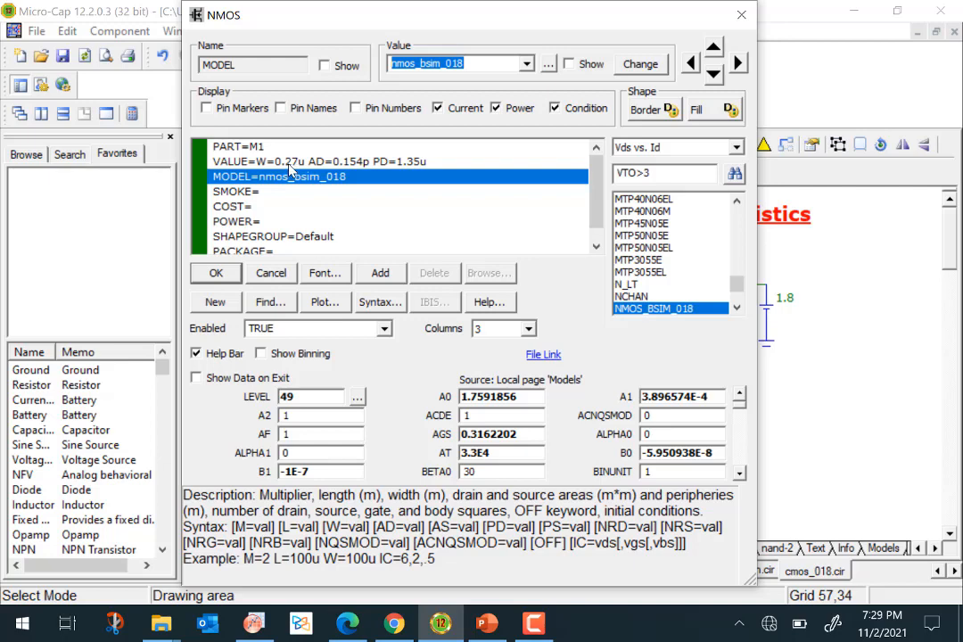
pyautogui.click(216, 273)
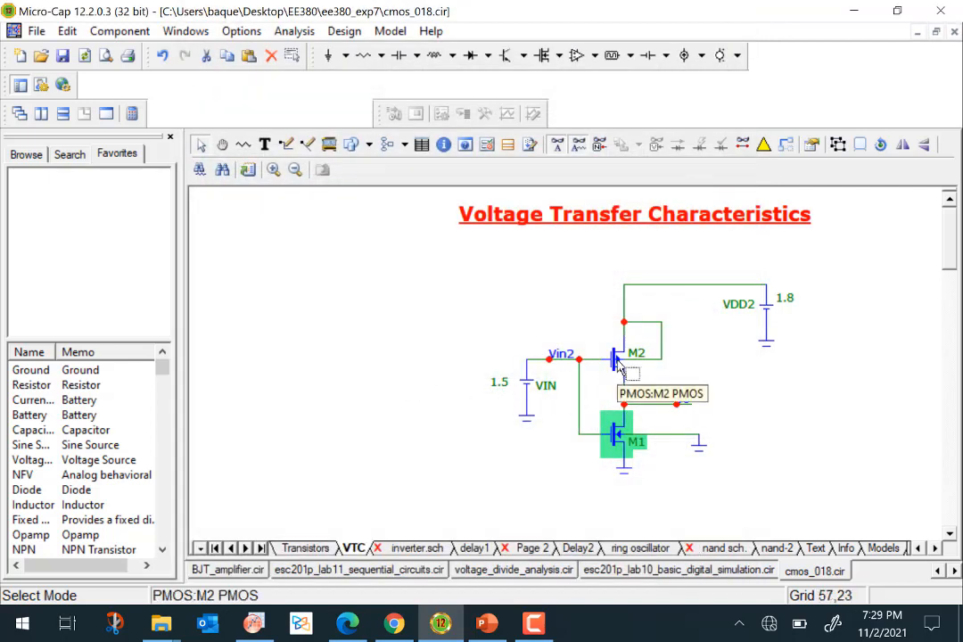
pyautogui.doubleClick(622, 366)
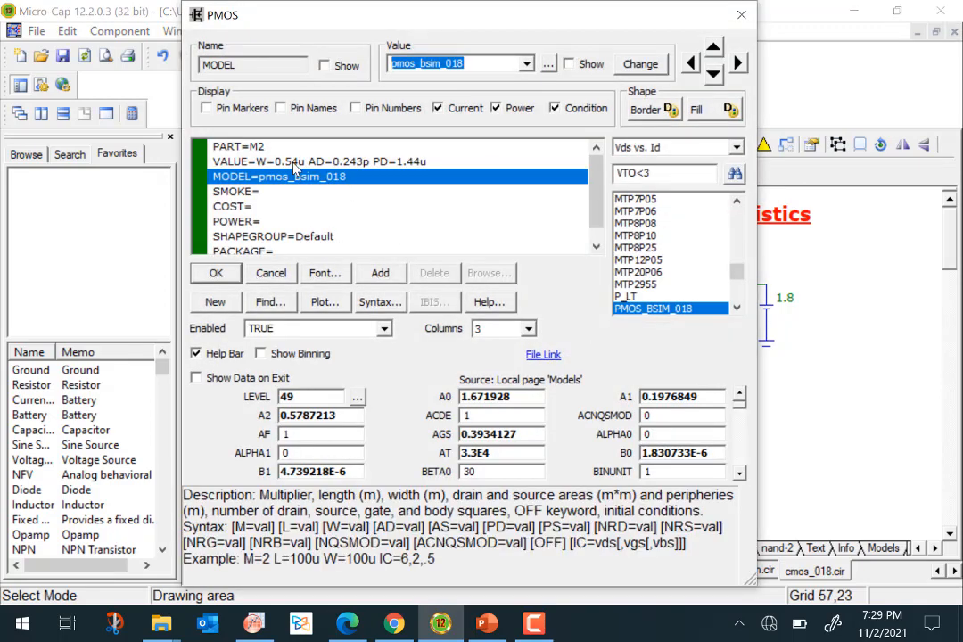
pyautogui.click(294, 163)
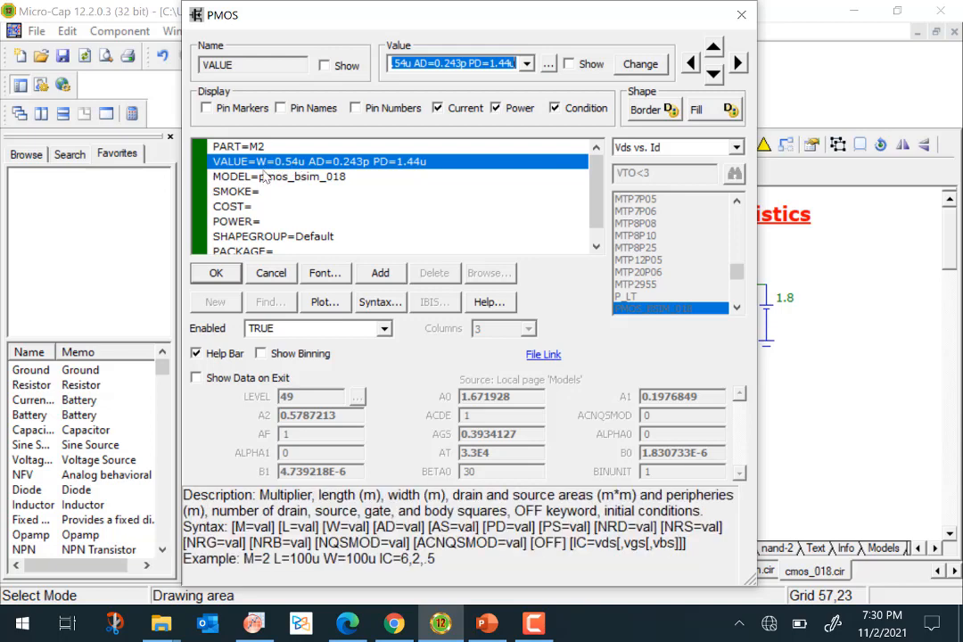
pyautogui.click(216, 273)
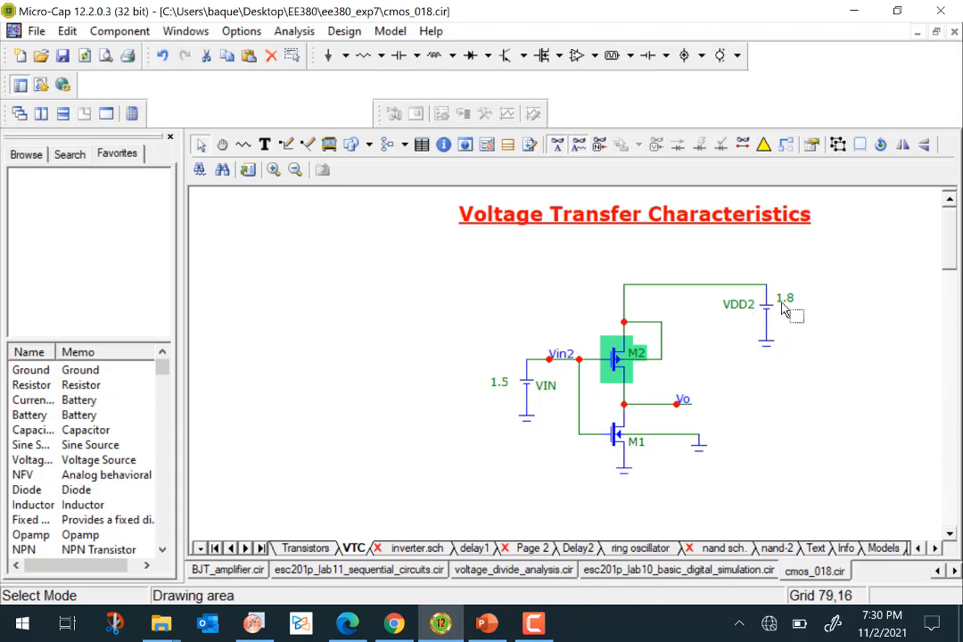
# Set up a DC analysis sweeping VIN, plotting only the inverter output V(VO), and run it.
pyautogui.click(288, 36)
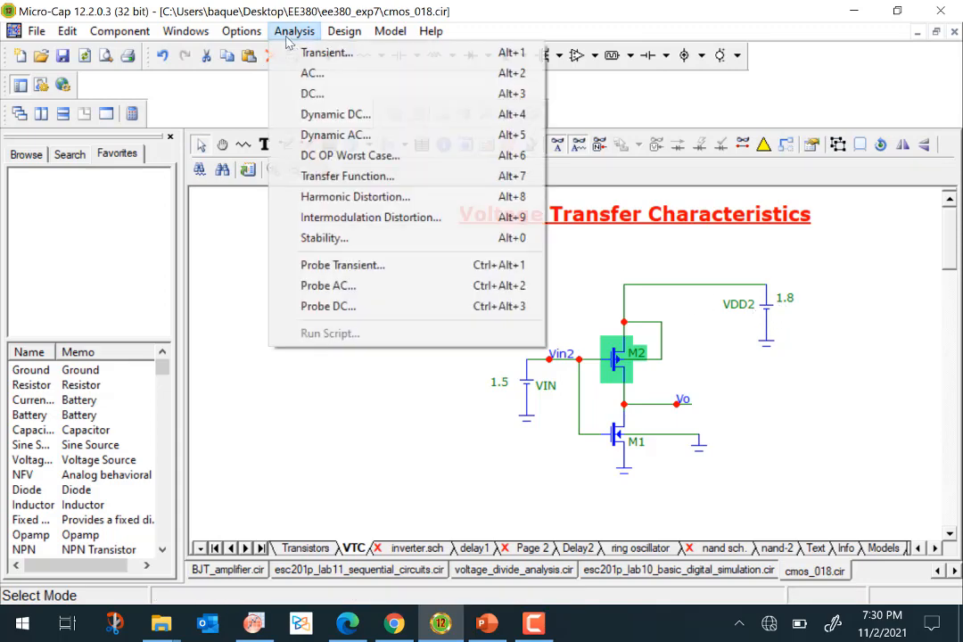
pyautogui.click(314, 93)
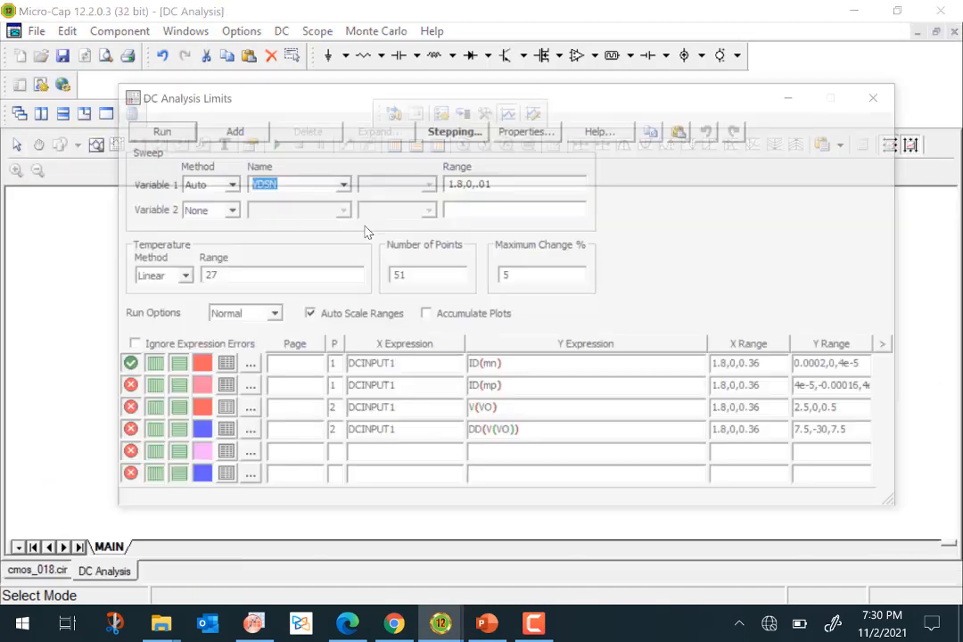
pyautogui.click(344, 185)
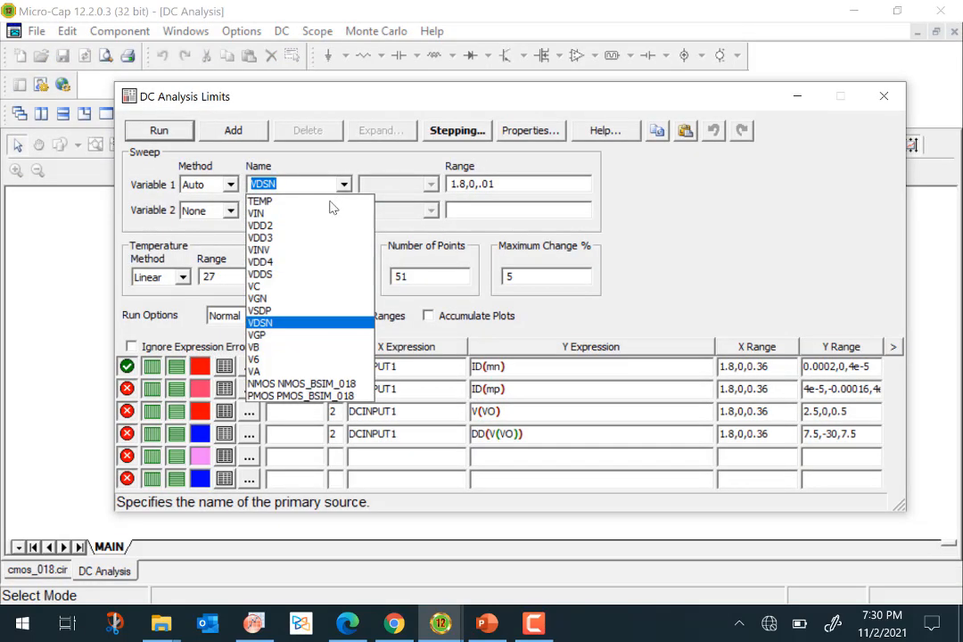
pyautogui.click(285, 214)
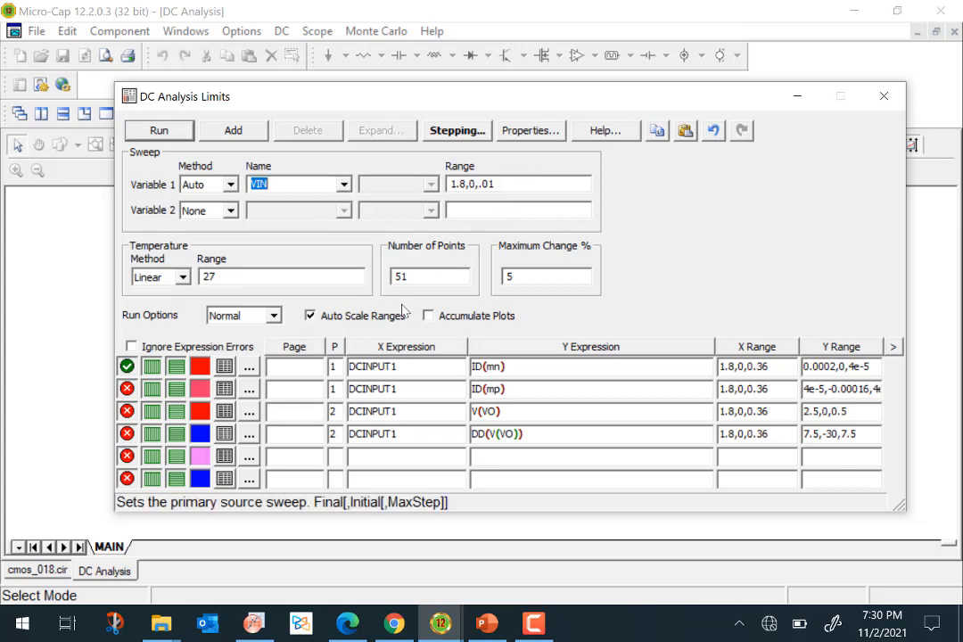
pyautogui.click(128, 367)
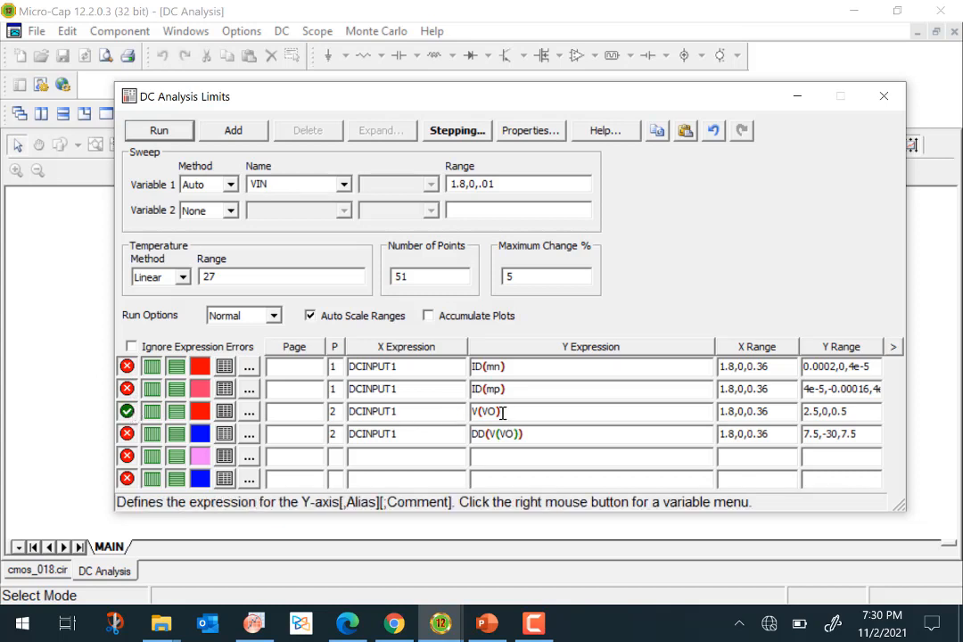
pyautogui.click(158, 131)
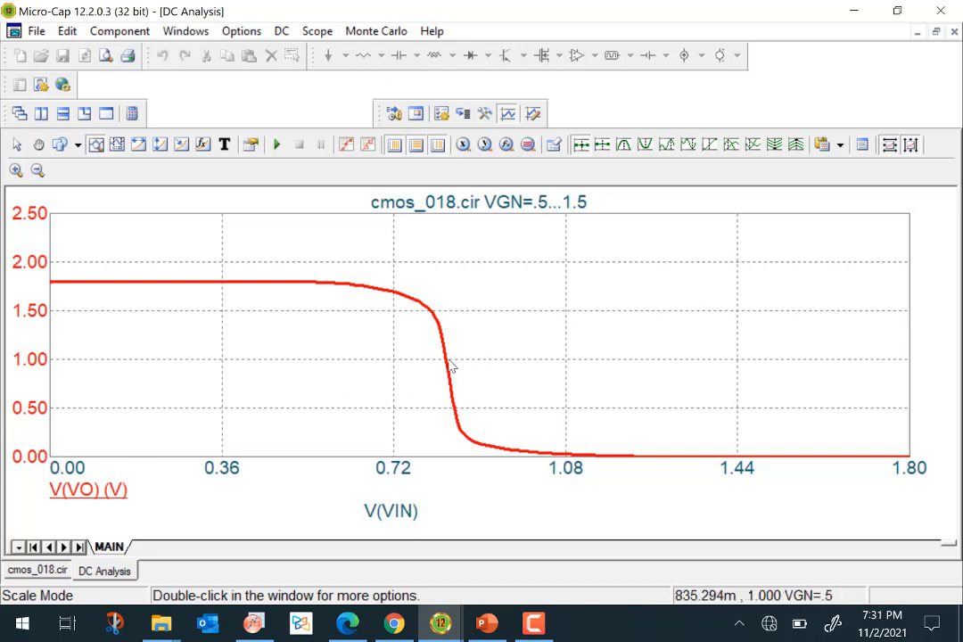
# Place a cursor on the VTC curve and move it to the steep transition region.
pyautogui.moveTo(450, 364)
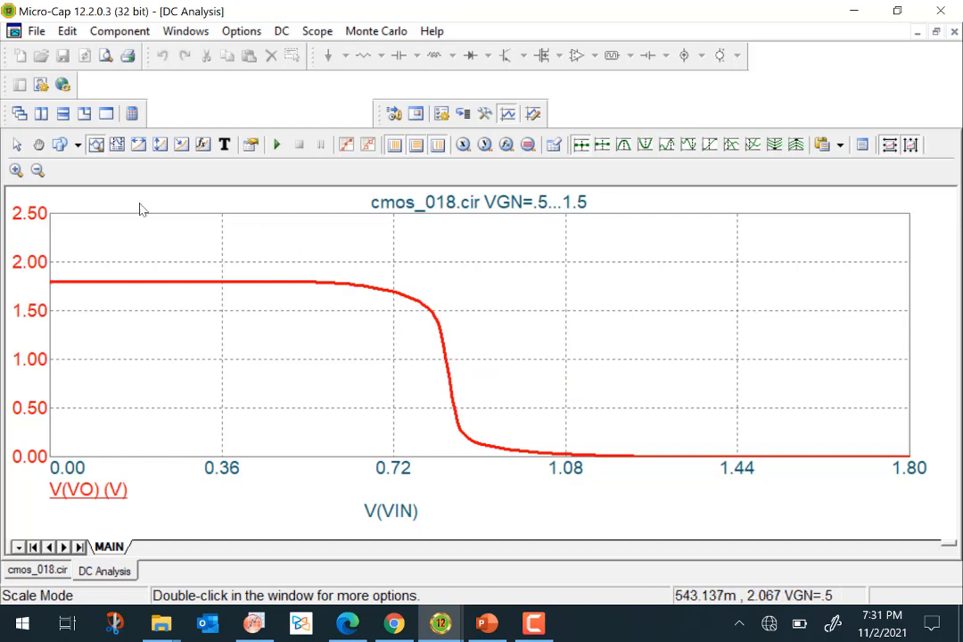
pyautogui.click(114, 145)
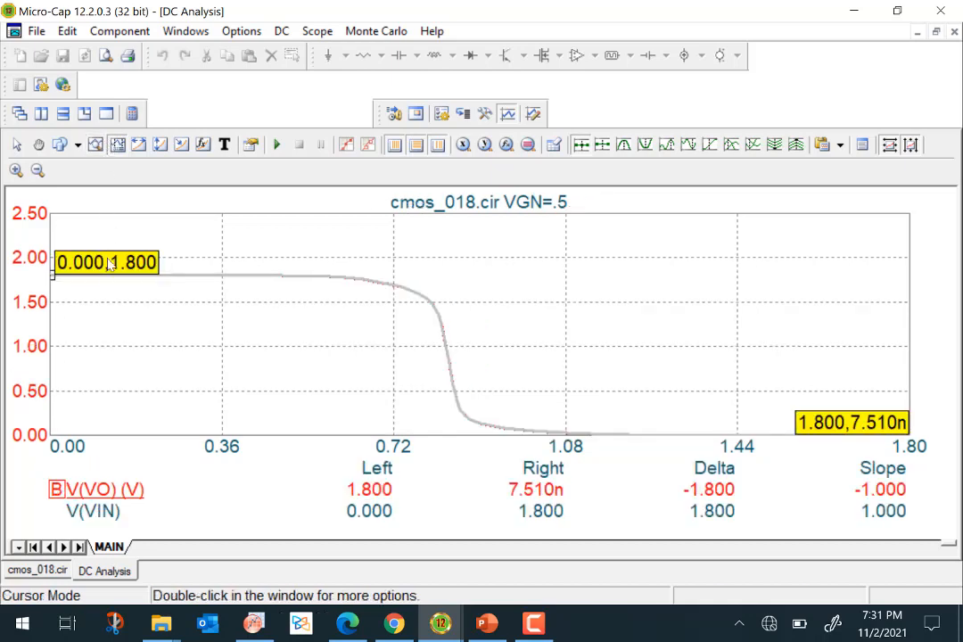
pyautogui.moveTo(178, 267); pyautogui.dragTo(197, 274)
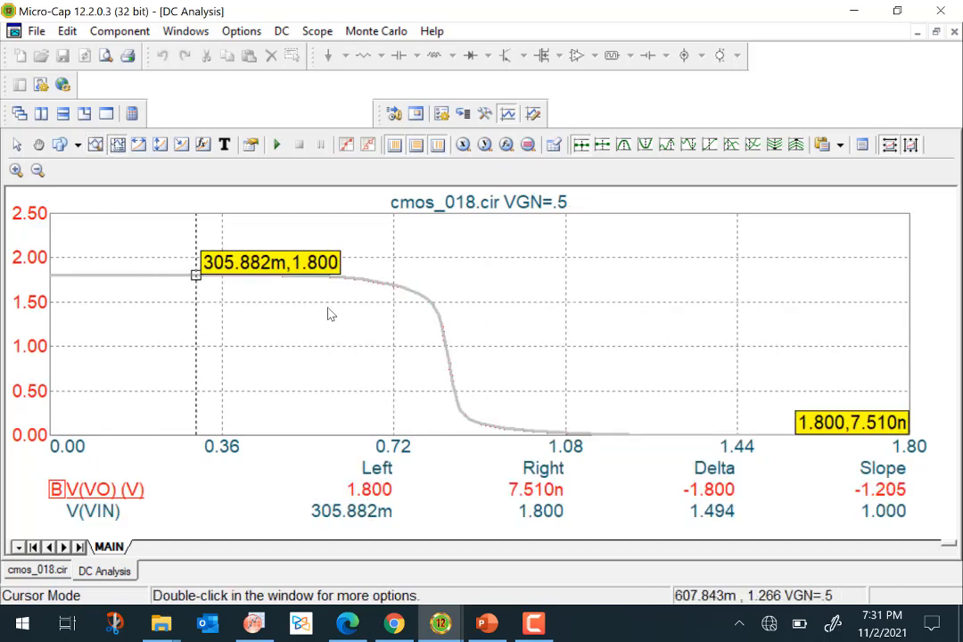
pyautogui.moveTo(204, 275); pyautogui.dragTo(454, 389)
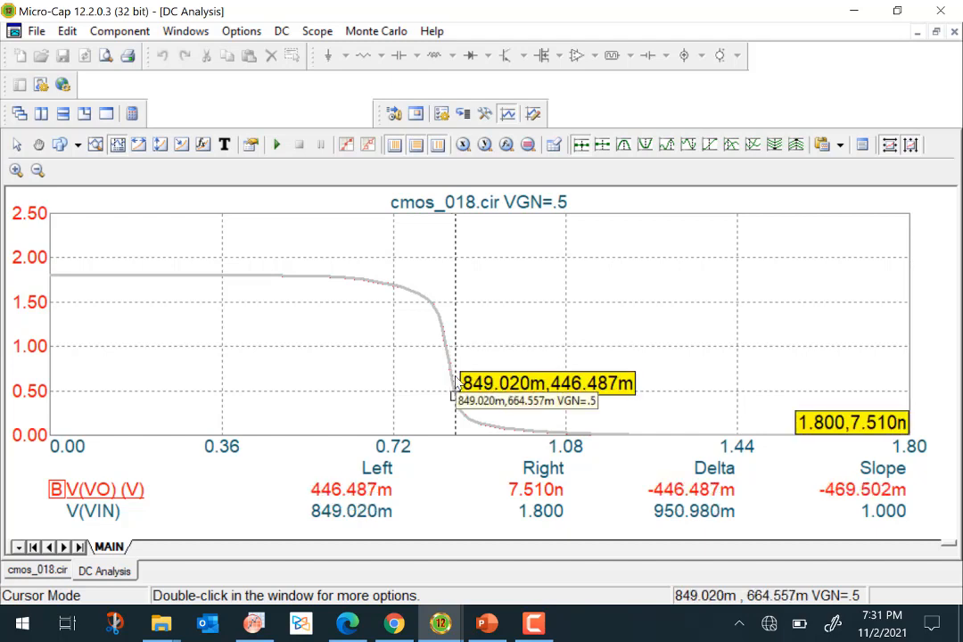
pyautogui.click(453, 383)
pyautogui.press('Left')
pyautogui.press('Left')
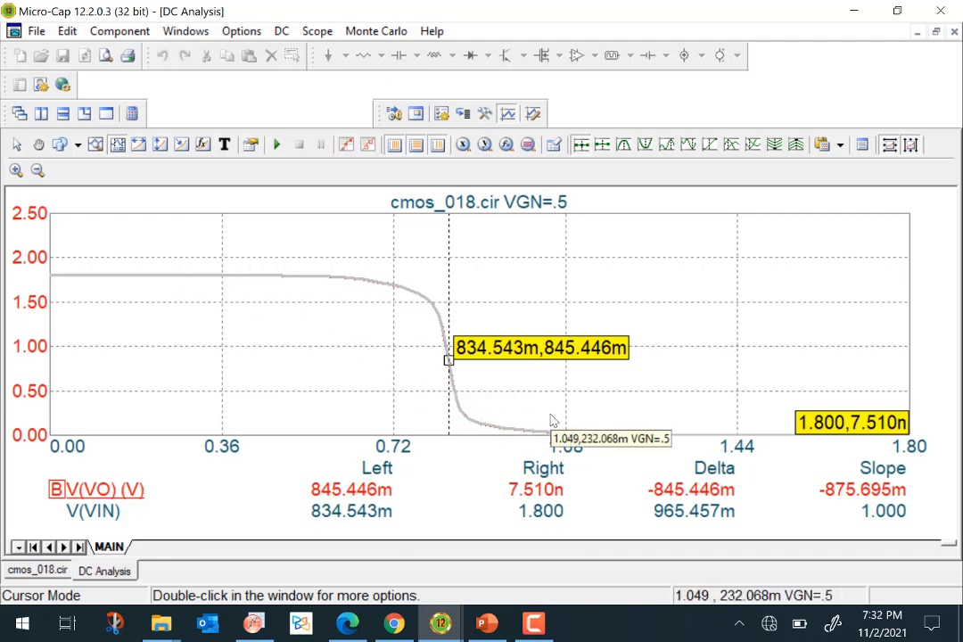
pyautogui.click(36, 573)
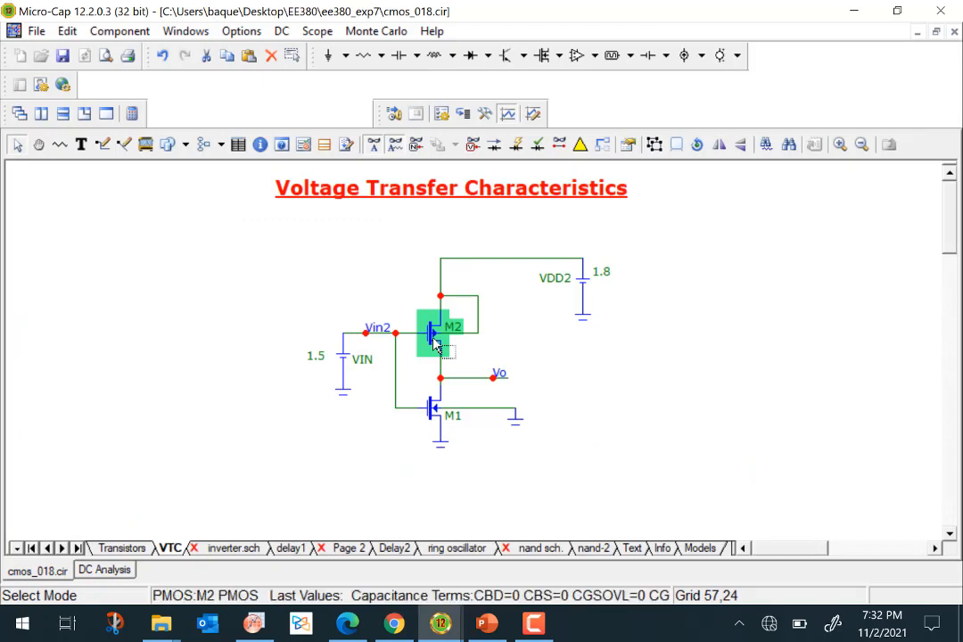
pyautogui.moveTo(443, 427)
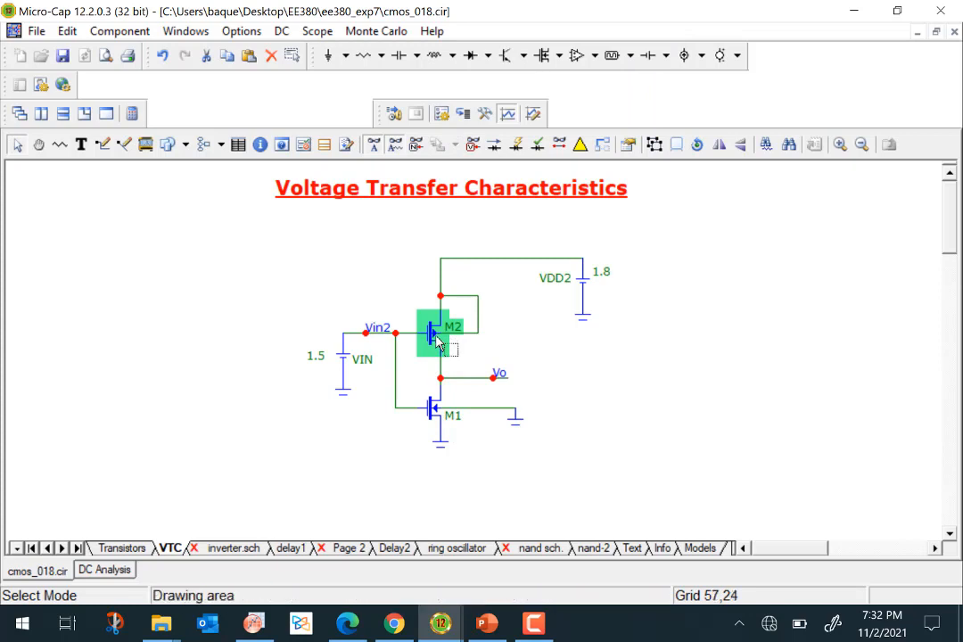
pyautogui.click(107, 571)
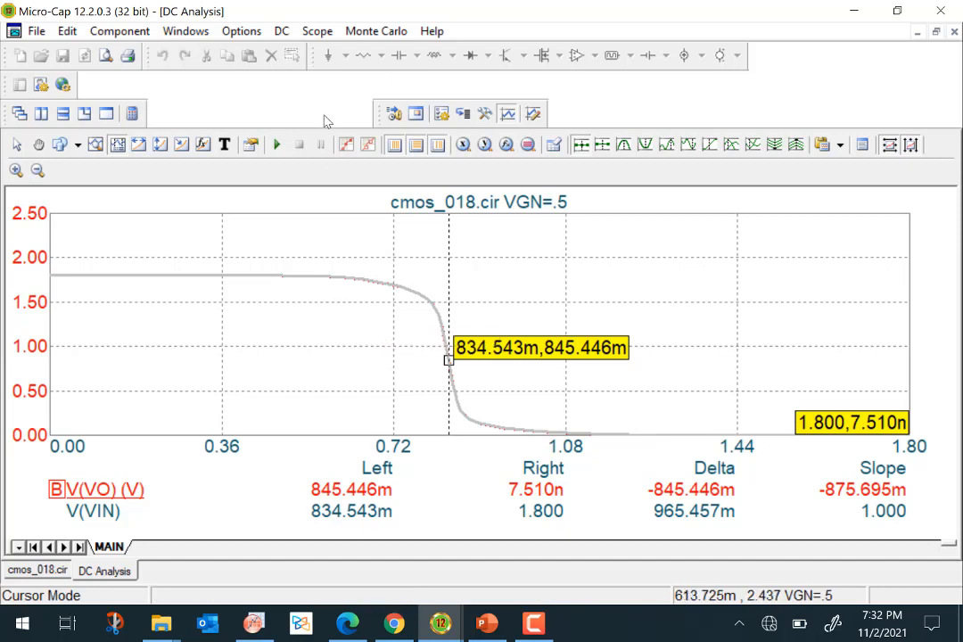
# Switch the plot to the derivative DD(V(VO)) instead of V(VO) and rerun the analysis.
pyautogui.click(280, 32)
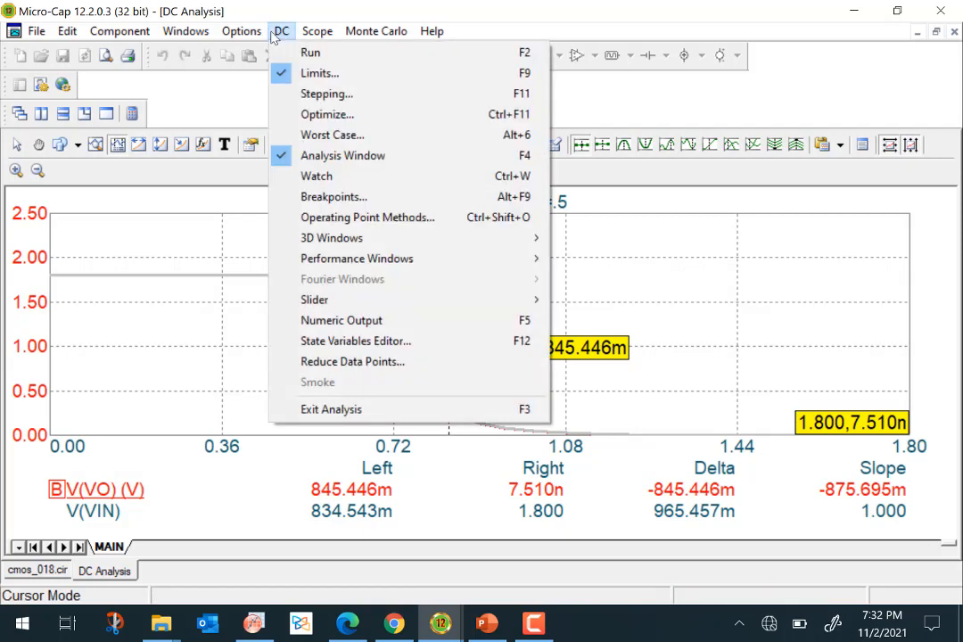
pyautogui.click(161, 230)
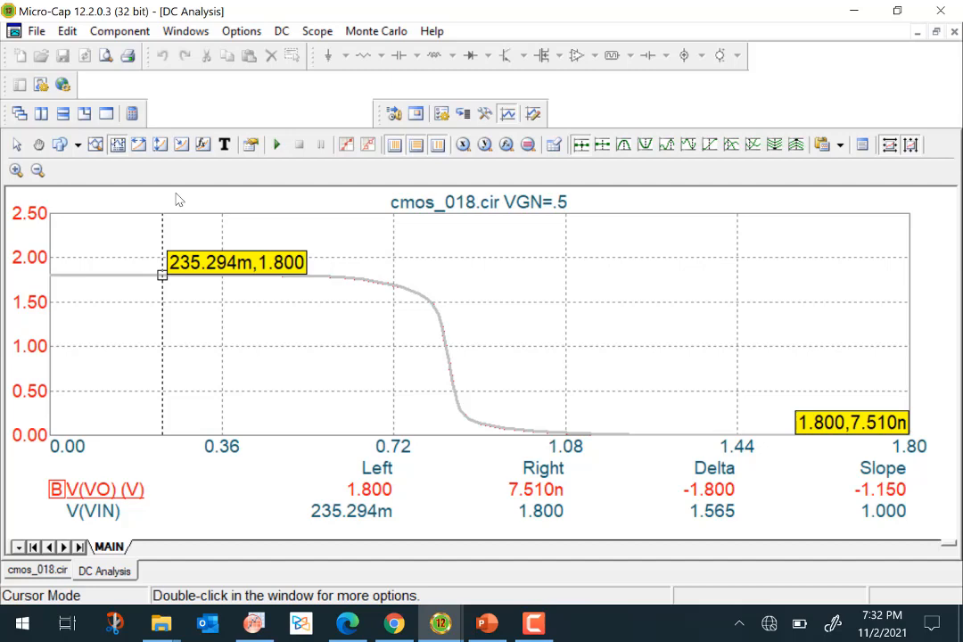
pyautogui.click(282, 32)
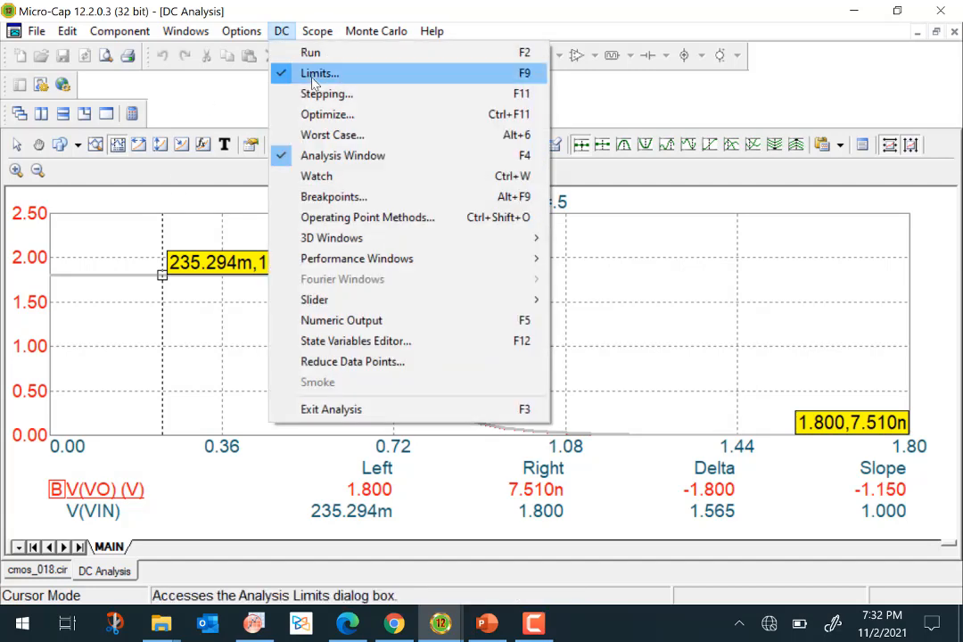
pyautogui.click(303, 72)
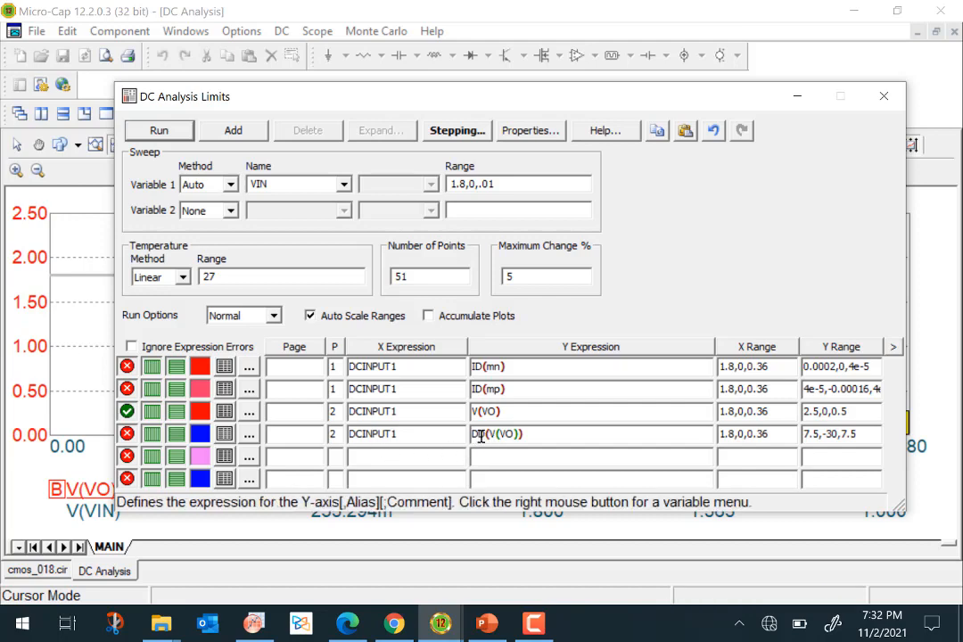
pyautogui.click(127, 434)
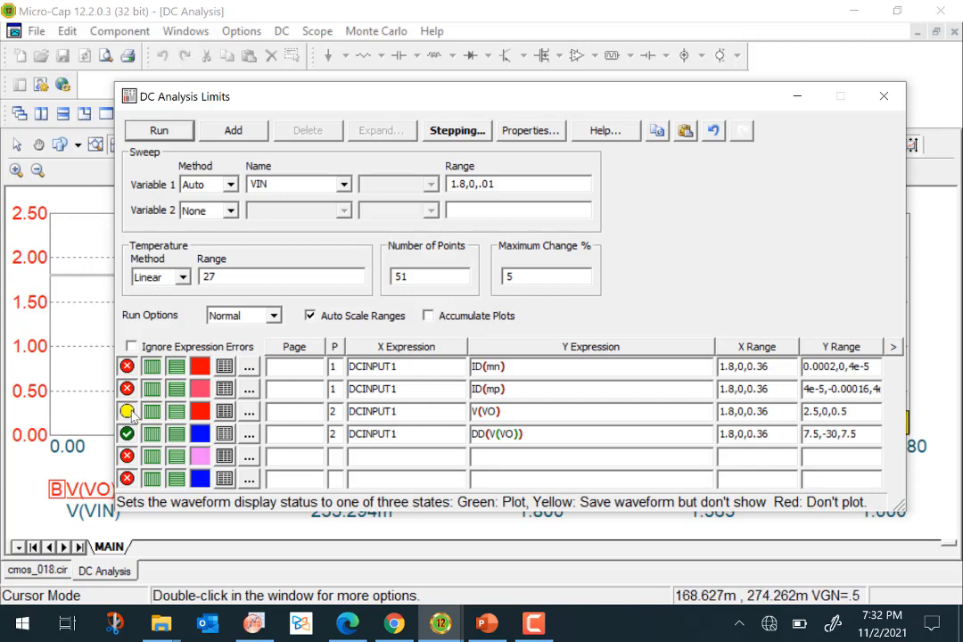
pyautogui.click(127, 411)
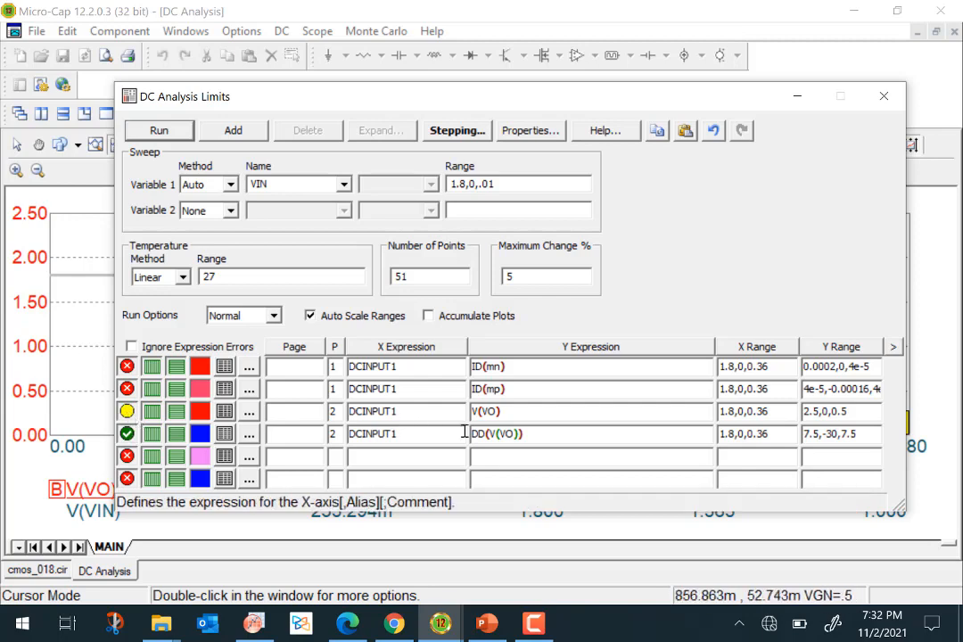
pyautogui.click(157, 131)
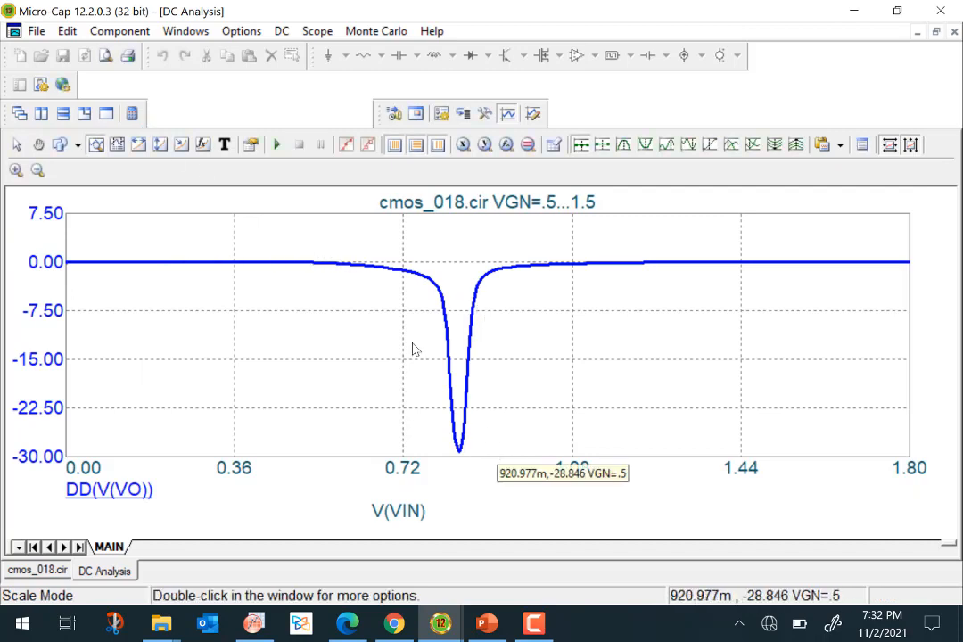
# Place a cursor on the derivative curve and move it around its minimum.
pyautogui.click(116, 144)
pyautogui.moveTo(325, 268); pyautogui.dragTo(461, 395)
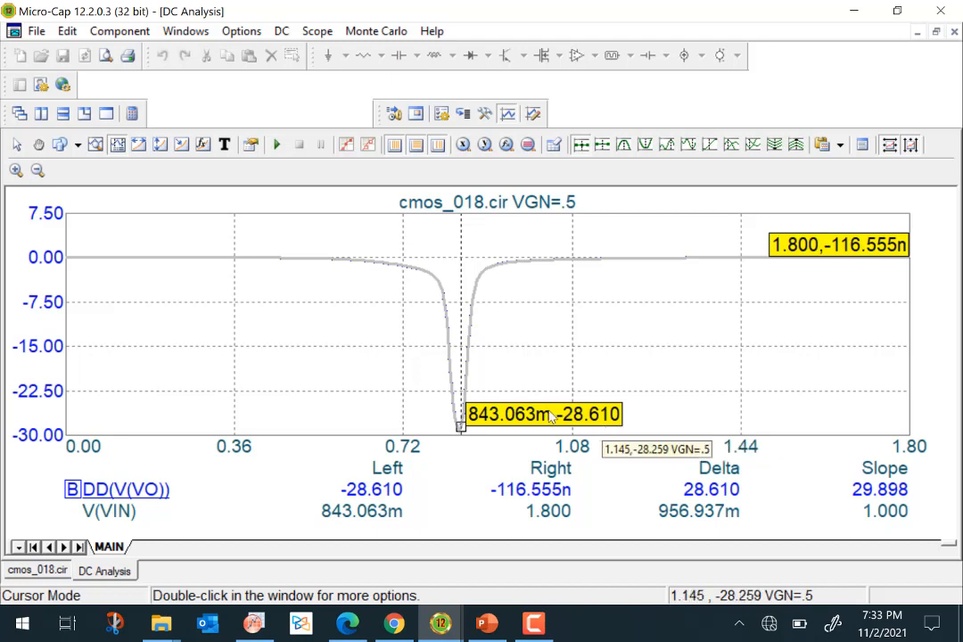
pyautogui.moveTo(505, 415); pyautogui.dragTo(438, 362)
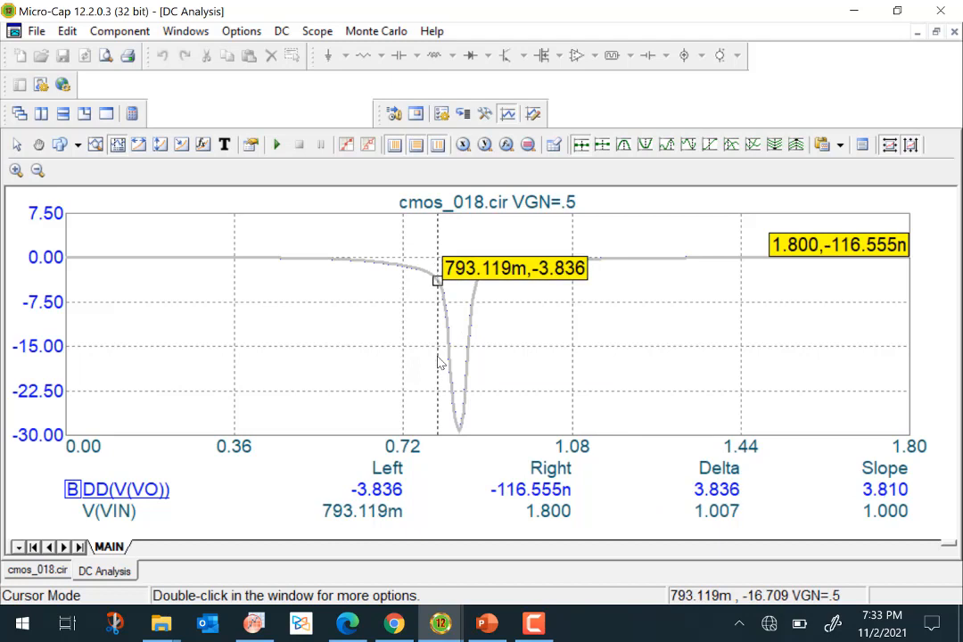
# Locate the point where the VTC slope equals -1 using Go To Y with value -1.
pyautogui.click(484, 144)
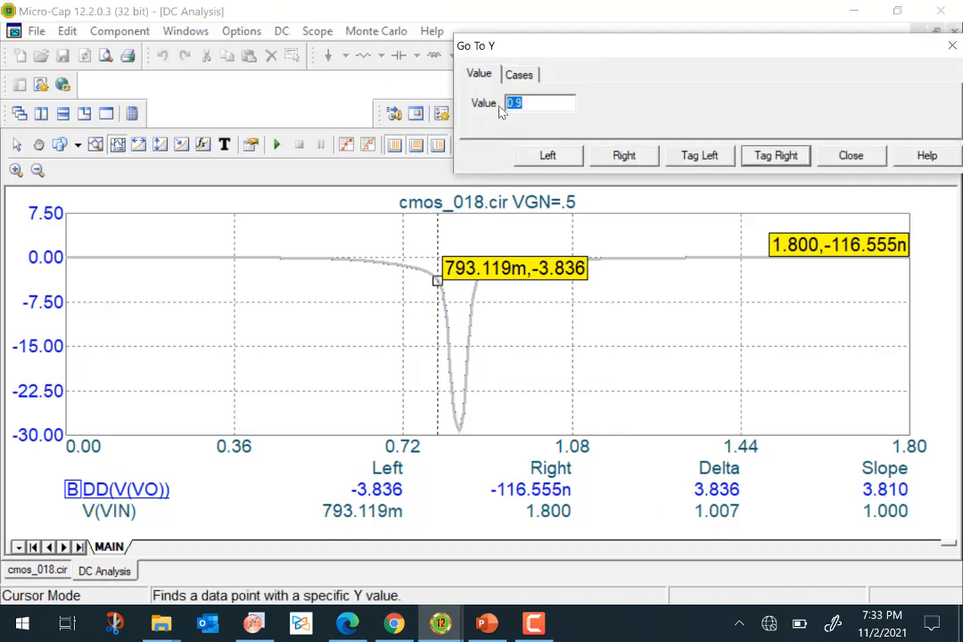
pyautogui.write('-1')
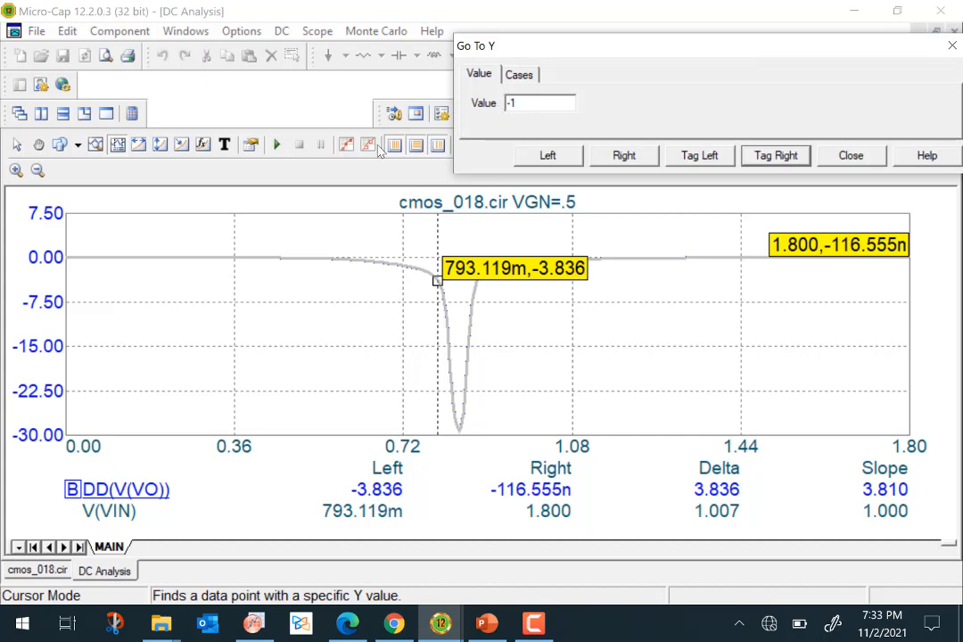
pyautogui.click(551, 156)
pyautogui.click(558, 157)
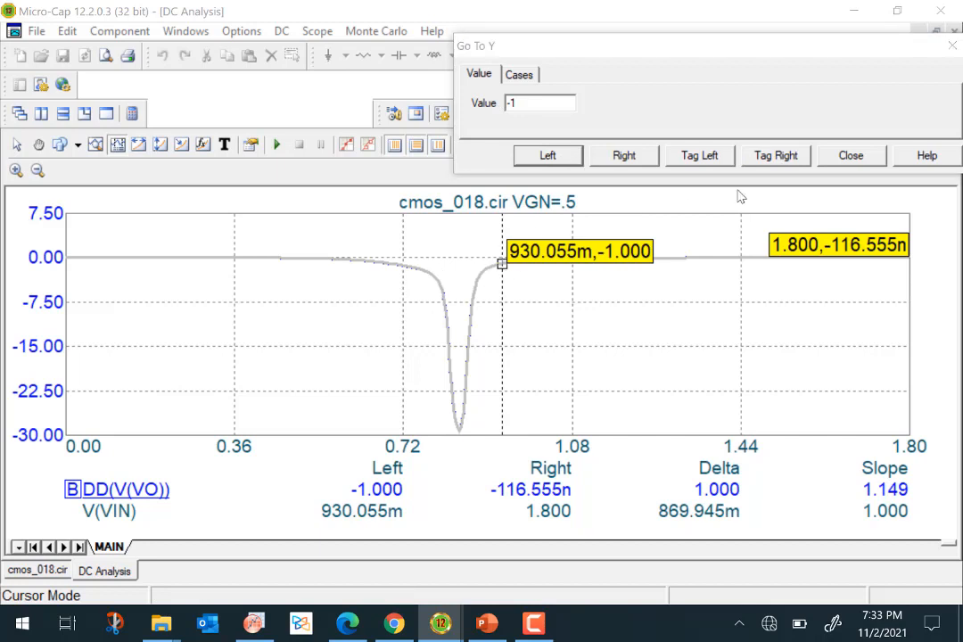
pyautogui.click(861, 159)
# Move the cursor before the transition and locate the other point where the slope equals -1.
pyautogui.moveTo(501, 263); pyautogui.dragTo(365, 279)
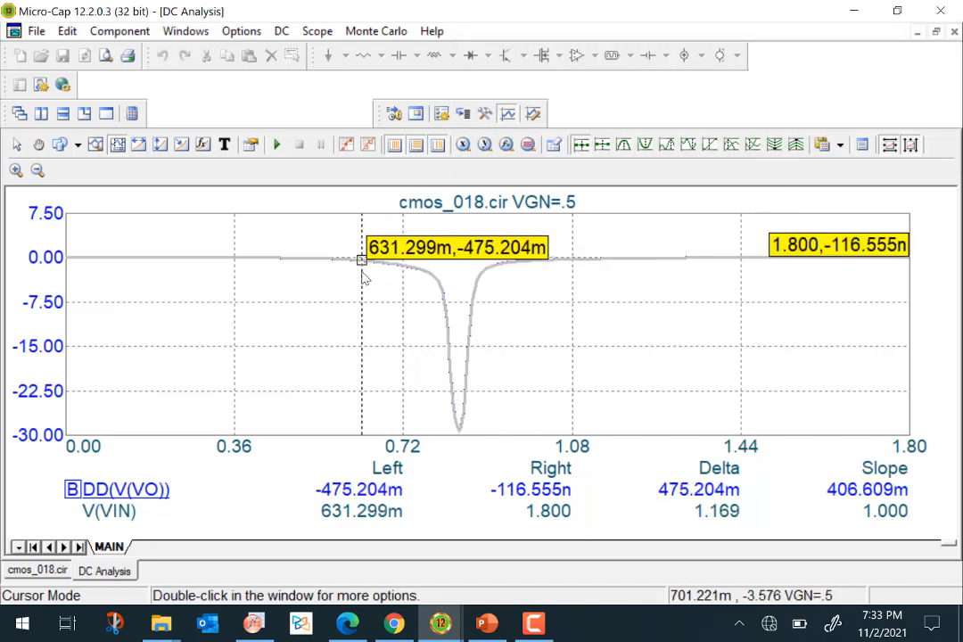
pyautogui.click(506, 145)
pyautogui.click(549, 156)
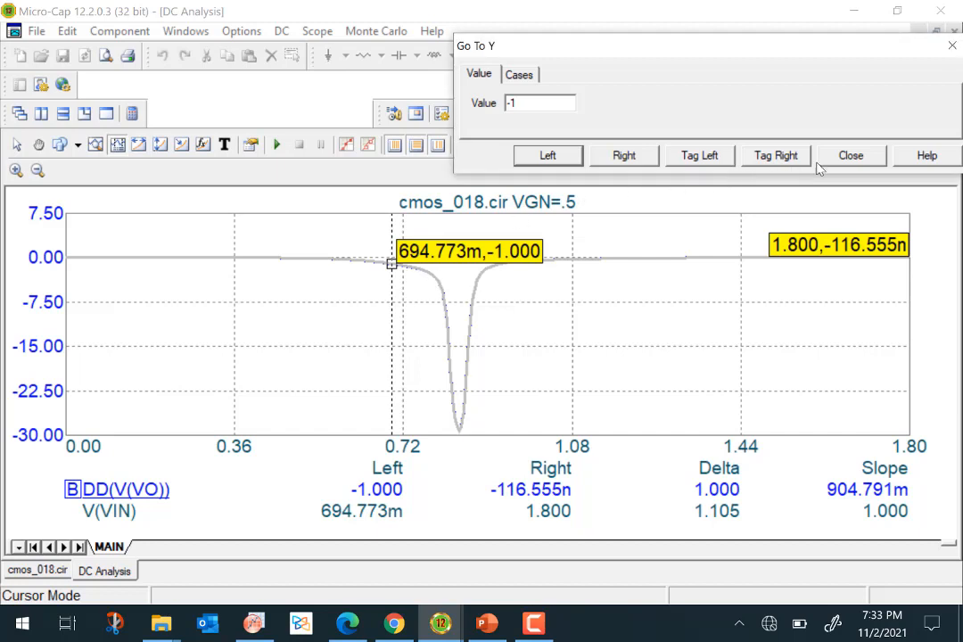
pyautogui.click(851, 155)
# Move the cursor into the dip and locate the slope -1 point again with Go To Y.
pyautogui.moveTo(397, 265); pyautogui.dragTo(444, 276)
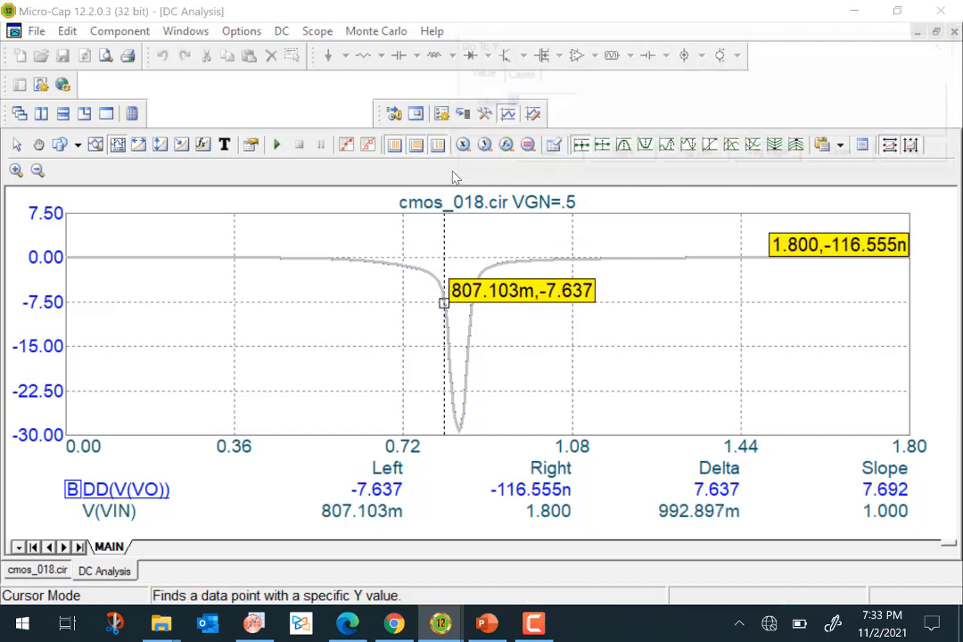
pyautogui.click(409, 122)
pyautogui.click(559, 163)
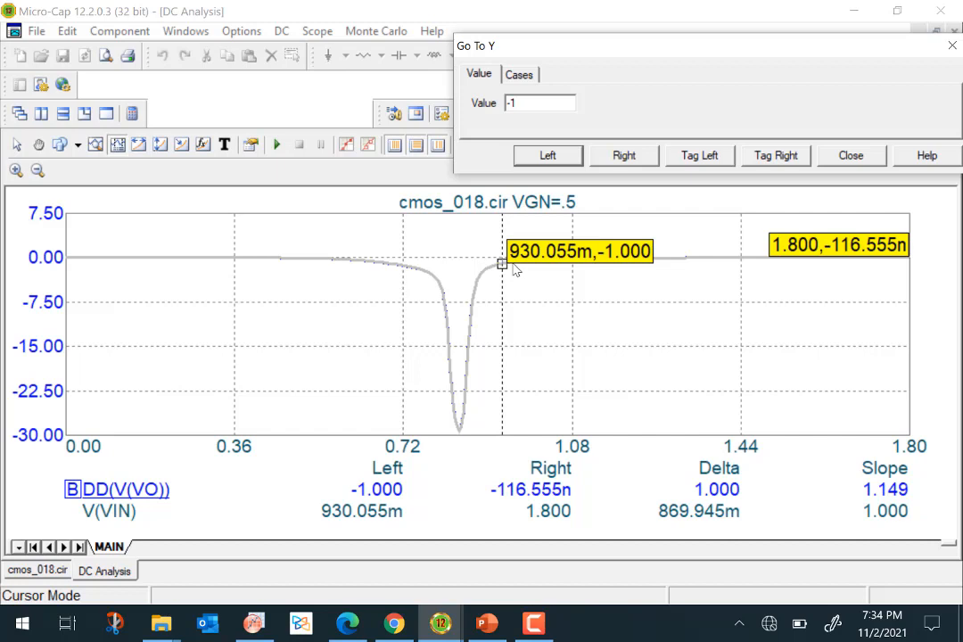
pyautogui.click(858, 157)
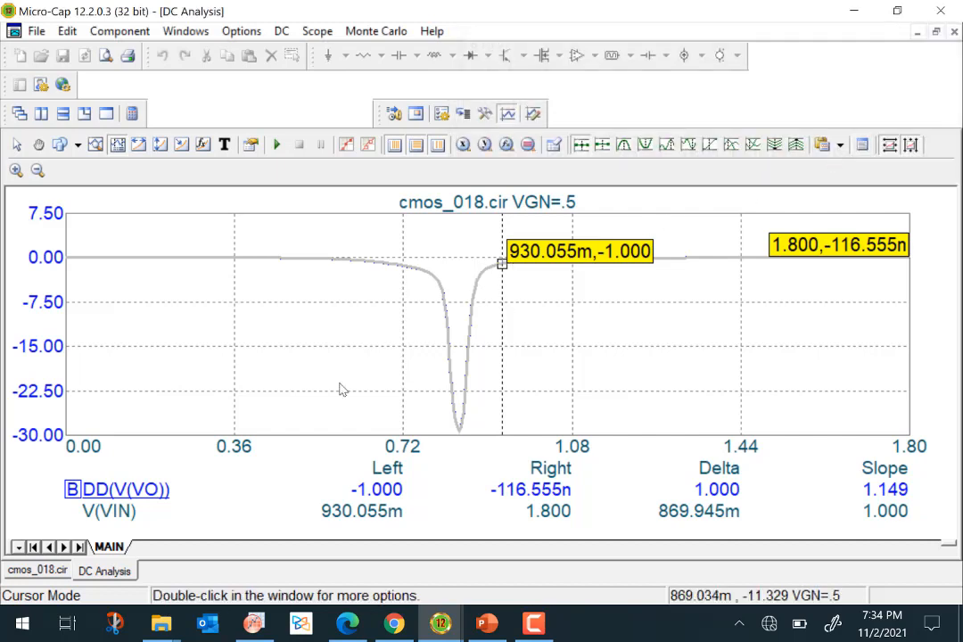
# Switch the plot back to V(VO), hide the derivative, and rerun the analysis.
pyautogui.click(282, 32)
pyautogui.click(312, 74)
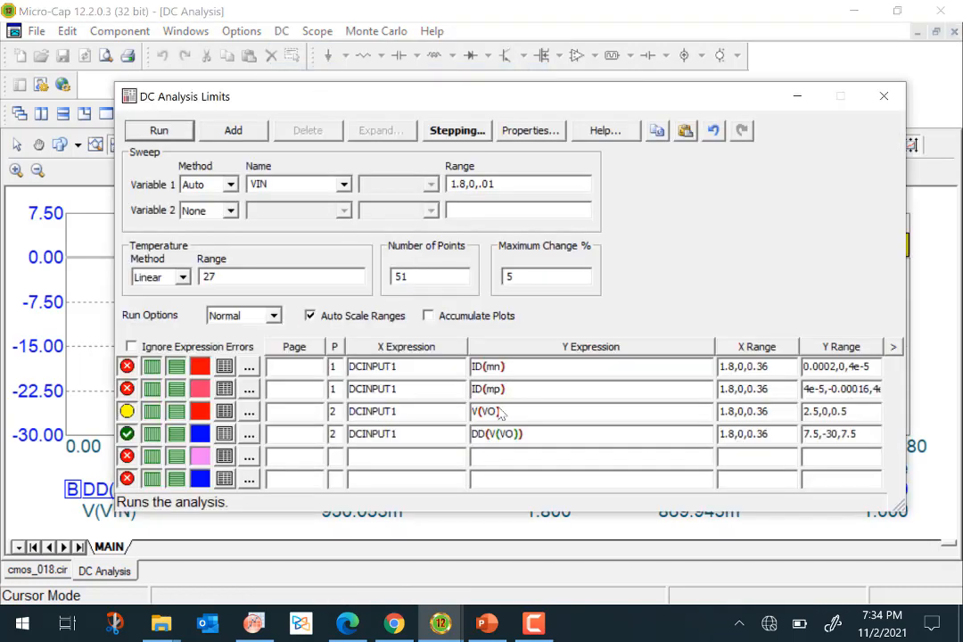
pyautogui.click(127, 411)
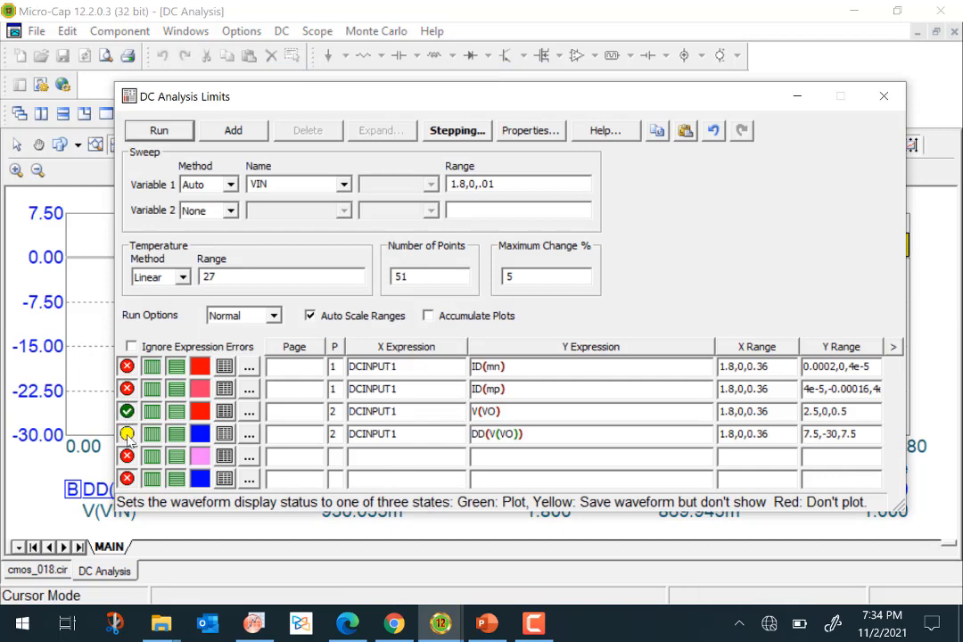
pyautogui.click(161, 130)
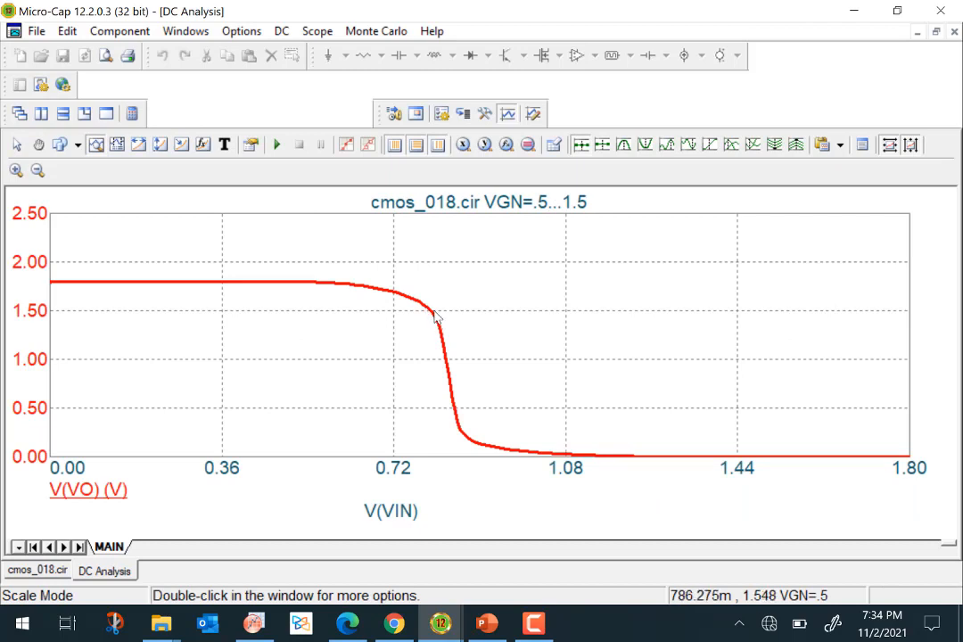
pyautogui.moveTo(423, 308)
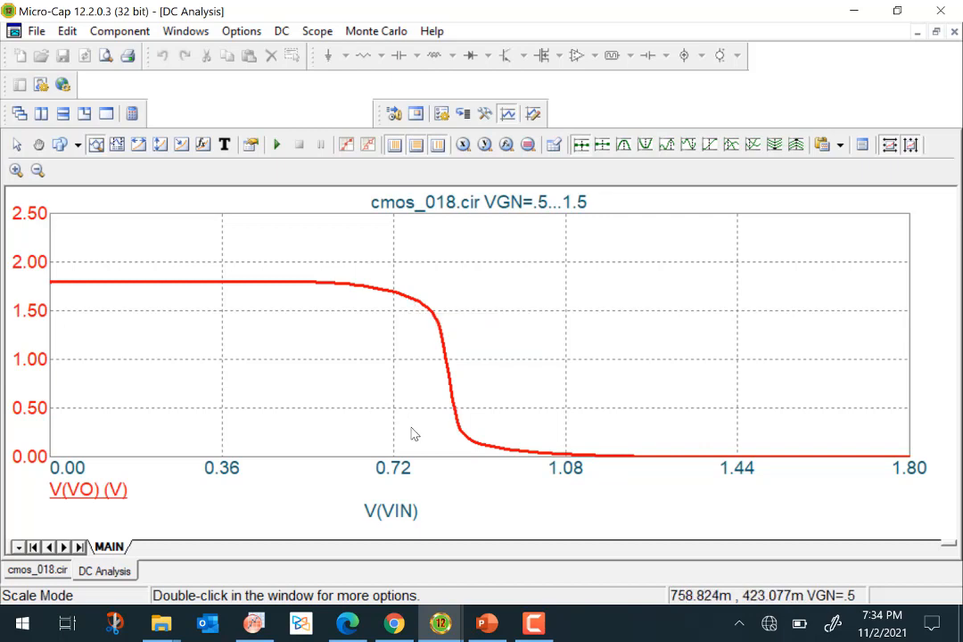
# Open the circuit's delay1 schematic page and inspect the pulse settings of the Vc voltage source.
pyautogui.moveTo(476, 459)
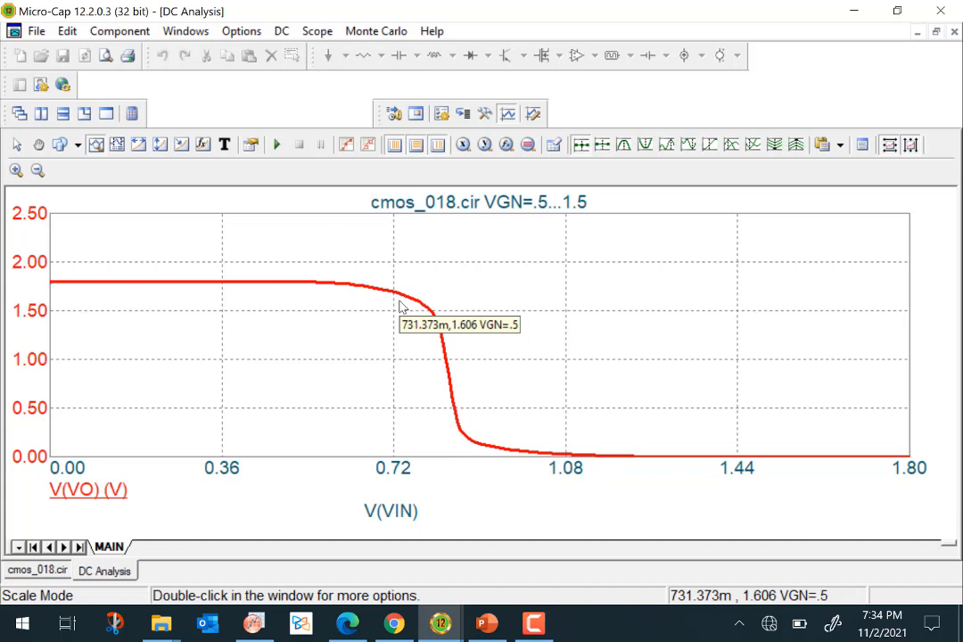
pyautogui.click(38, 569)
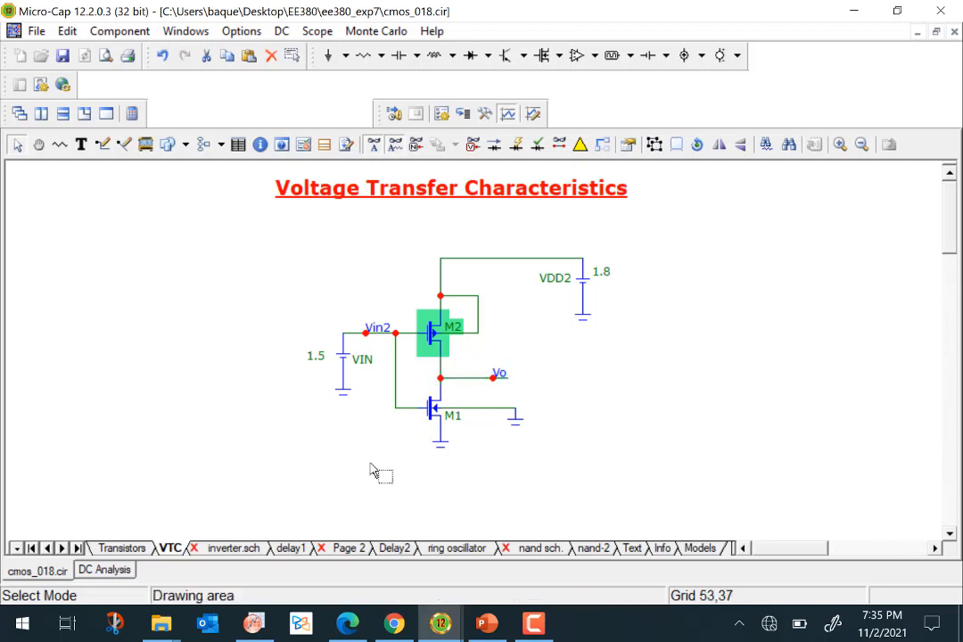
pyautogui.click(291, 548)
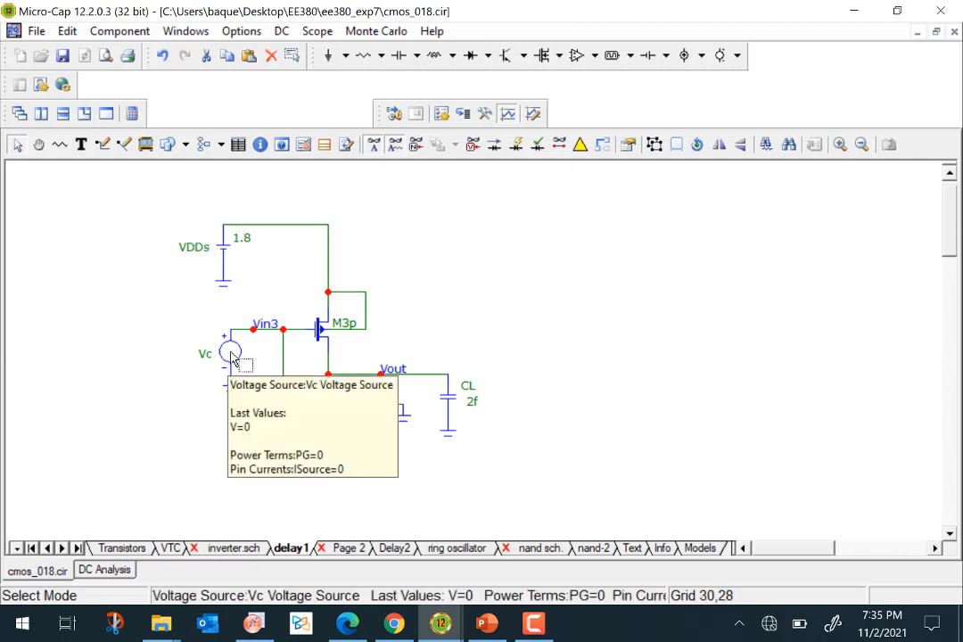
pyautogui.doubleClick(231, 358)
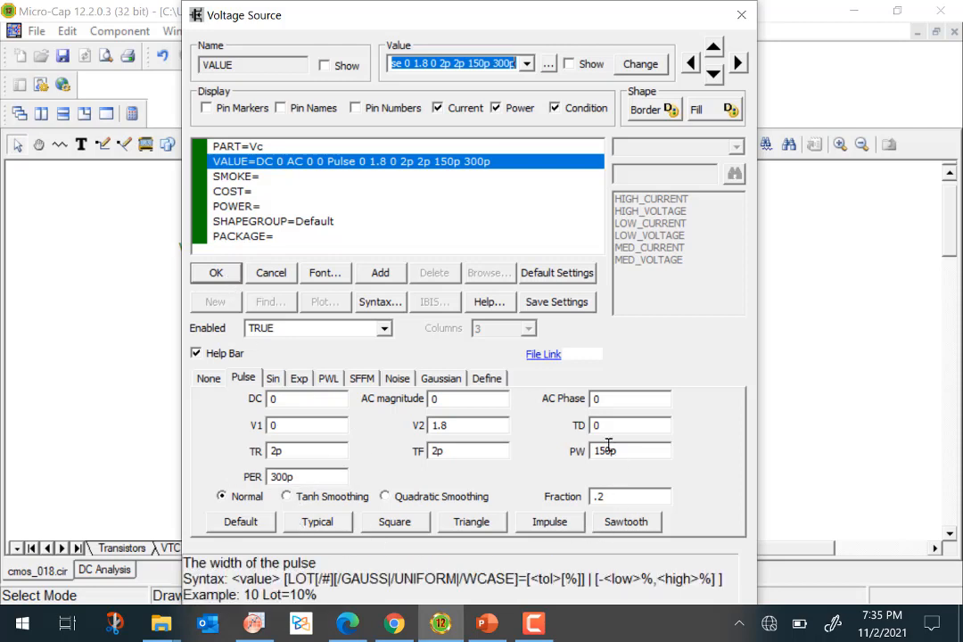
pyautogui.click(215, 273)
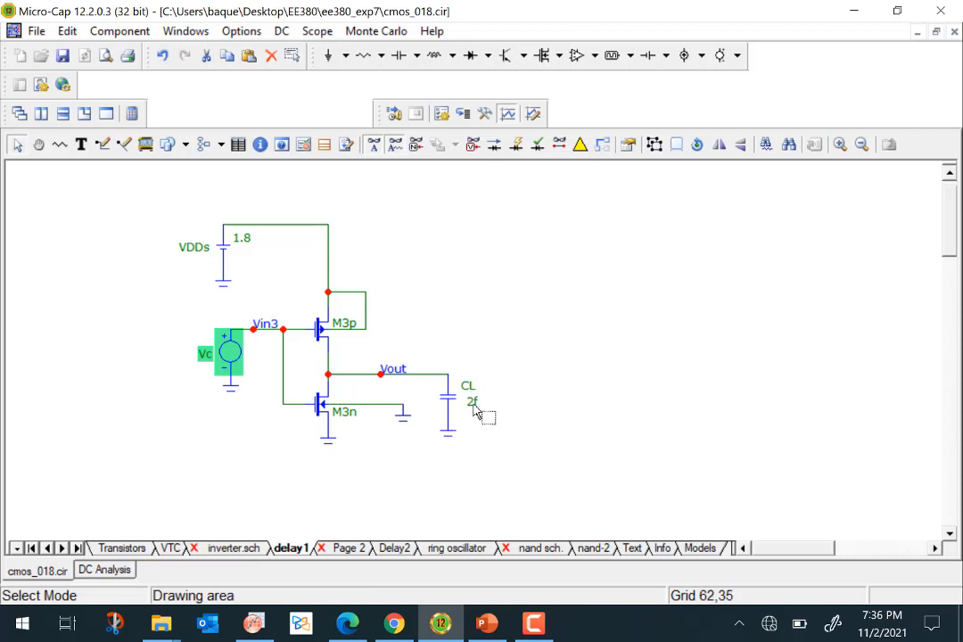
# Set the load capacitor CL's value to 0f.
pyautogui.doubleClick(473, 403)
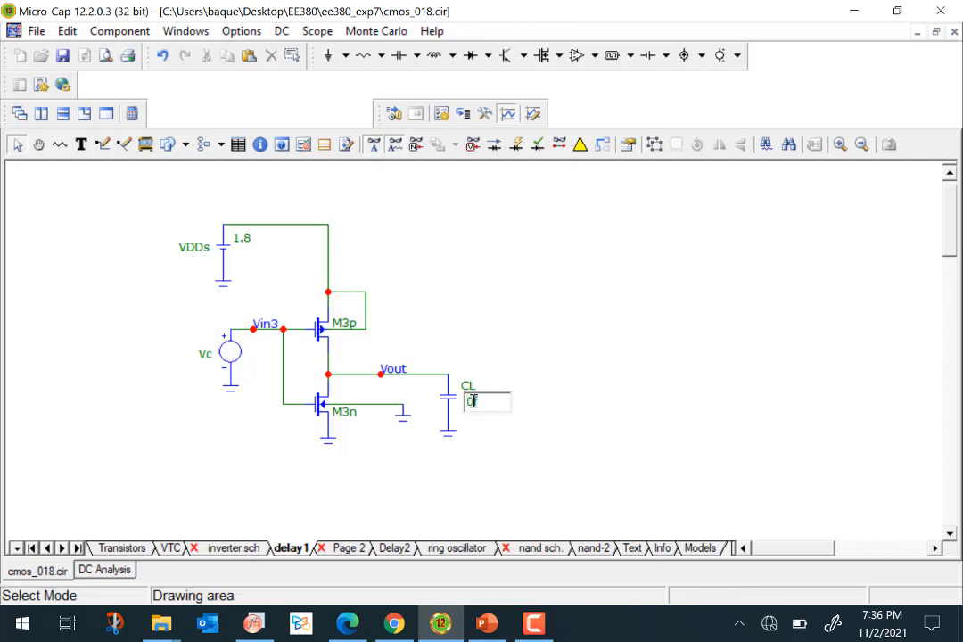
pyautogui.write('0f')
pyautogui.press('Return')
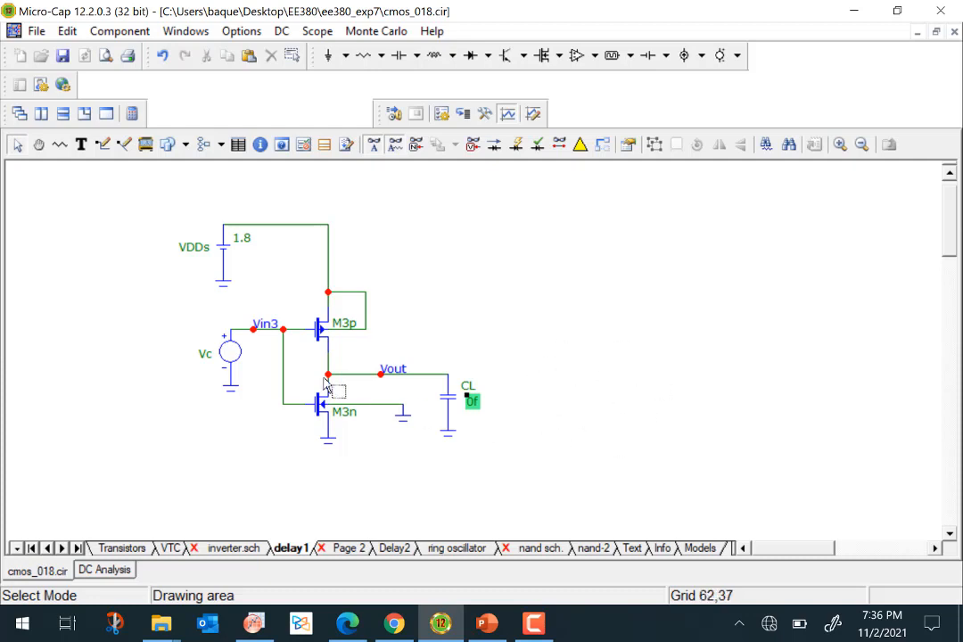
# Exit the DC analysis and return to the delay1 schematic page.
pyautogui.click(282, 30)
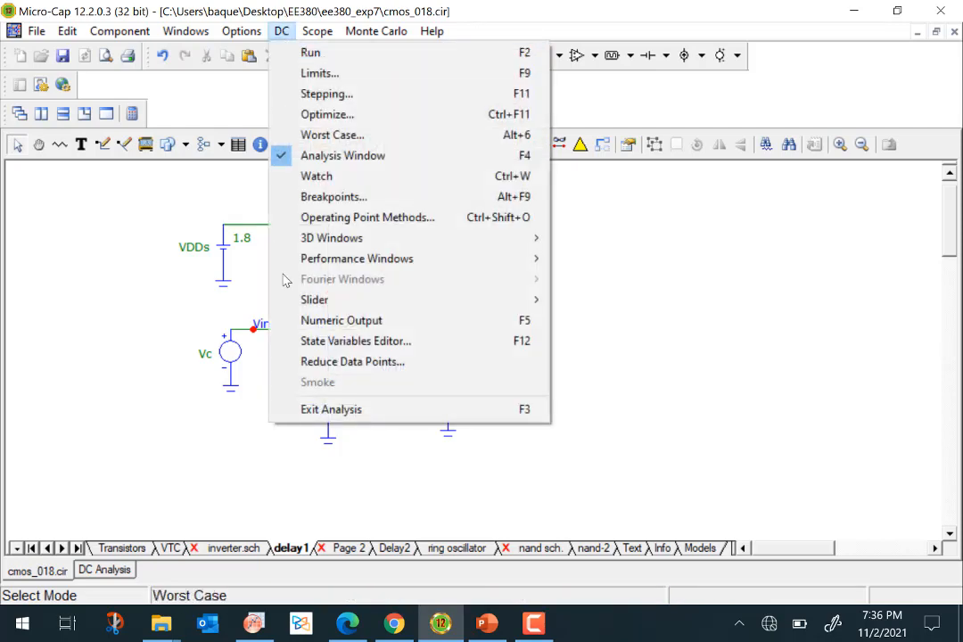
pyautogui.click(348, 412)
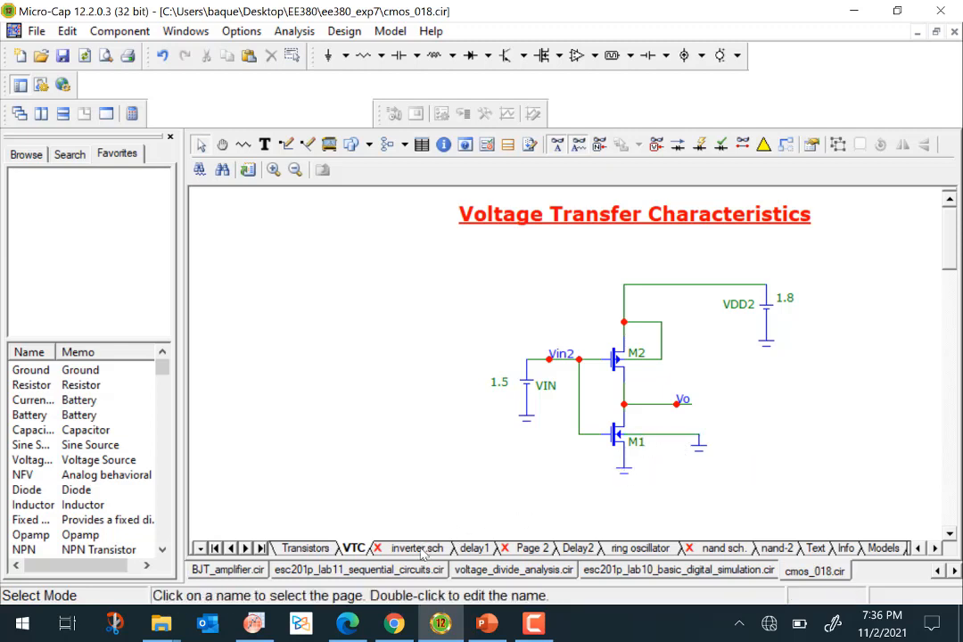
pyautogui.click(473, 549)
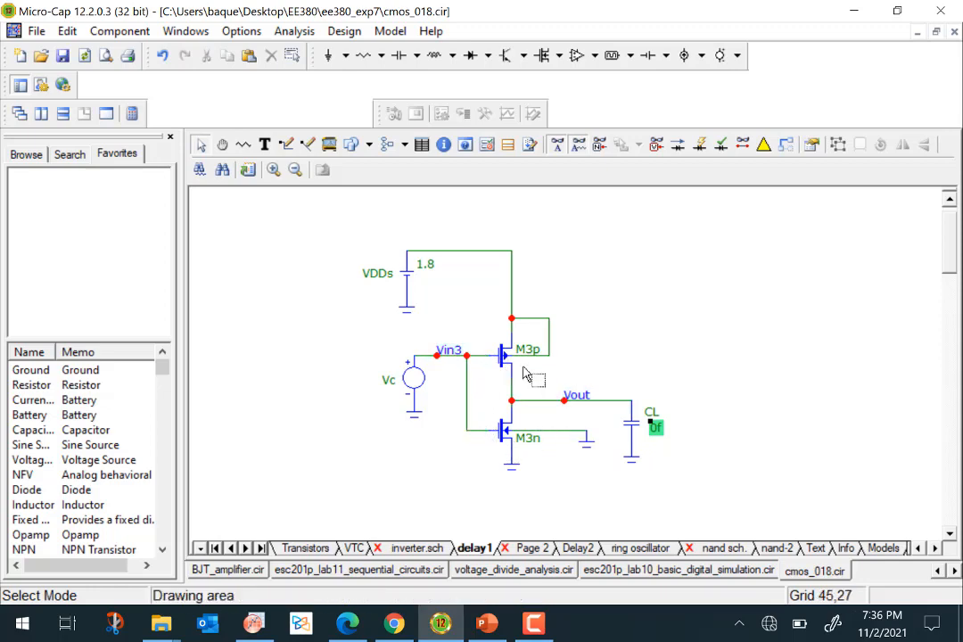
# Switch to PowerPoint and browse back to the simplified inverter layout slide.
pyautogui.click(488, 624)
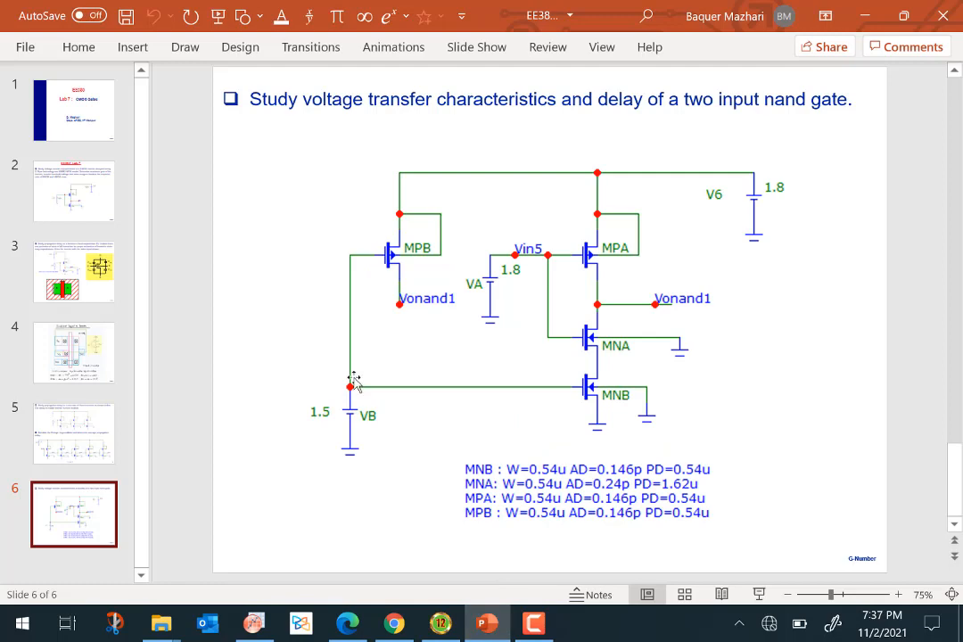
pyautogui.scroll(1, 354, 382)
pyautogui.scroll(3, 355, 382)
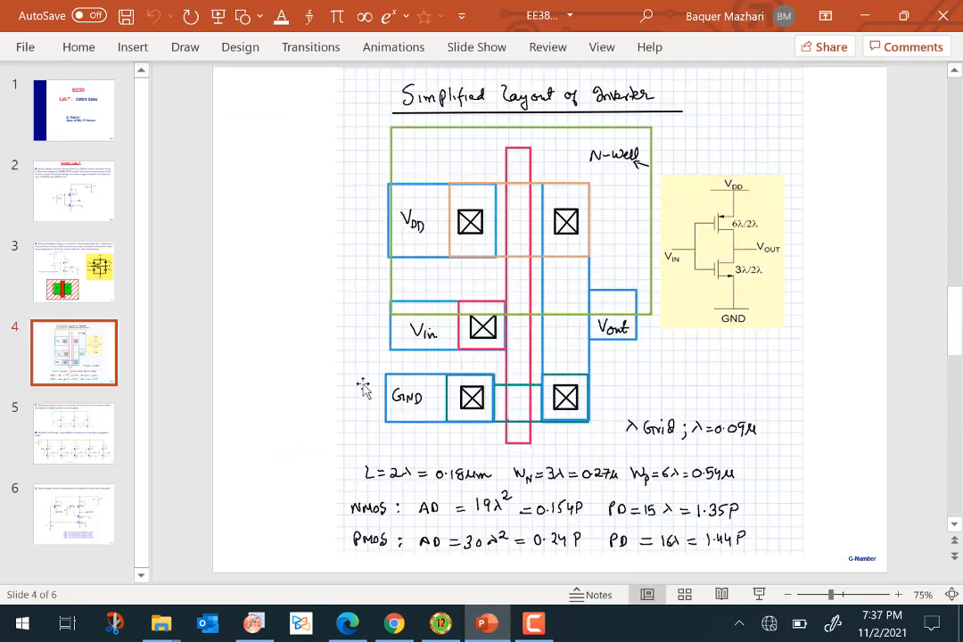
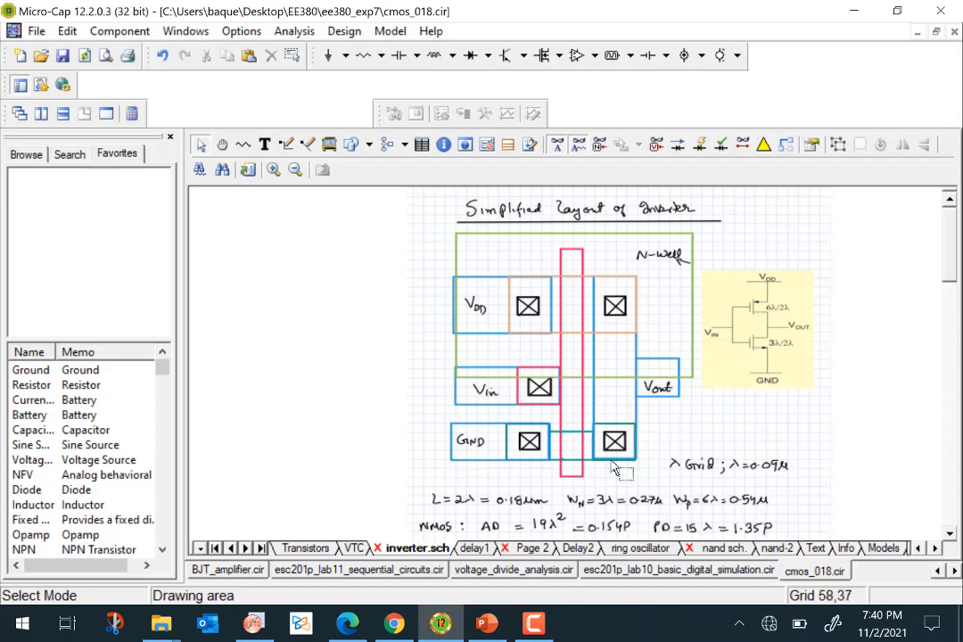
# Open the delay1 schematic page and inspect the width, area and perimeter parameters of NMOS transistor M3n.
pyautogui.scroll(-1, 512, 385)
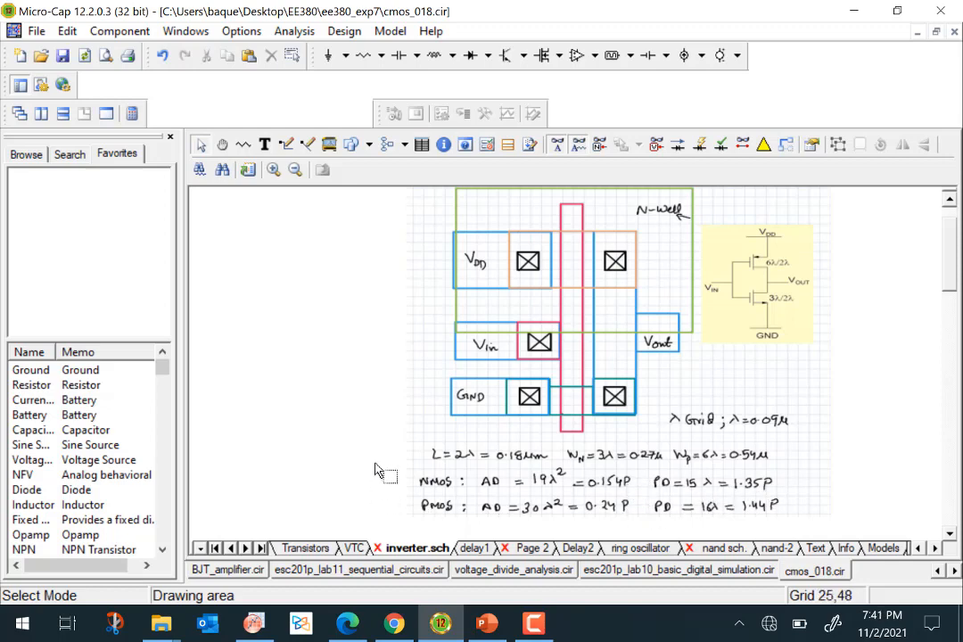
pyautogui.click(475, 550)
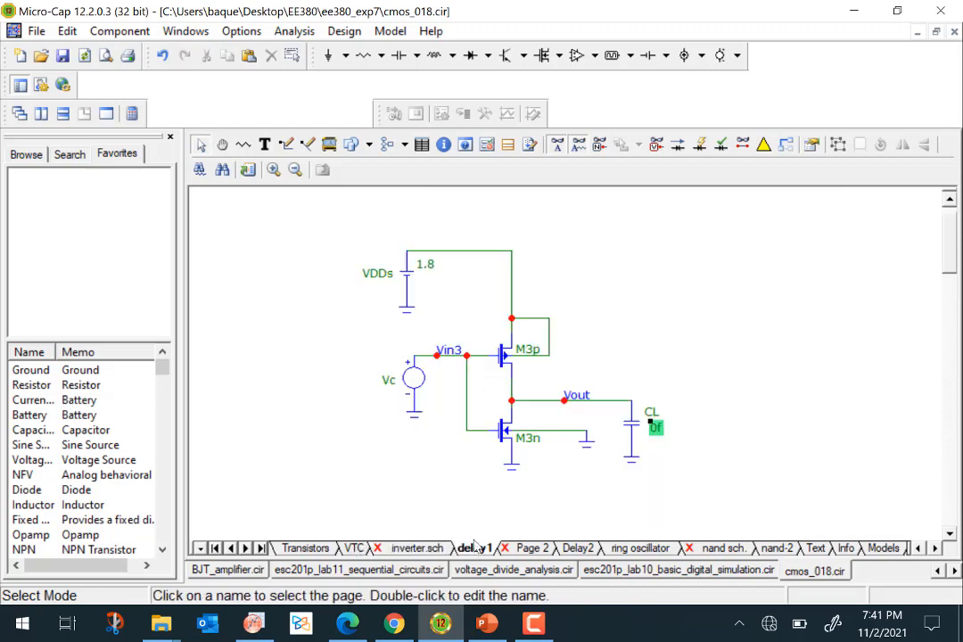
pyautogui.doubleClick(505, 444)
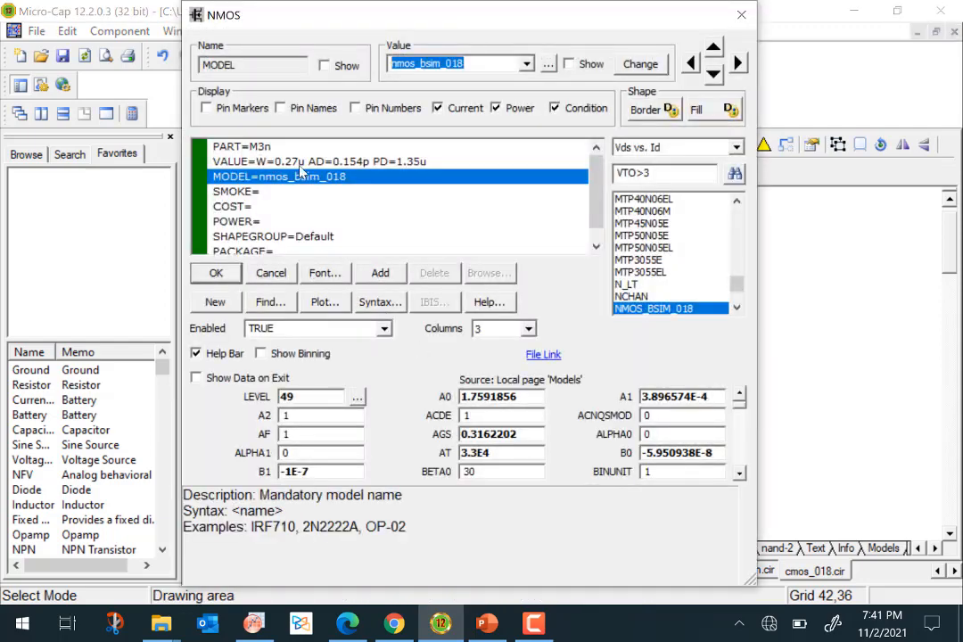
pyautogui.click(342, 163)
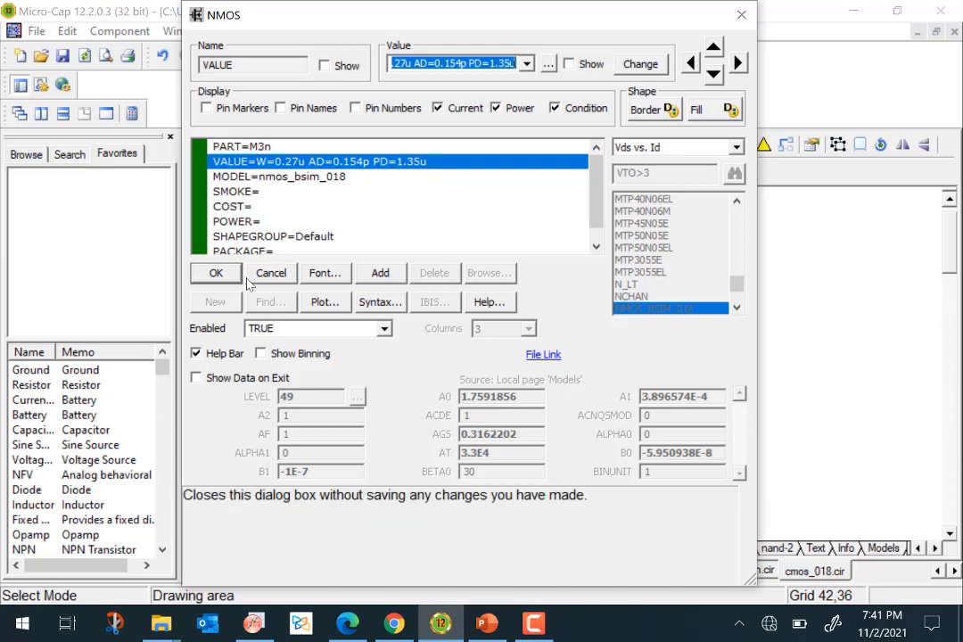
pyautogui.click(216, 273)
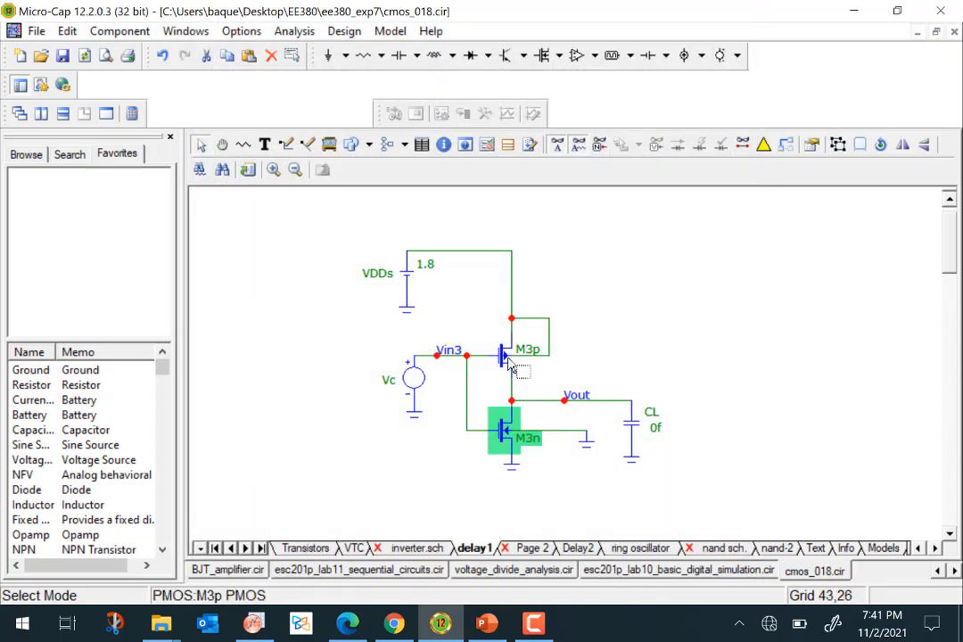
# Inspect the width, area and perimeter parameters of PMOS transistor M3p.
pyautogui.click(510, 367)
pyautogui.doubleClick(510, 366)
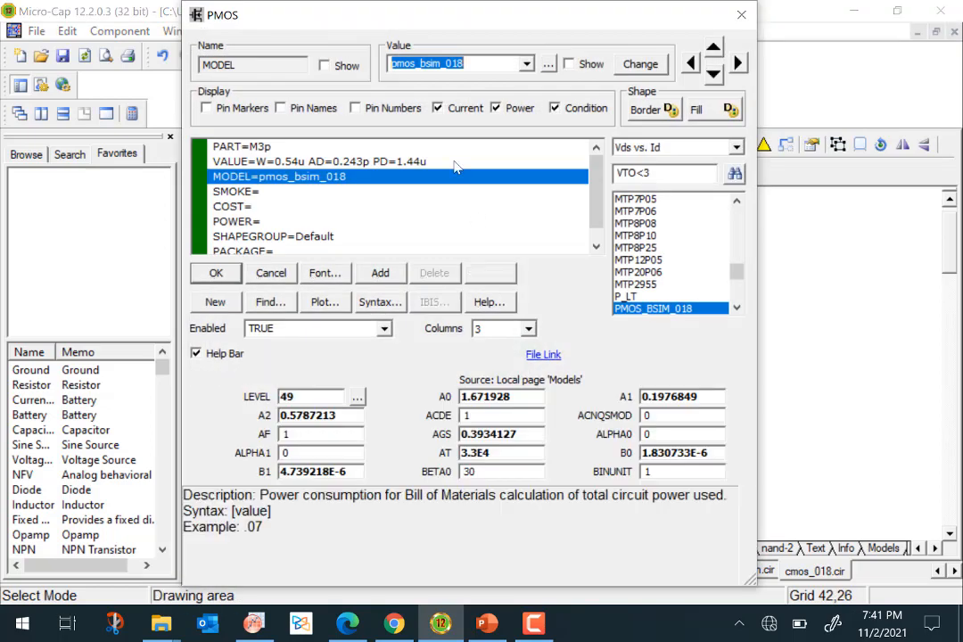
pyautogui.click(330, 163)
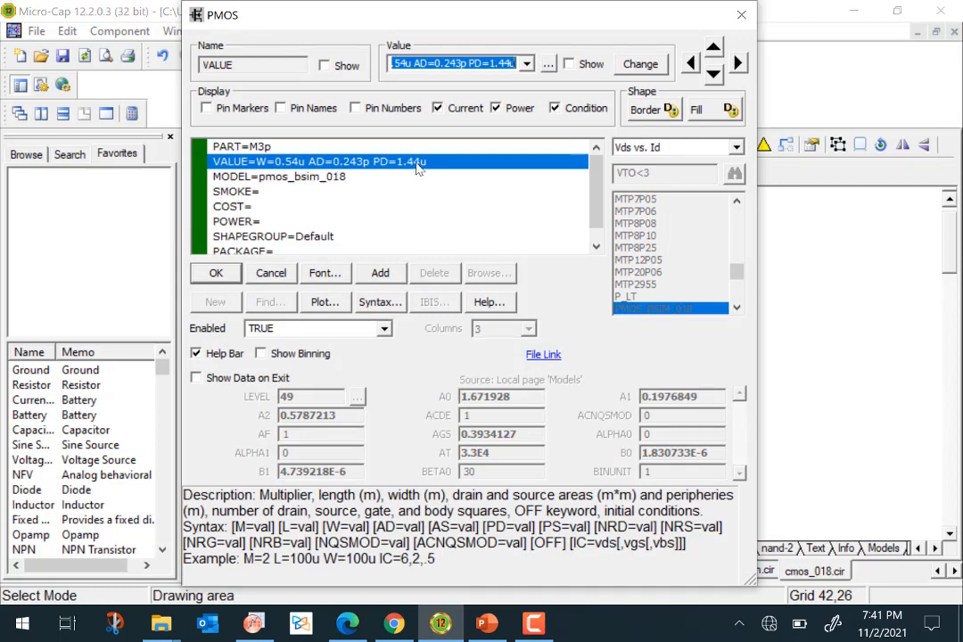
pyautogui.click(210, 279)
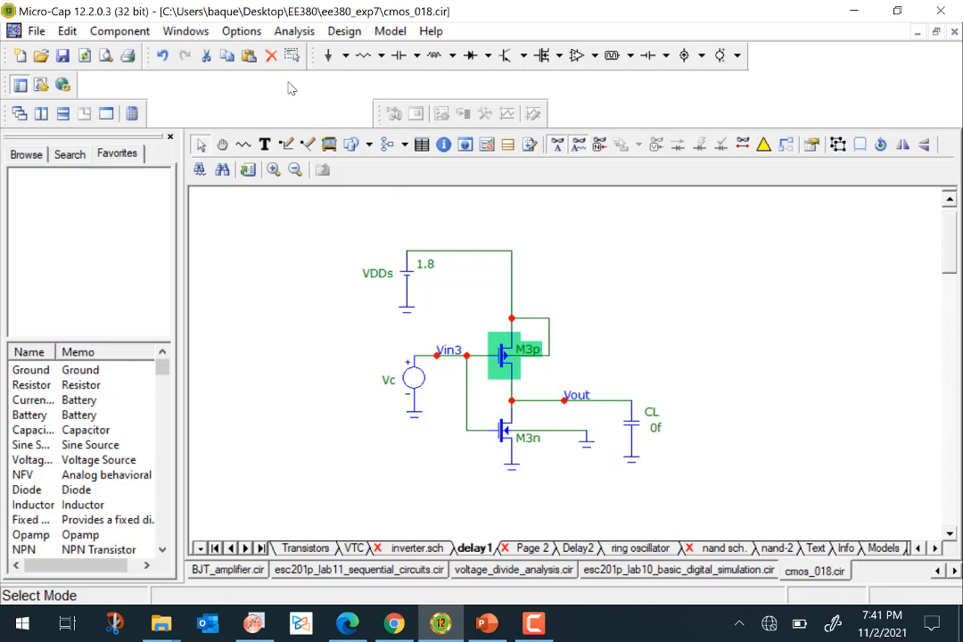
# Run a transient analysis of the delay1 inverter circuit.
pyautogui.click(292, 31)
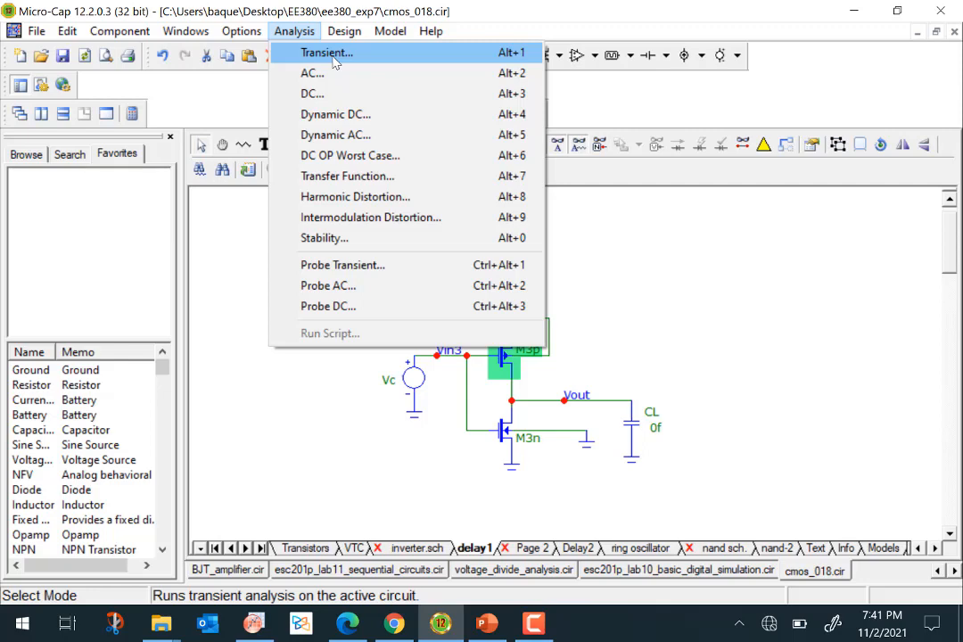
pyautogui.click(330, 54)
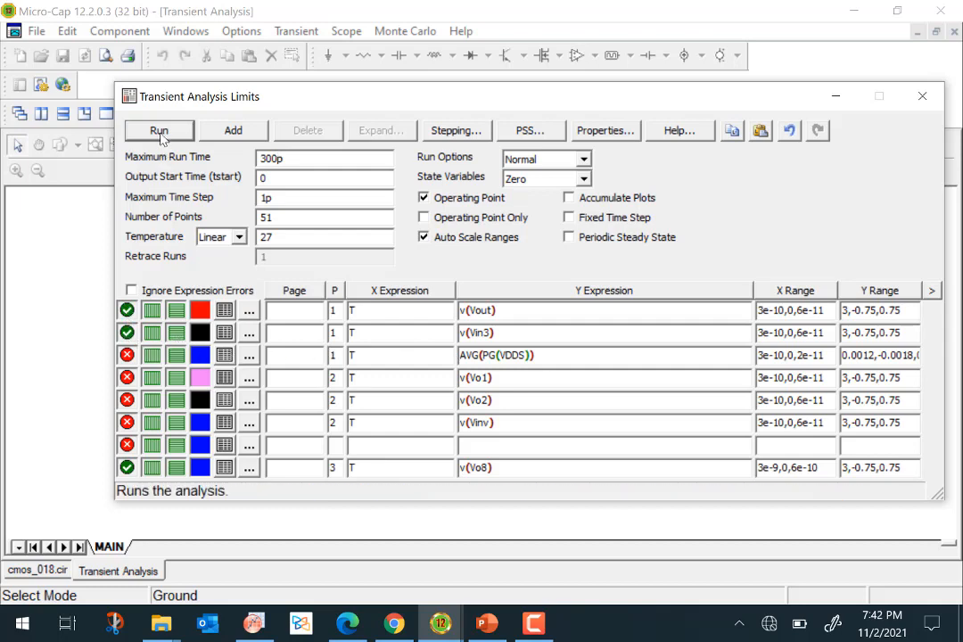
pyautogui.click(159, 131)
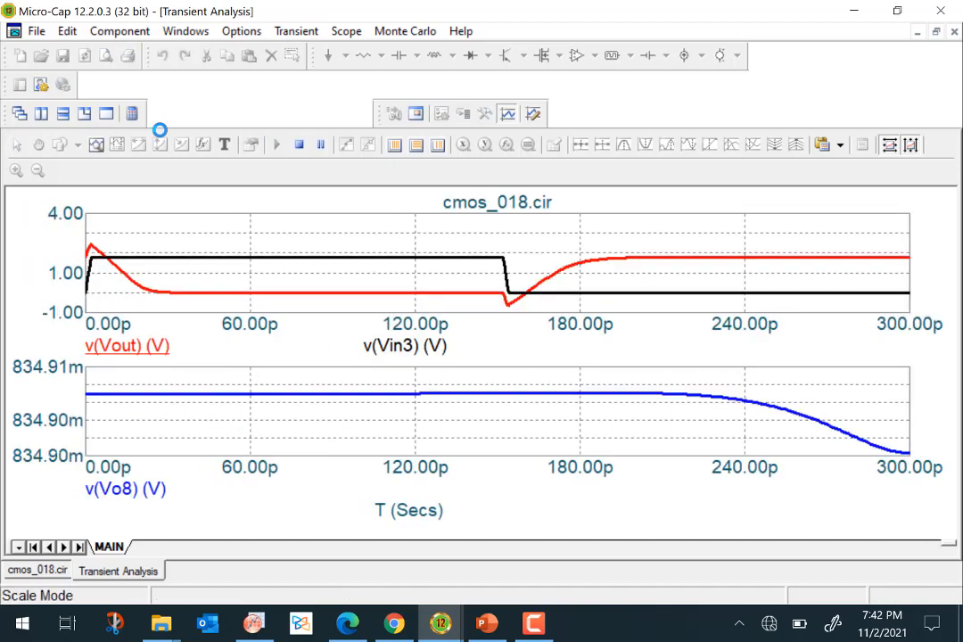
# Hide the v(Vo8) waveform in the transient analysis limits and rerun the analysis.
pyautogui.click(297, 31)
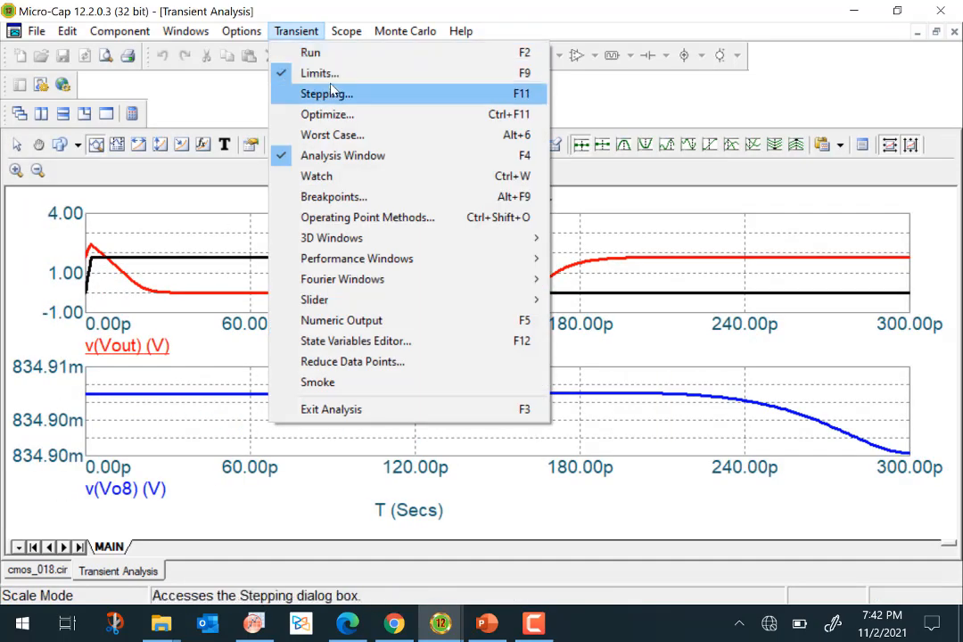
pyautogui.click(283, 72)
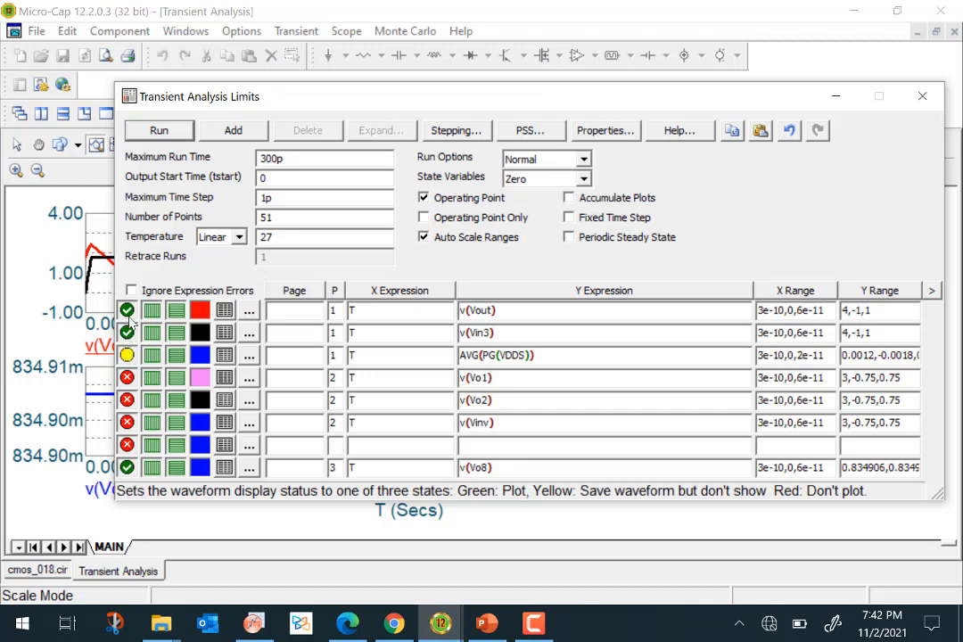
pyautogui.click(160, 131)
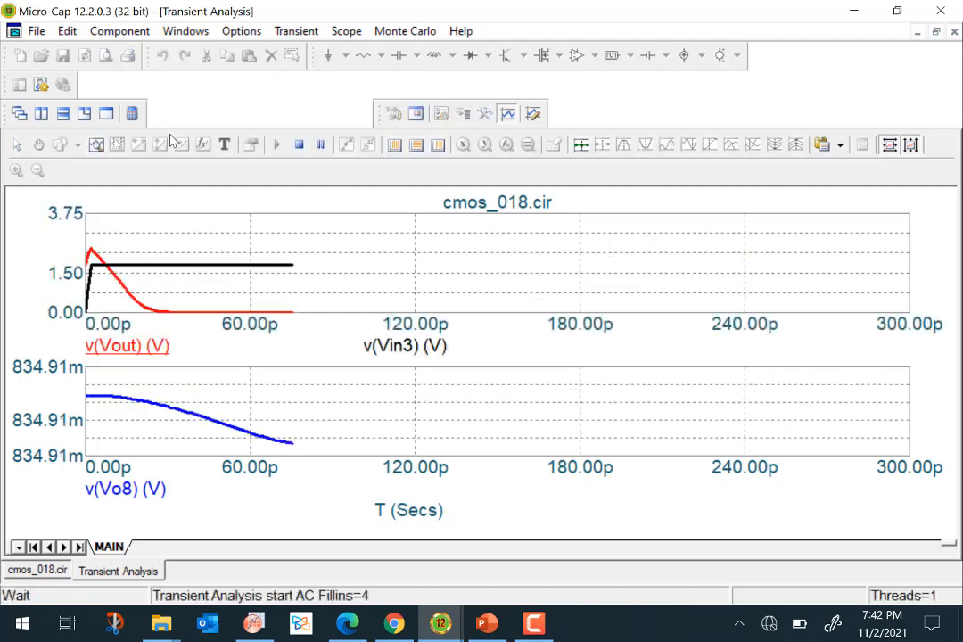
pyautogui.click(294, 33)
pyautogui.click(310, 72)
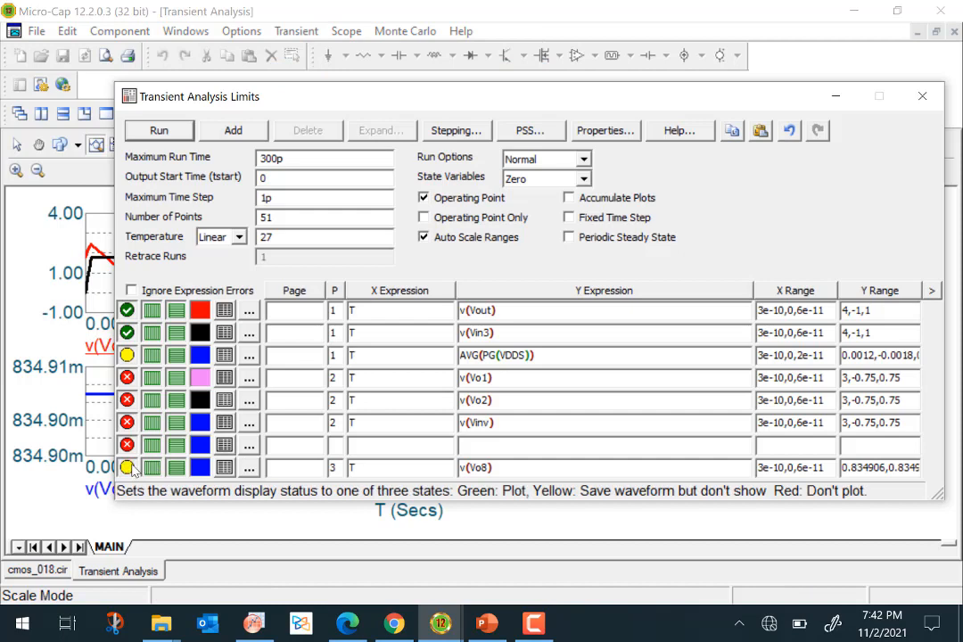
pyautogui.click(184, 131)
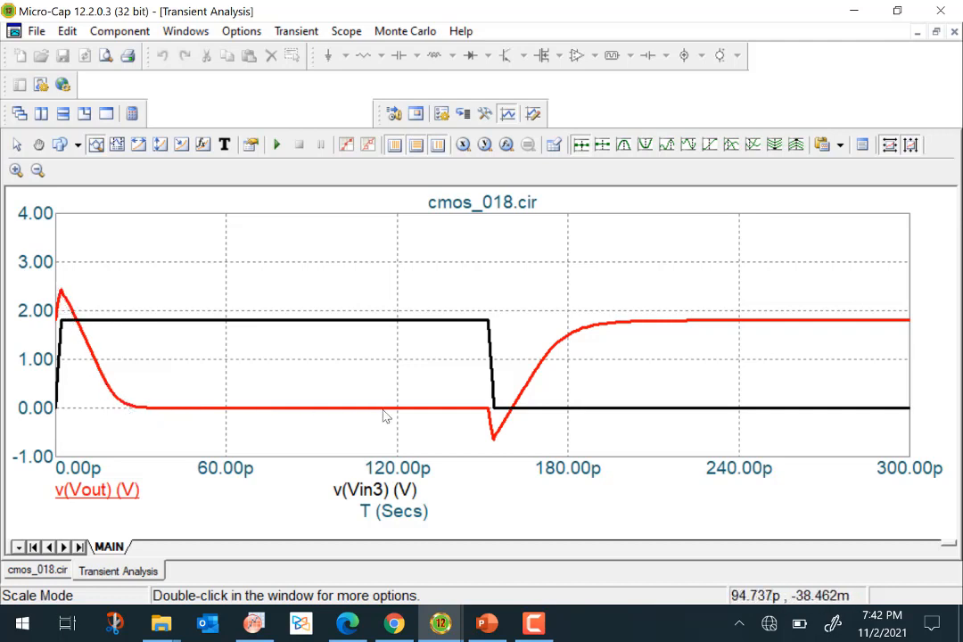
# Switch to cursor mode and place the left cursor where v(Vout) reaches 0.9 V.
pyautogui.moveTo(484, 321)
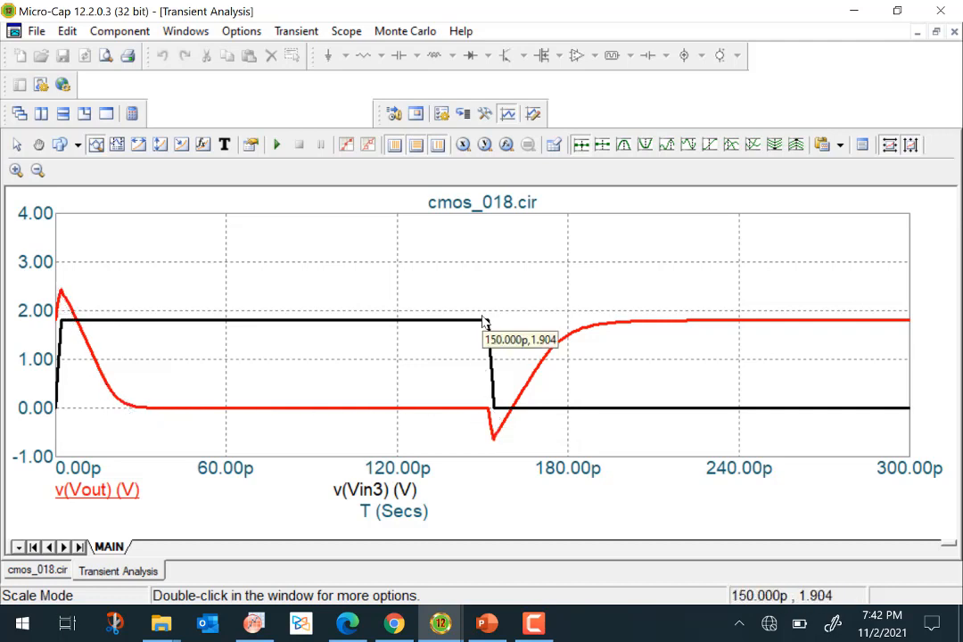
pyautogui.moveTo(497, 444)
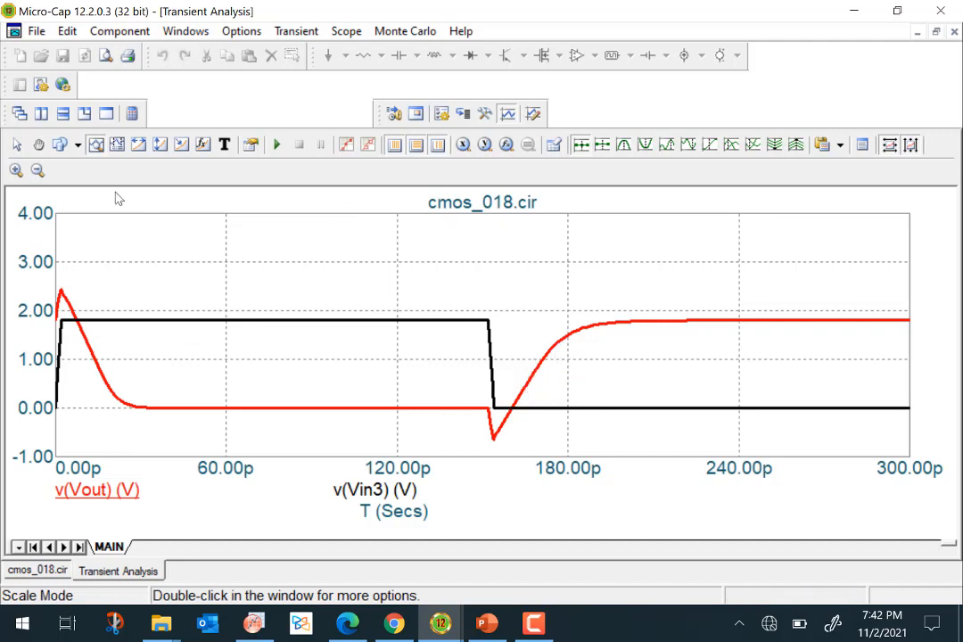
pyautogui.click(116, 144)
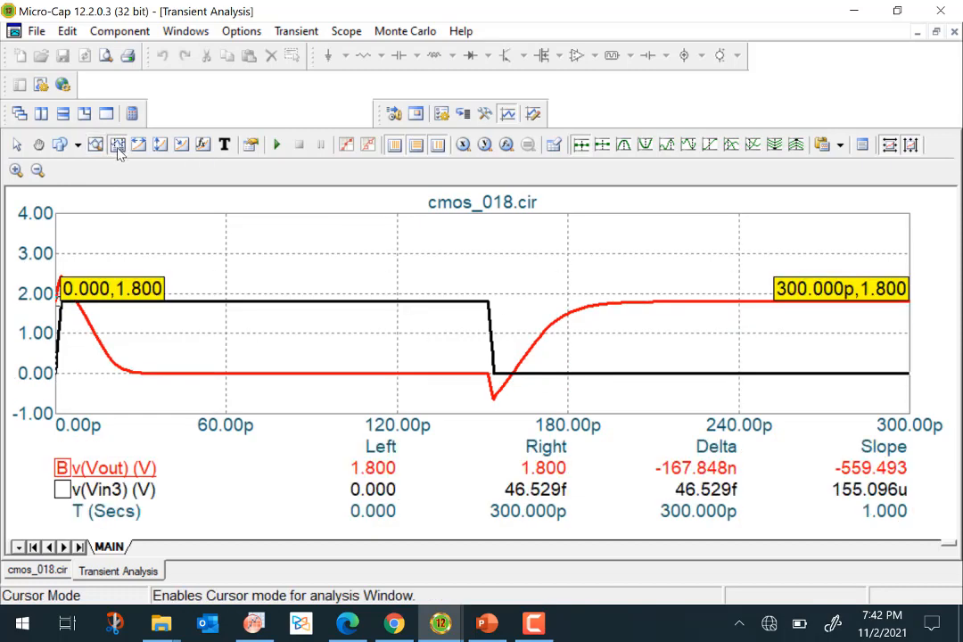
pyautogui.click(78, 290)
pyautogui.moveTo(80, 296); pyautogui.dragTo(95, 314)
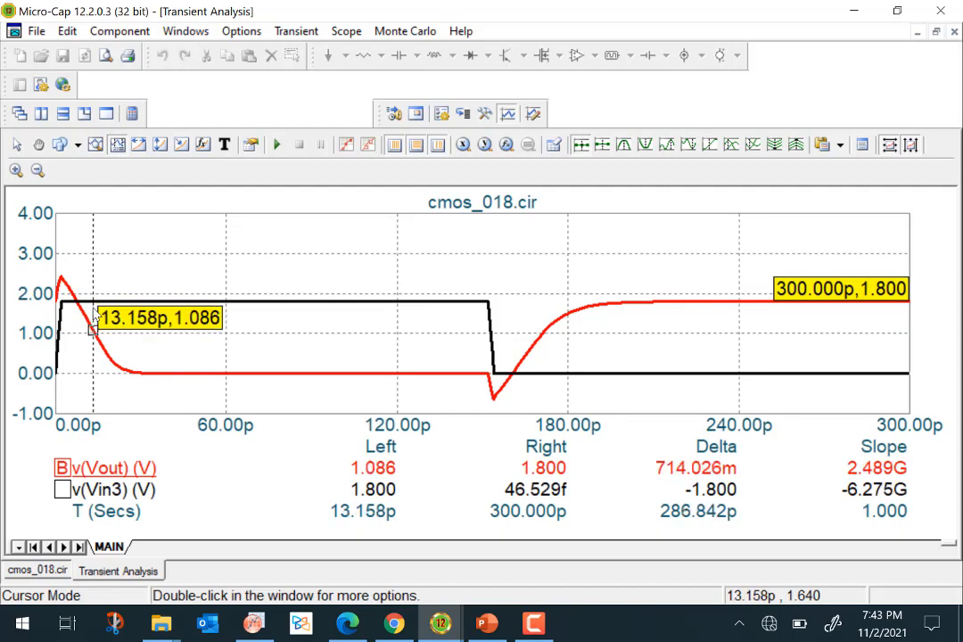
pyautogui.click(484, 145)
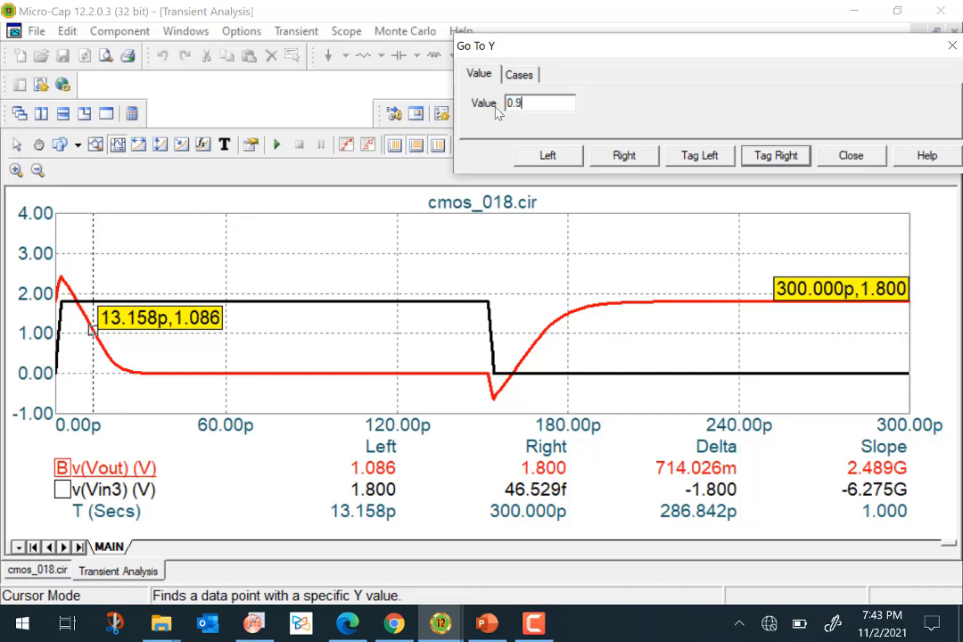
pyautogui.click(543, 161)
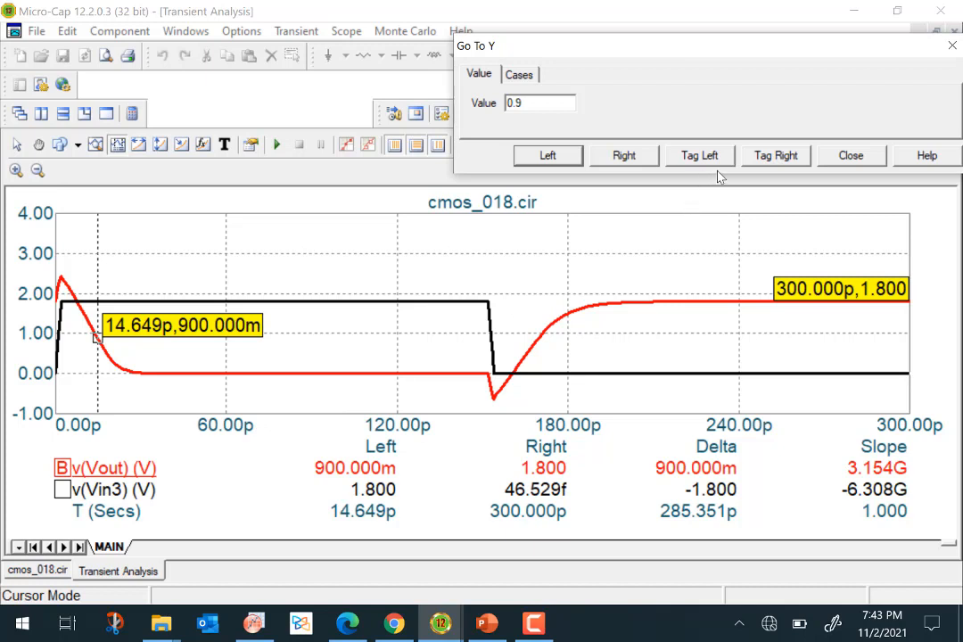
pyautogui.click(852, 156)
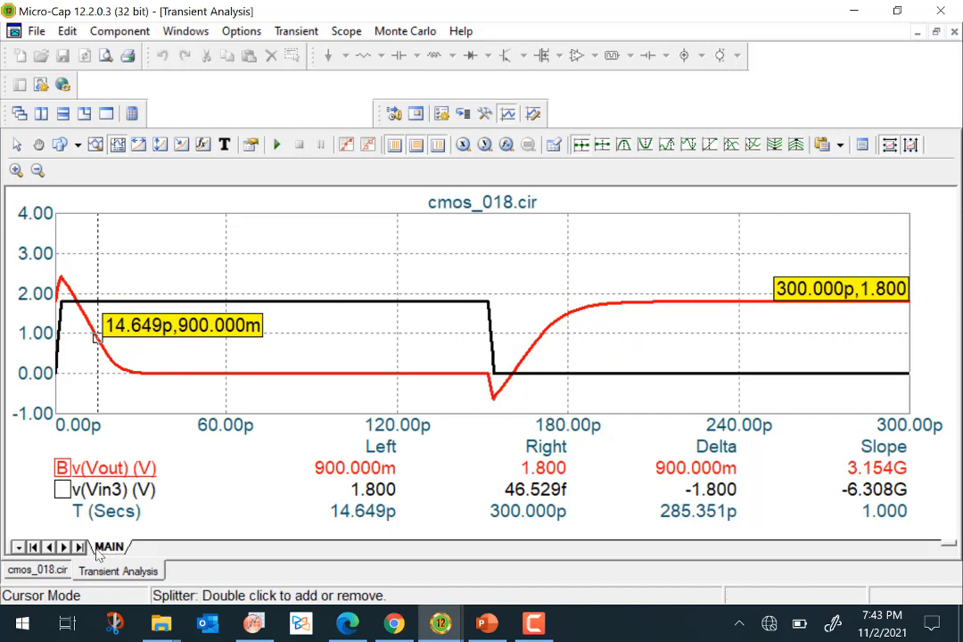
# Set the load capacitor CL's value to 1f and return to the transient analysis.
pyautogui.click(38, 569)
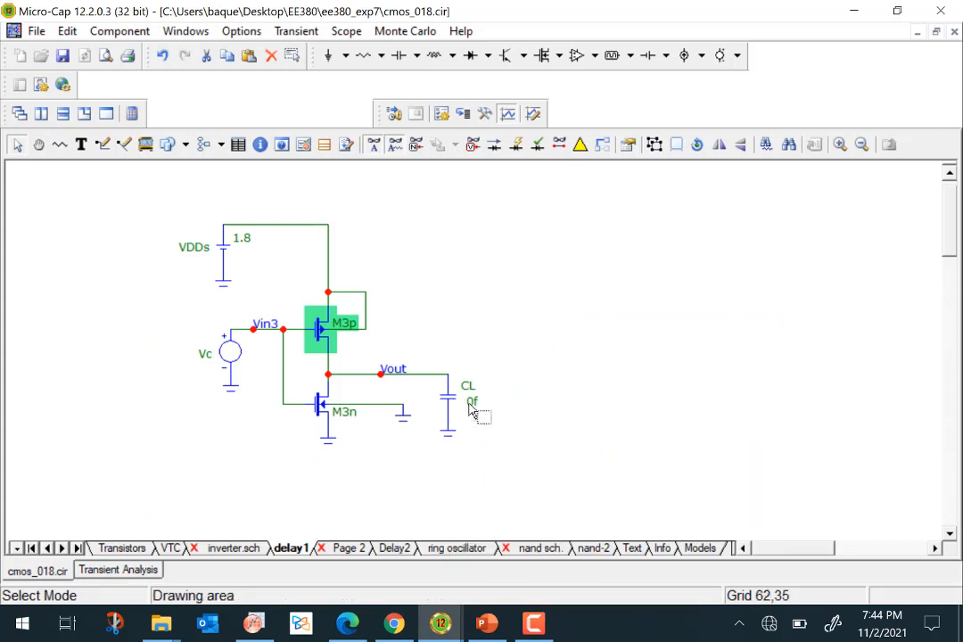
pyautogui.doubleClick(472, 406)
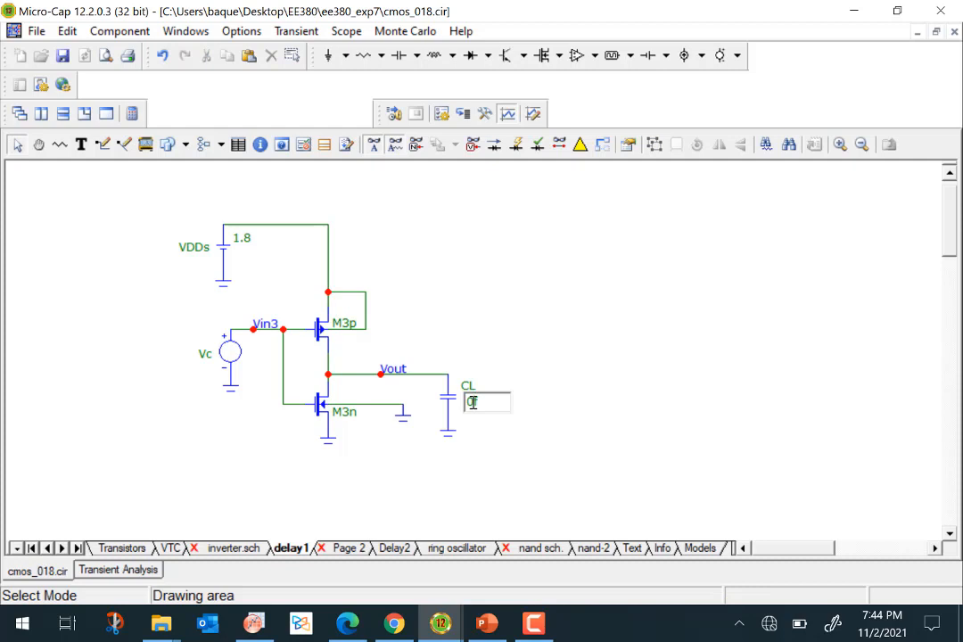
pyautogui.click(528, 462)
pyautogui.click(139, 570)
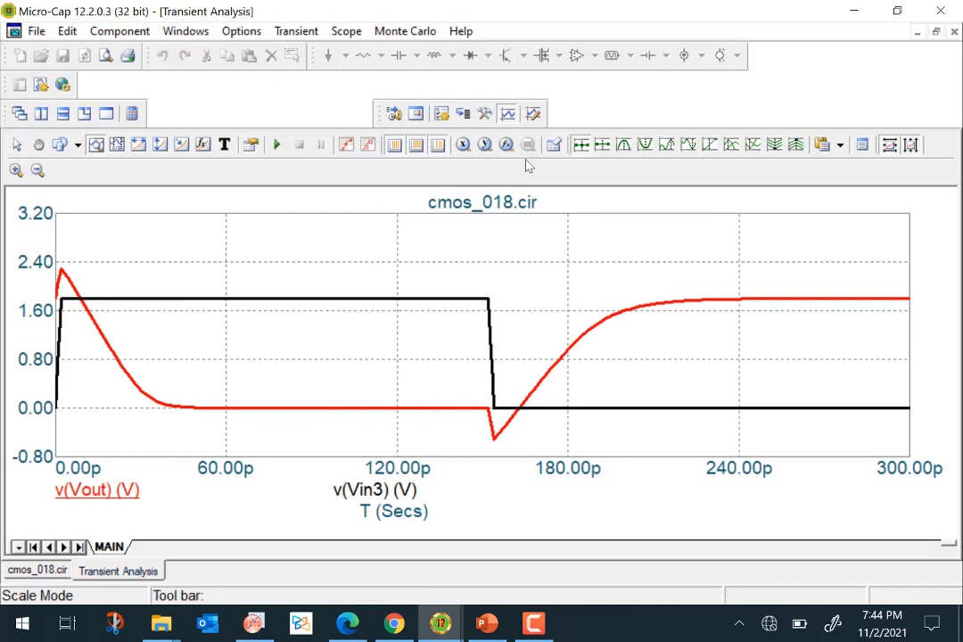
# Move the left cursor to where v(Vout) falls to 0.9 V.
pyautogui.click(485, 146)
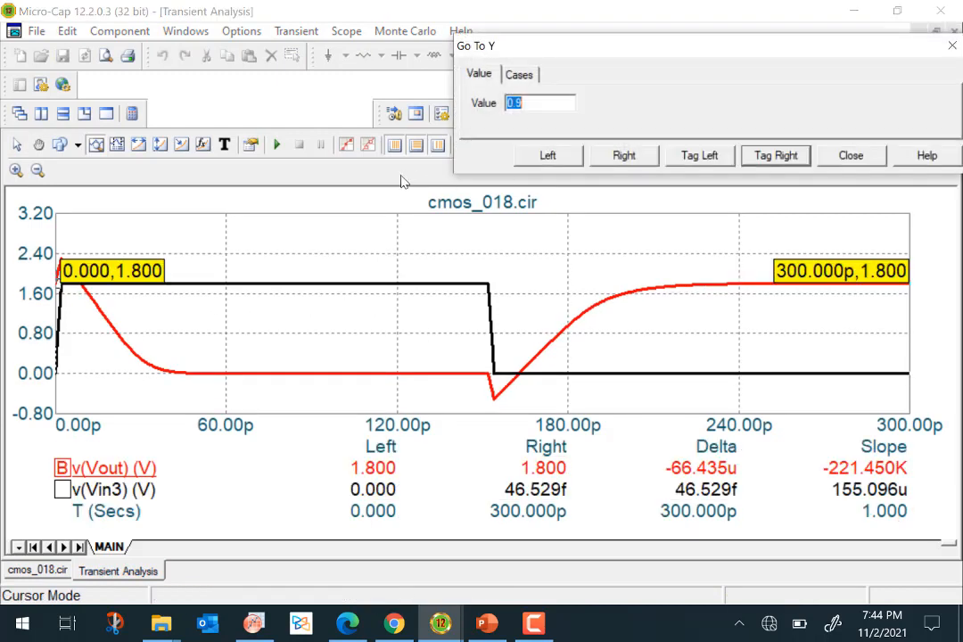
pyautogui.click(547, 157)
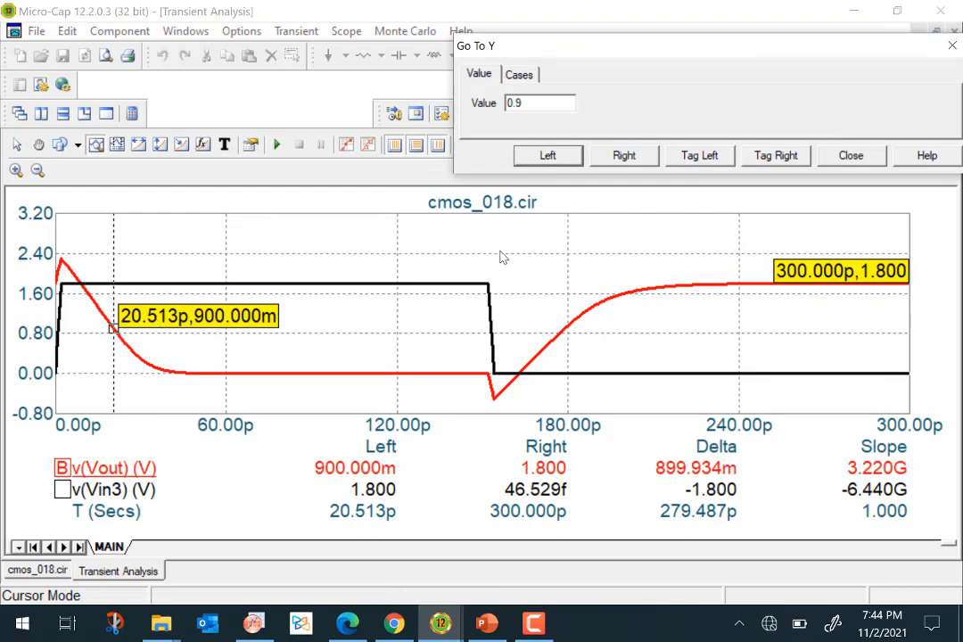
pyautogui.click(851, 156)
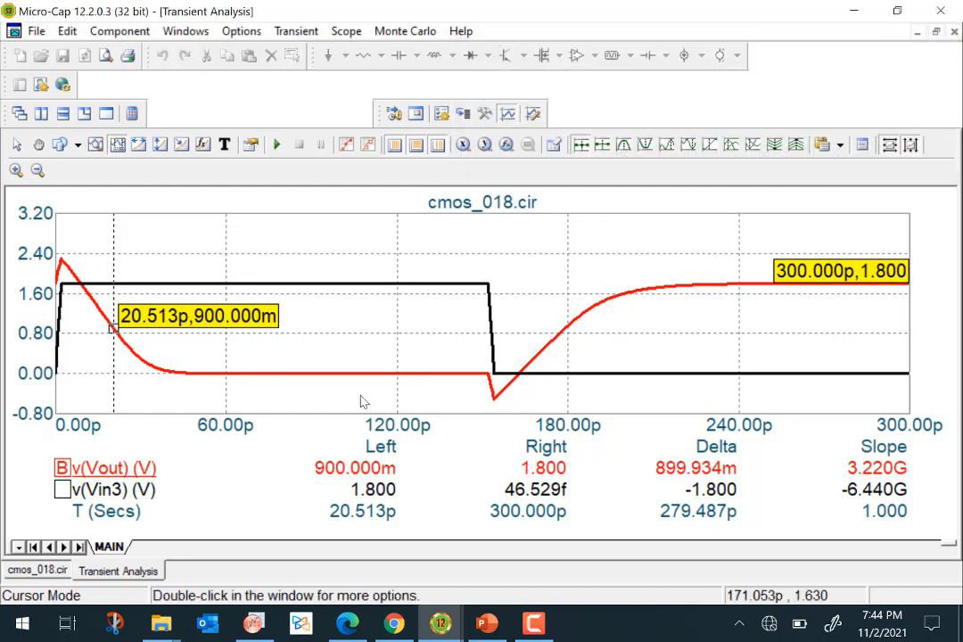
# Compare the TPHL versus CL plot on Page 2 with the delay1 schematic.
pyautogui.click(53, 575)
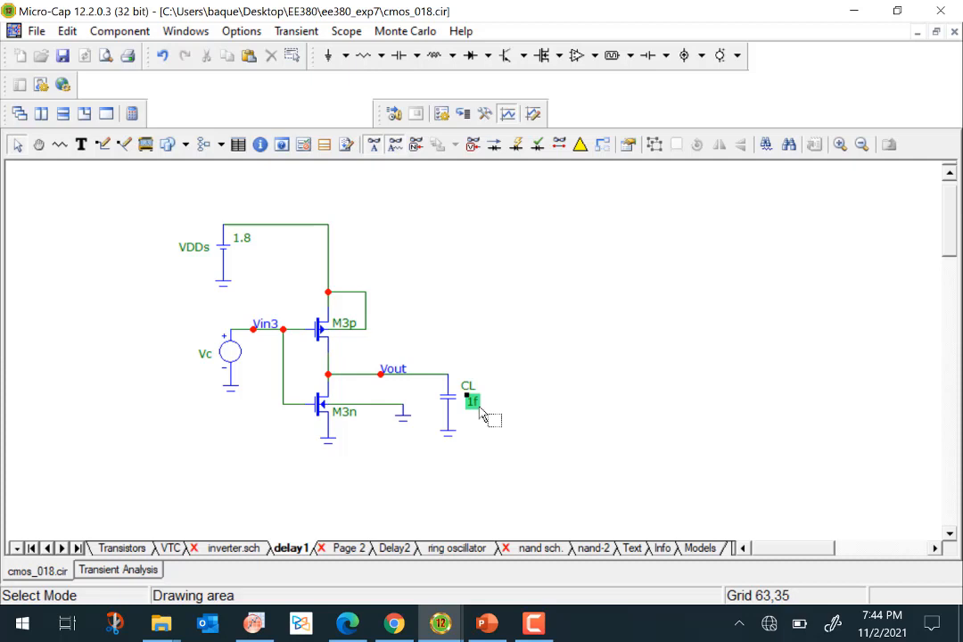
pyautogui.click(347, 548)
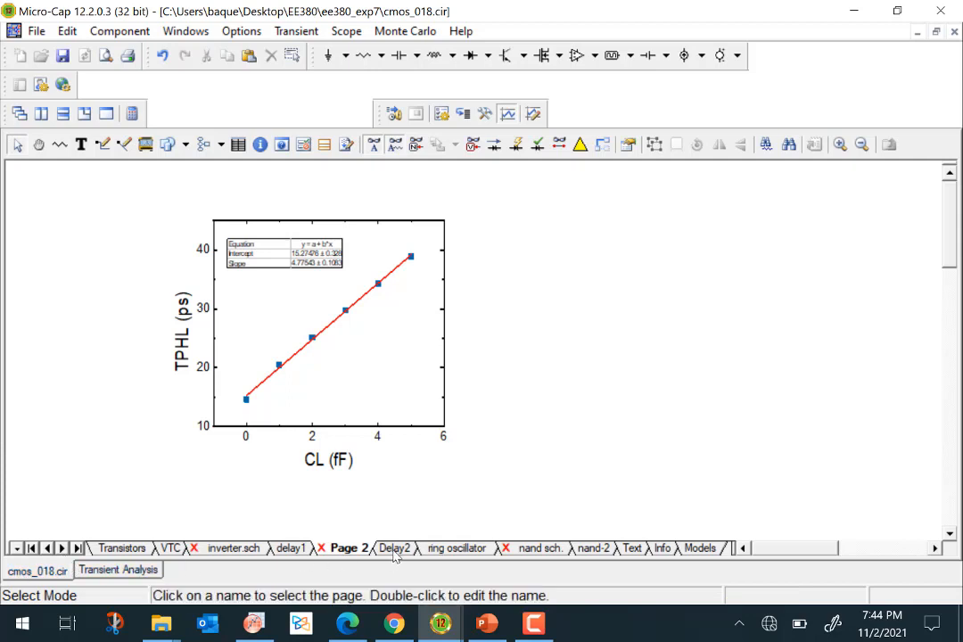
pyautogui.click(303, 549)
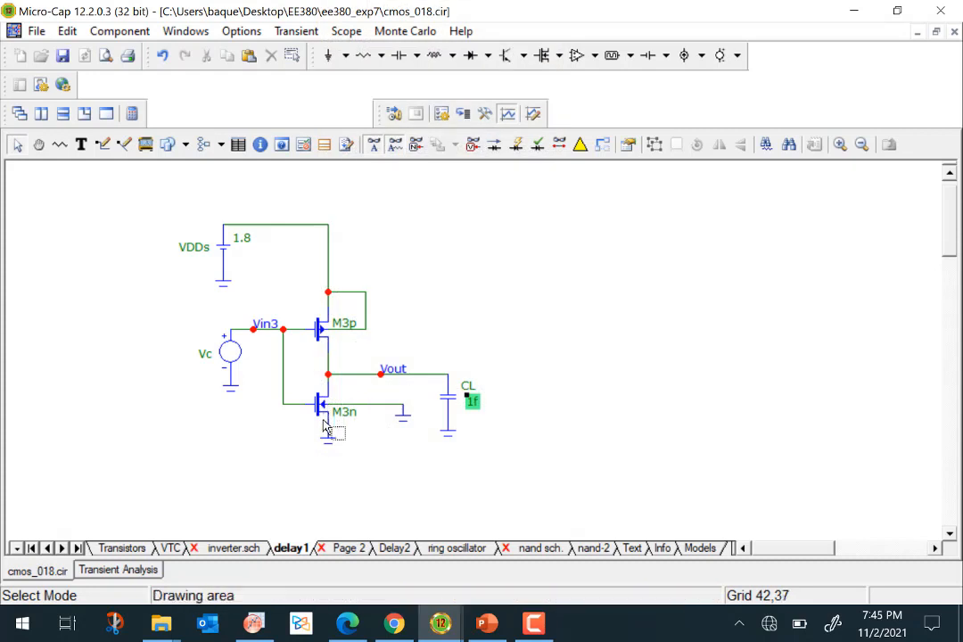
pyautogui.click(350, 550)
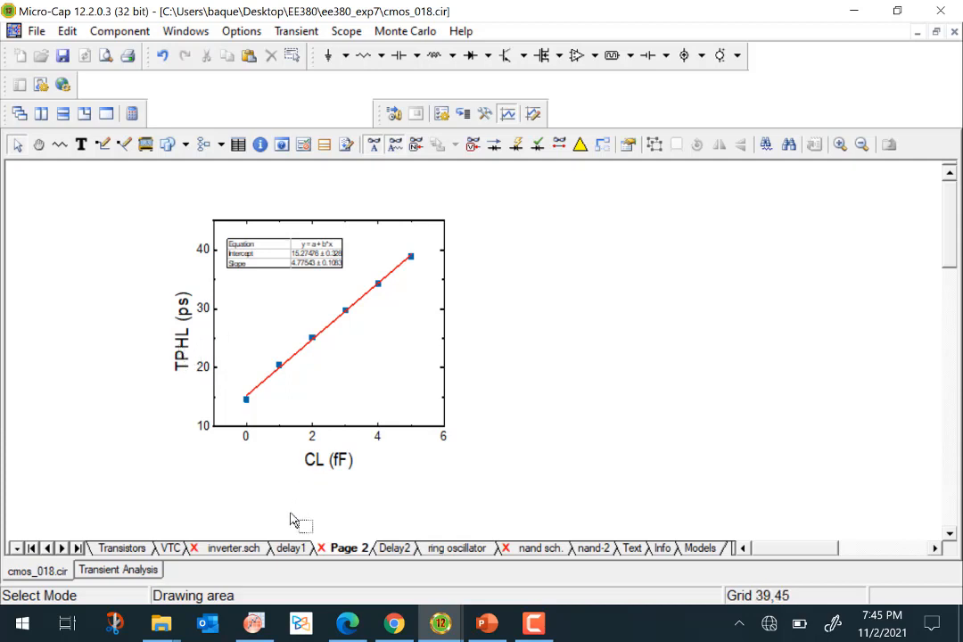
pyautogui.click(291, 548)
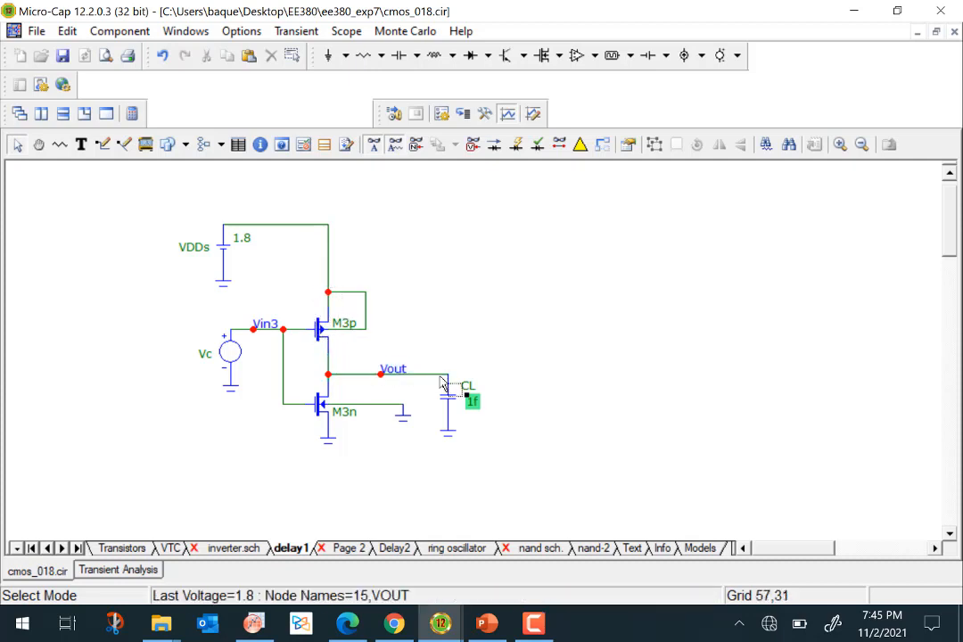
pyautogui.moveTo(450, 402)
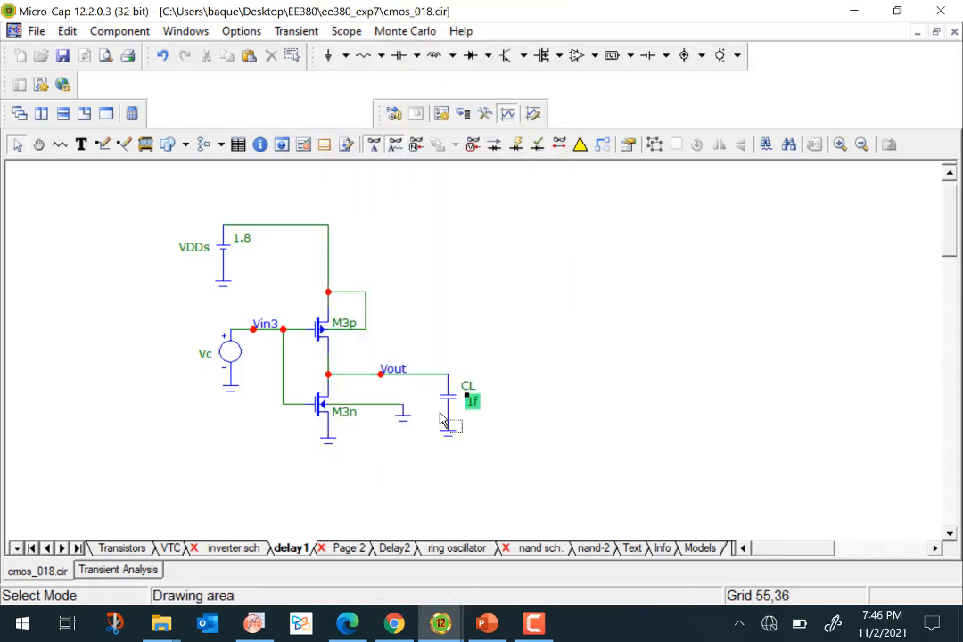
# View the Page 2 TPHL plot, then the delay1 and Delay2 schematic pages.
pyautogui.click(349, 548)
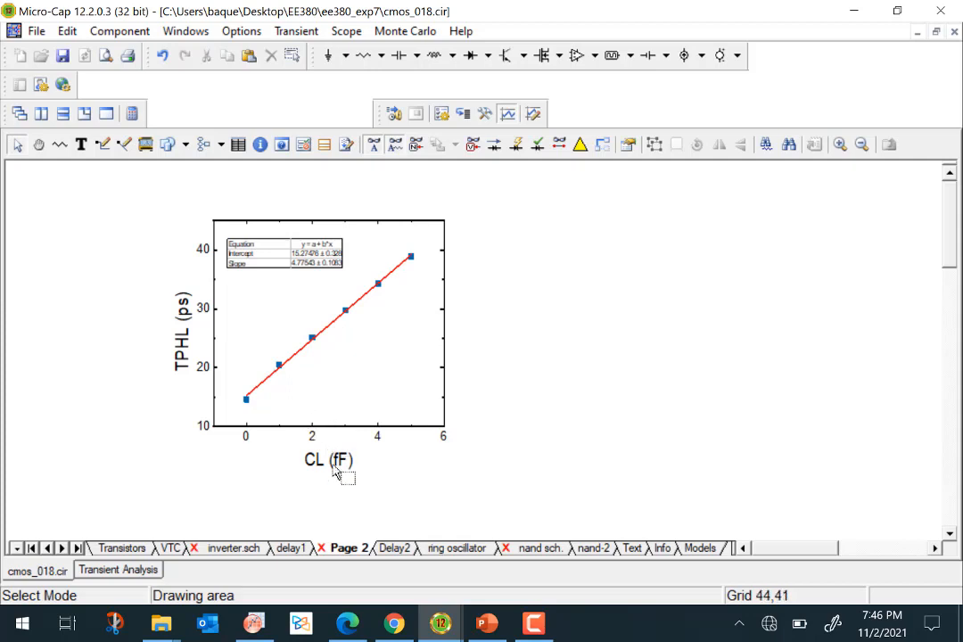
pyautogui.click(294, 547)
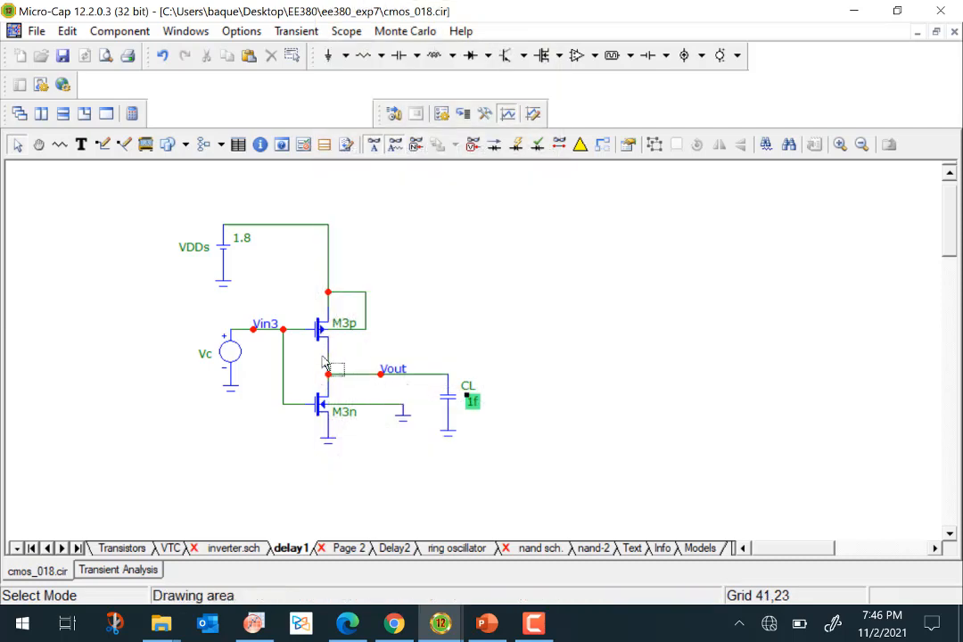
pyautogui.click(396, 547)
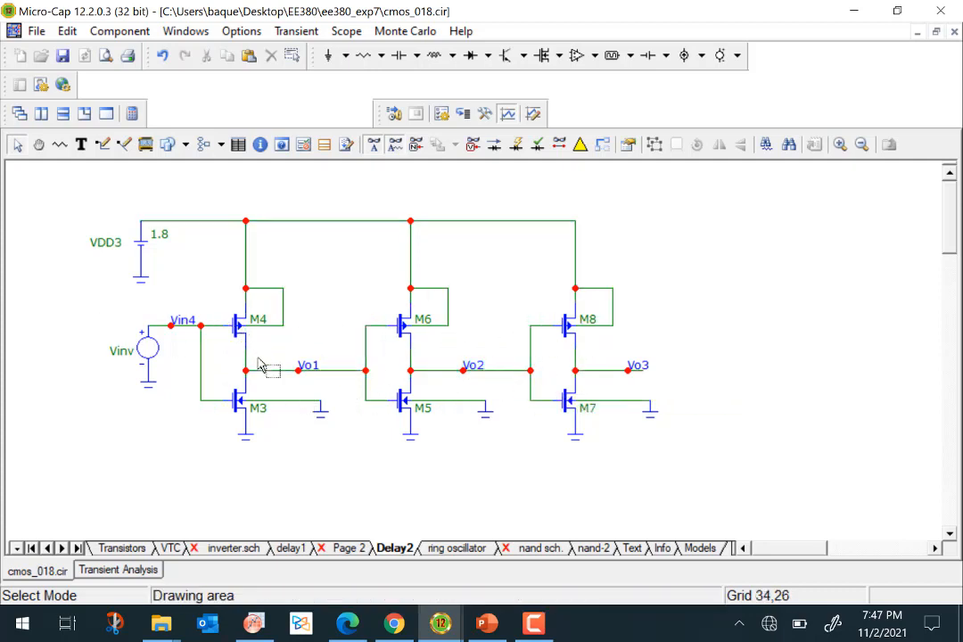
# Open the transient analysis limits and run the transient analysis.
pyautogui.moveTo(409, 346)
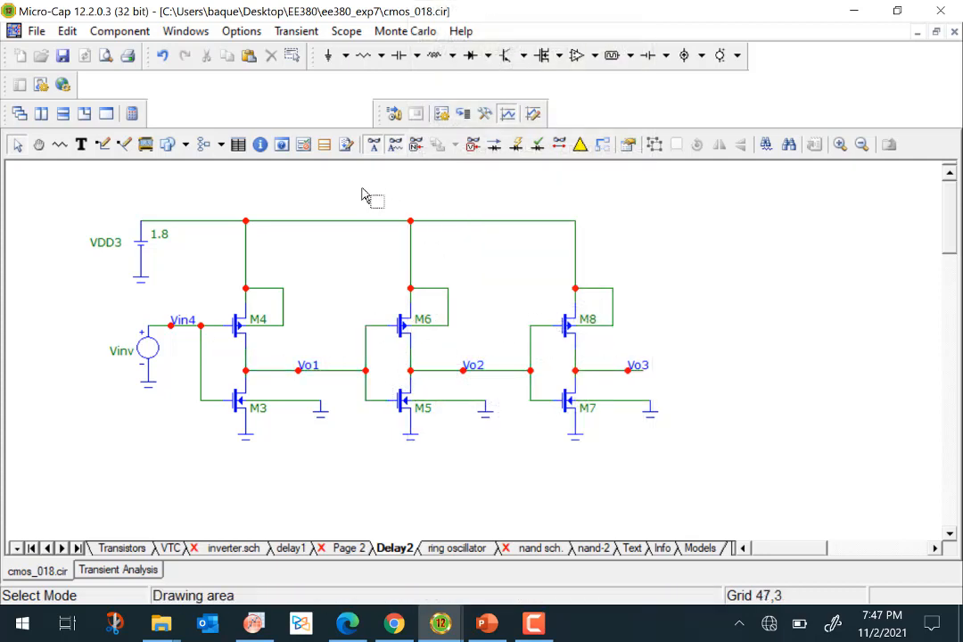
pyautogui.click(299, 32)
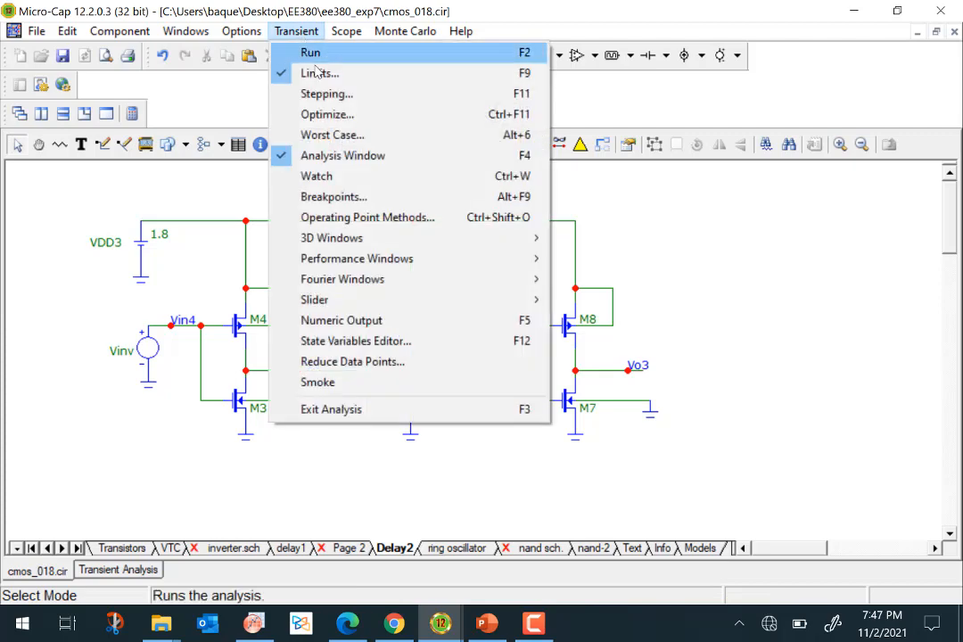
pyautogui.click(314, 73)
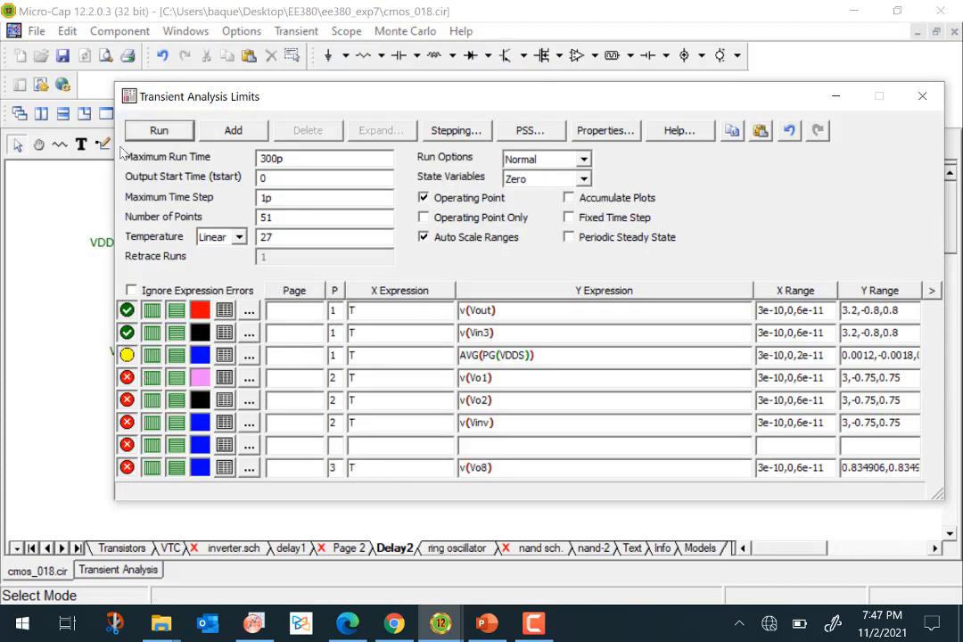
pyautogui.click(146, 130)
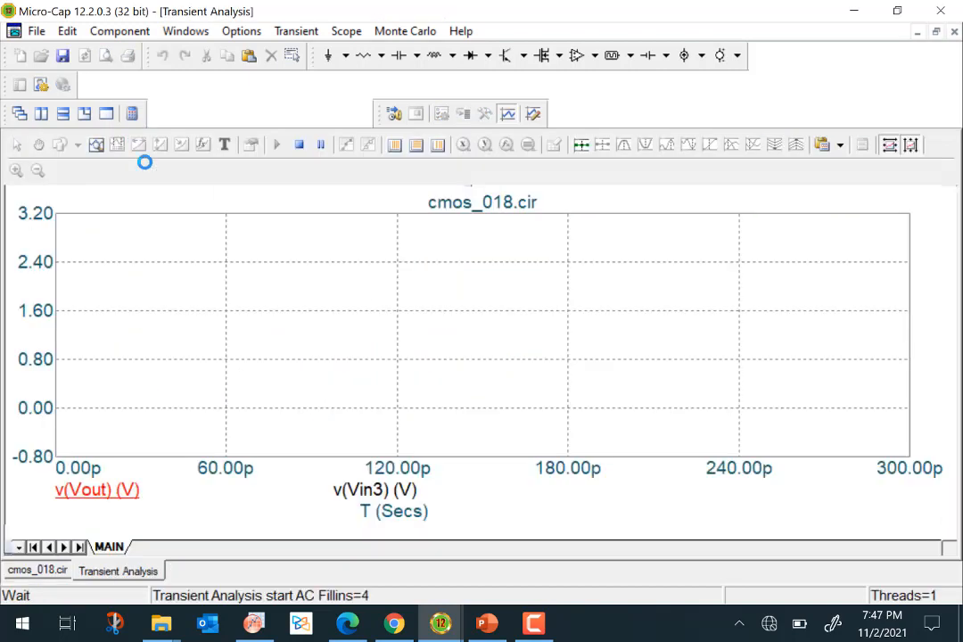
# Return to the delay1 inverter schematic page.
pyautogui.click(296, 31)
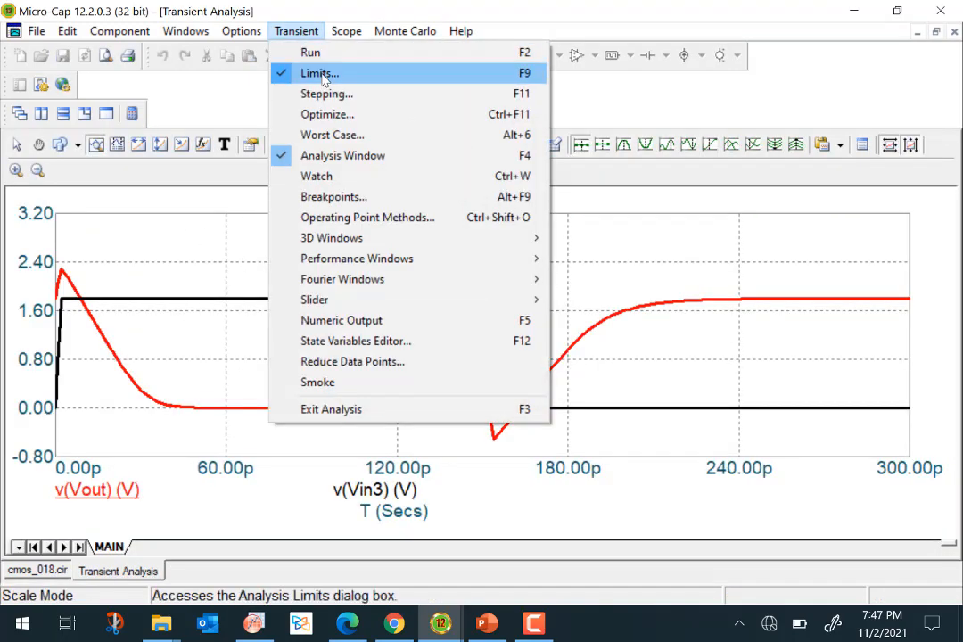
pyautogui.click(181, 410)
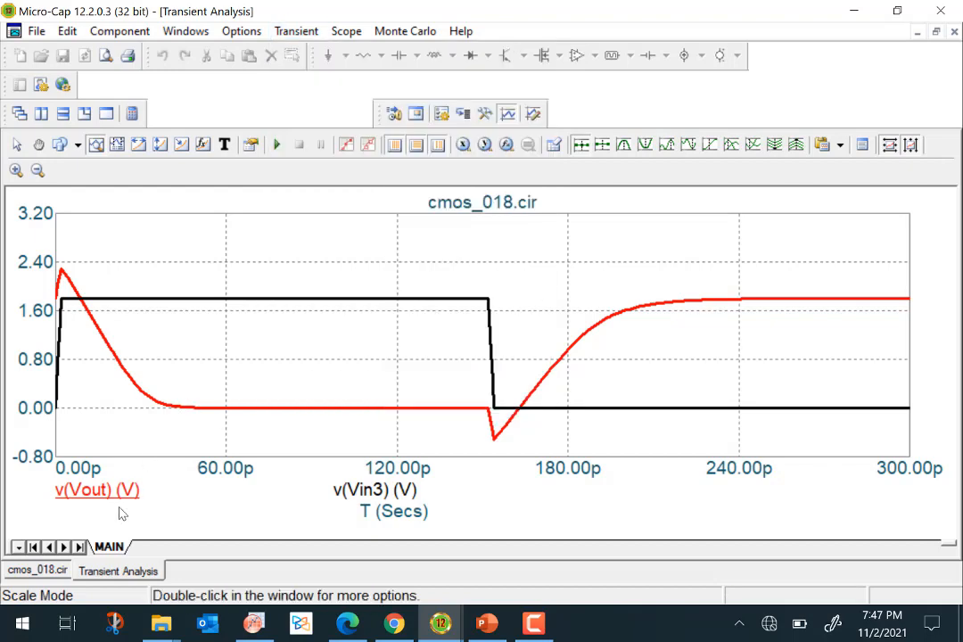
pyautogui.click(36, 570)
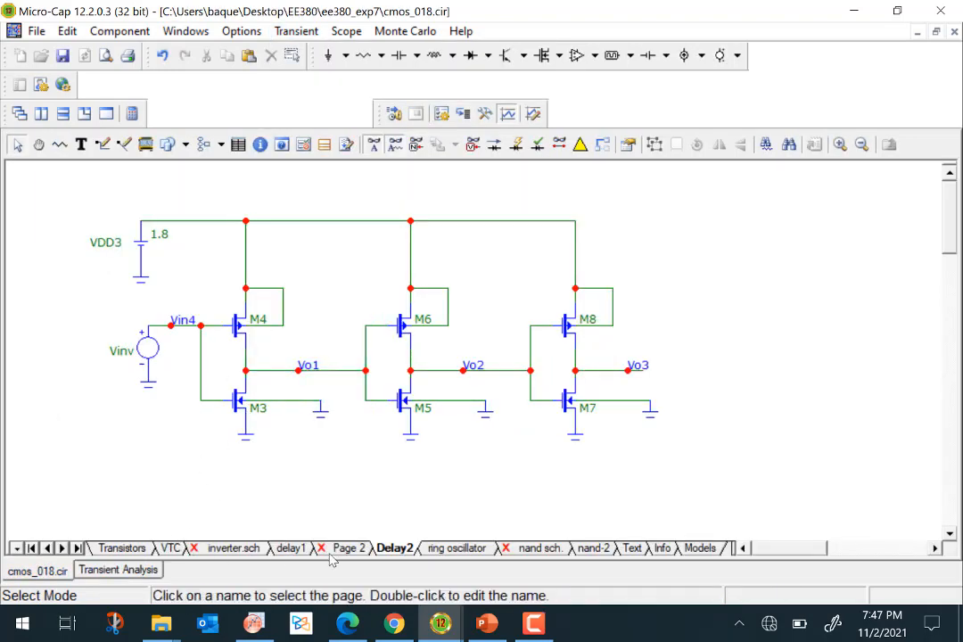
pyautogui.click(291, 548)
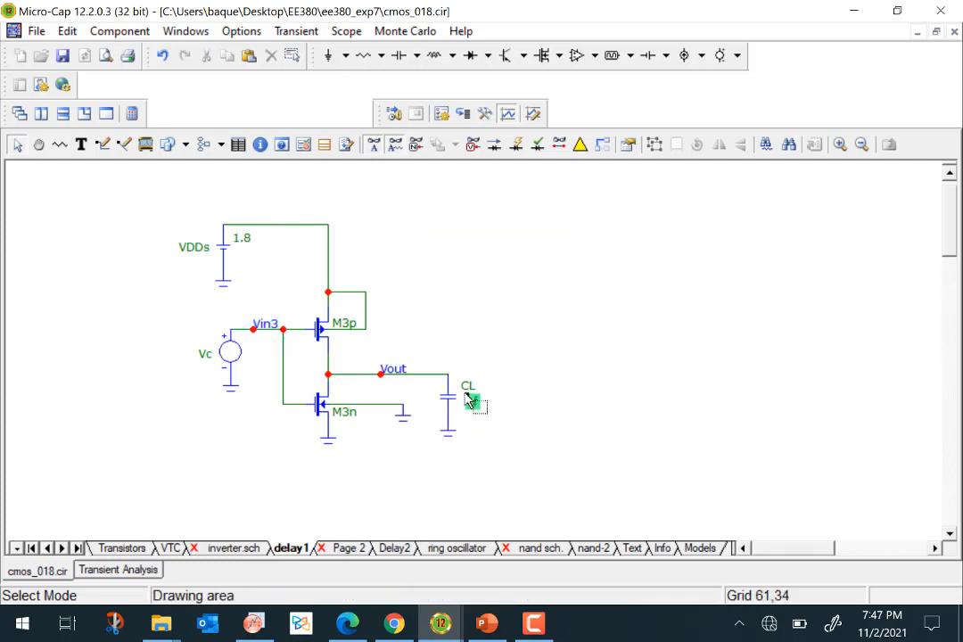
pyautogui.moveTo(278, 336)
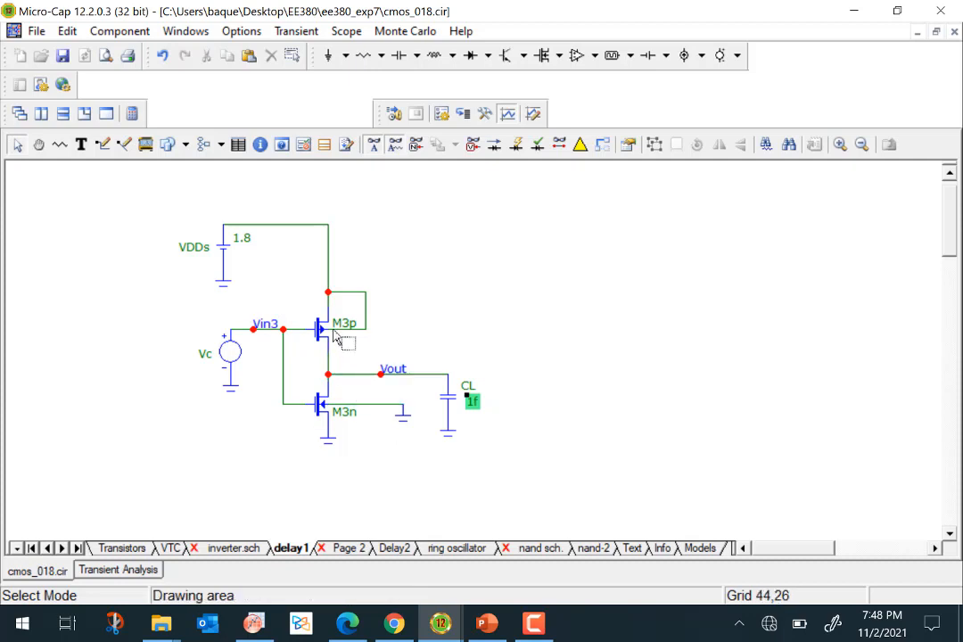
pyautogui.moveTo(332, 332)
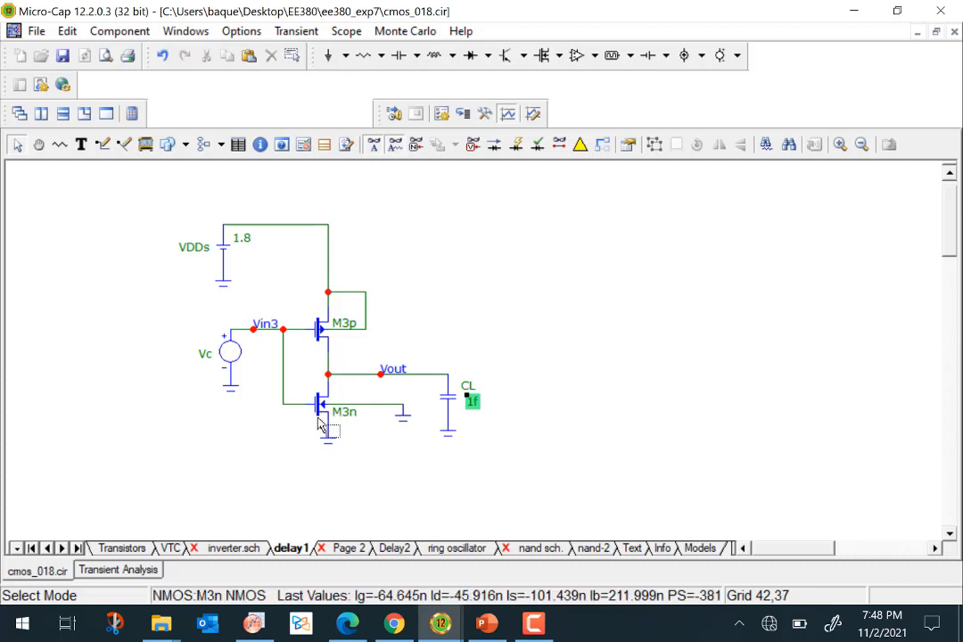
pyautogui.click(301, 34)
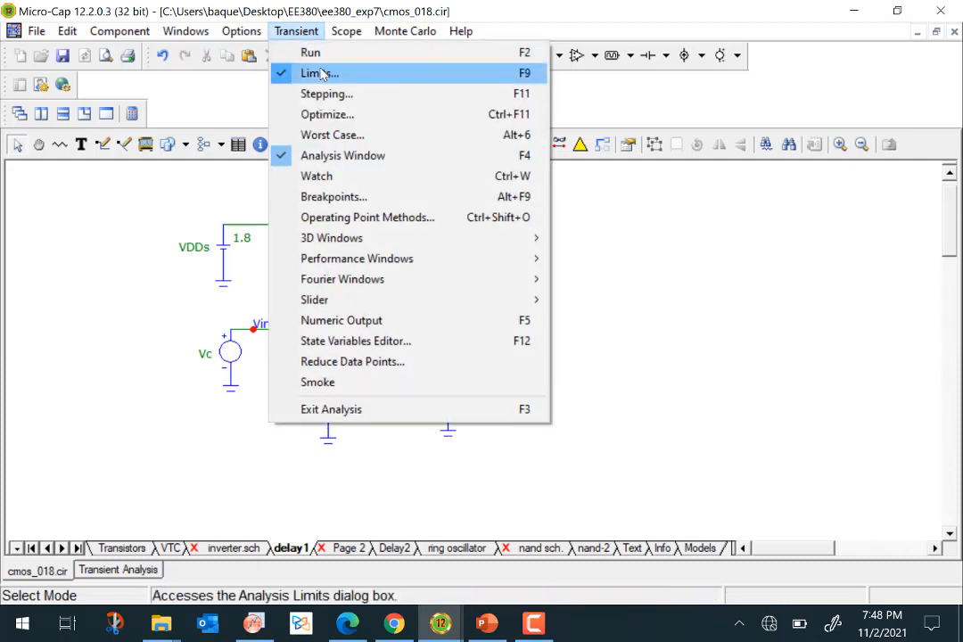
pyautogui.click(320, 74)
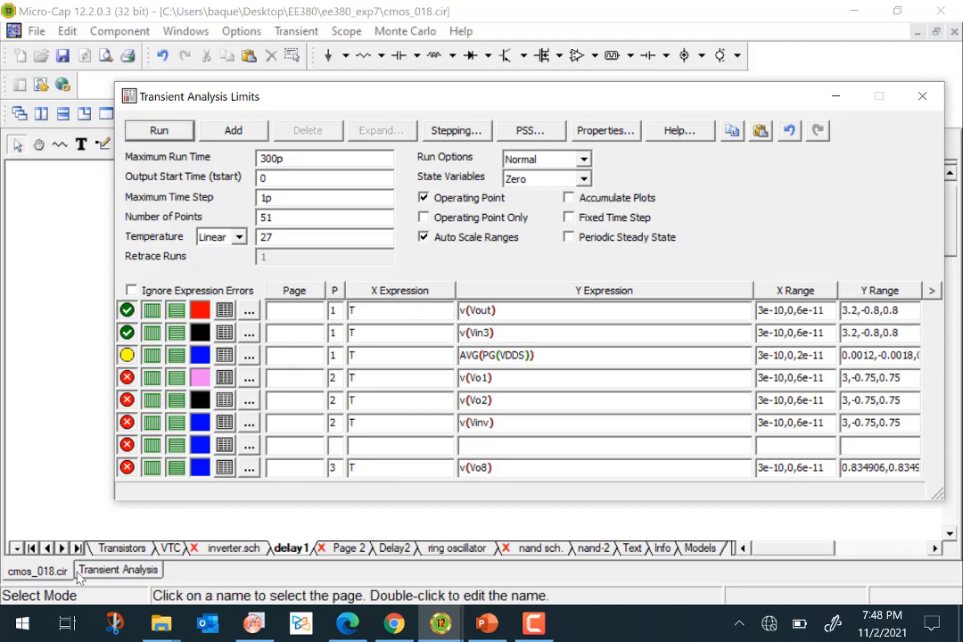
pyautogui.click(35, 571)
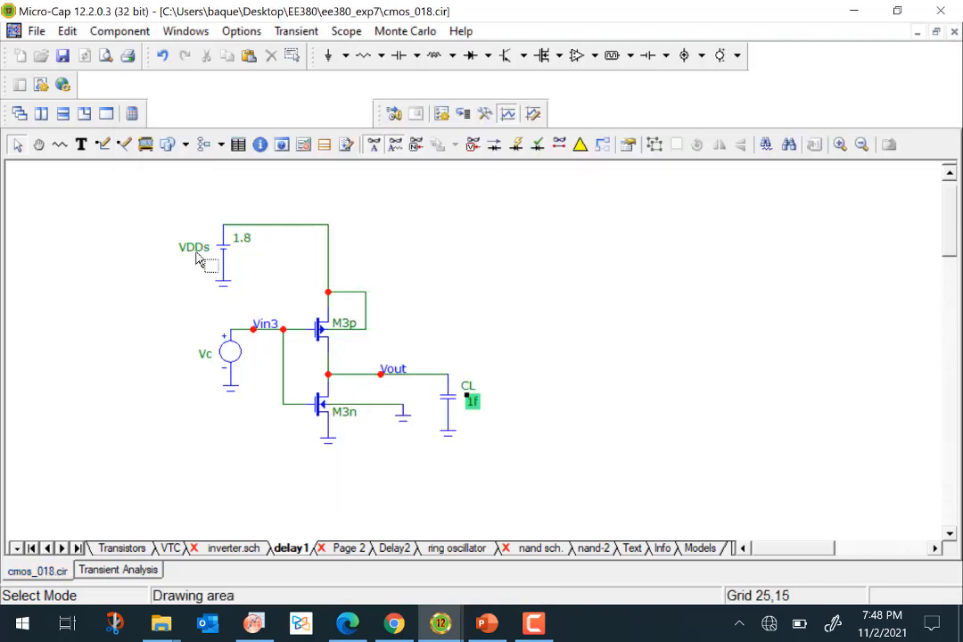
# Enable the AVG(PG(VDDS)) curve, assign it to plot group 2, and rerun the transient analysis.
pyautogui.click(118, 570)
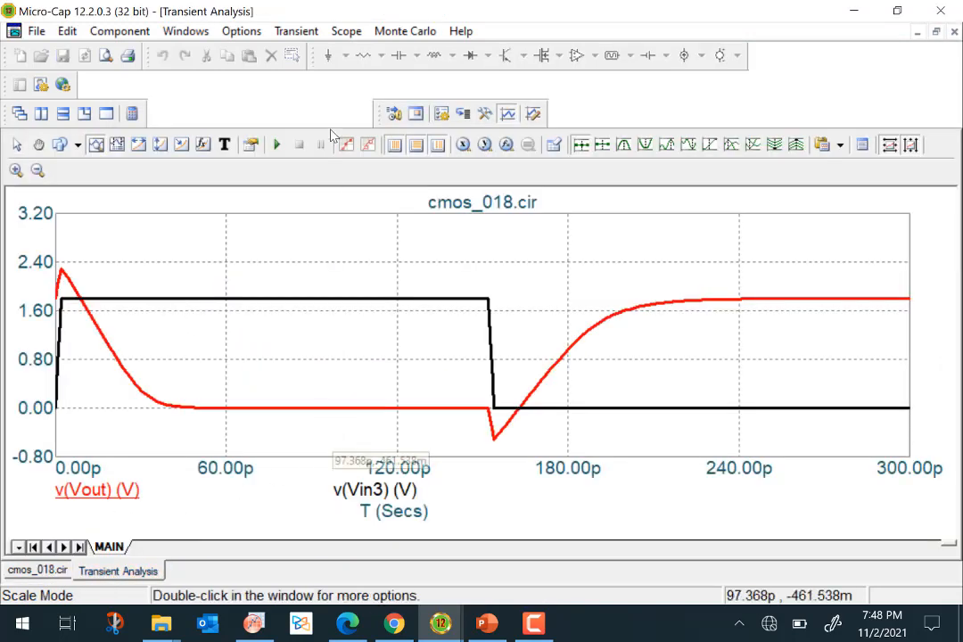
pyautogui.click(296, 31)
pyautogui.click(316, 75)
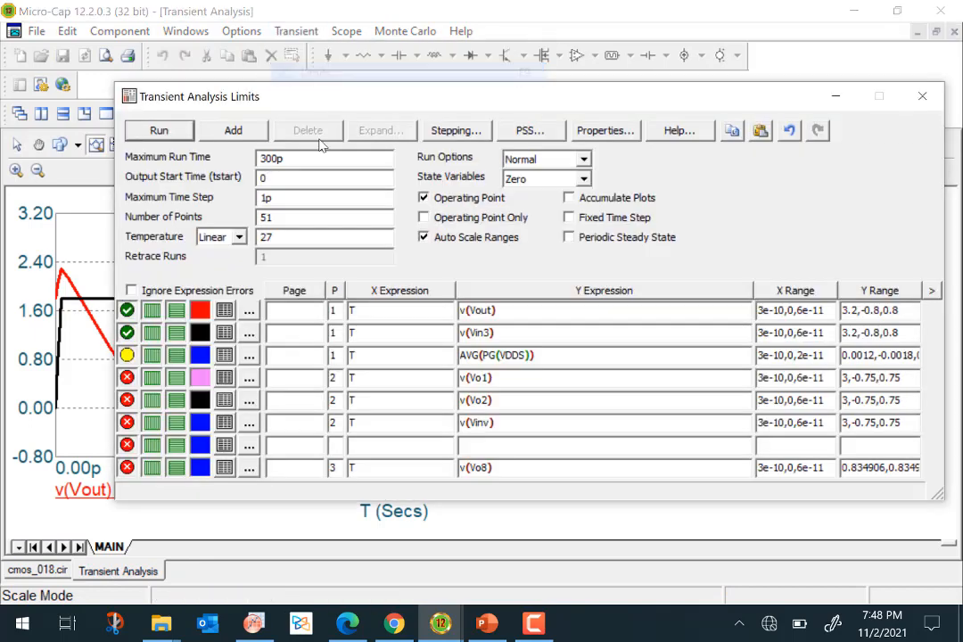
pyautogui.click(128, 355)
pyautogui.click(334, 357)
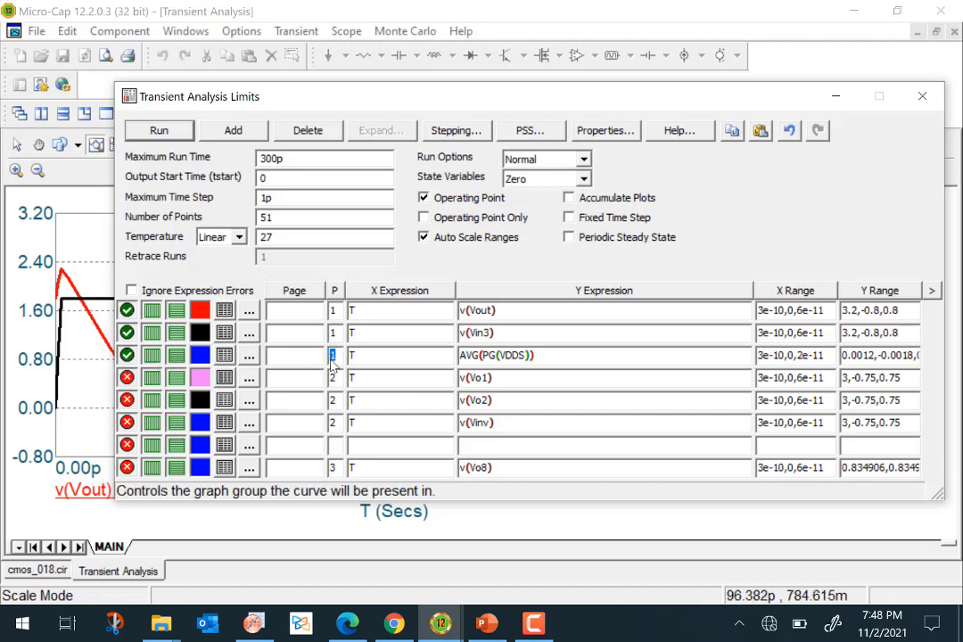
pyautogui.write('2')
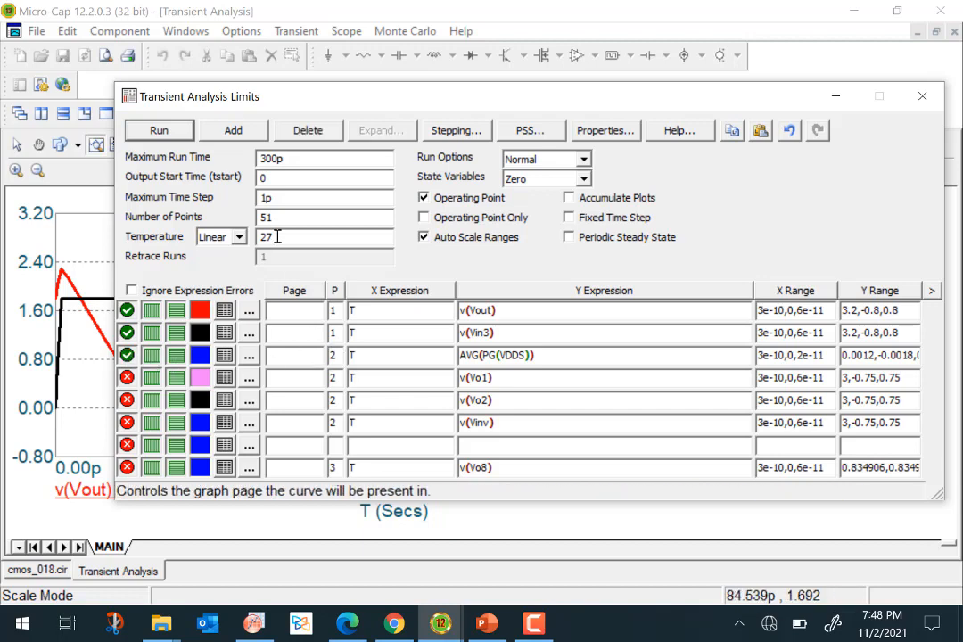
pyautogui.click(158, 131)
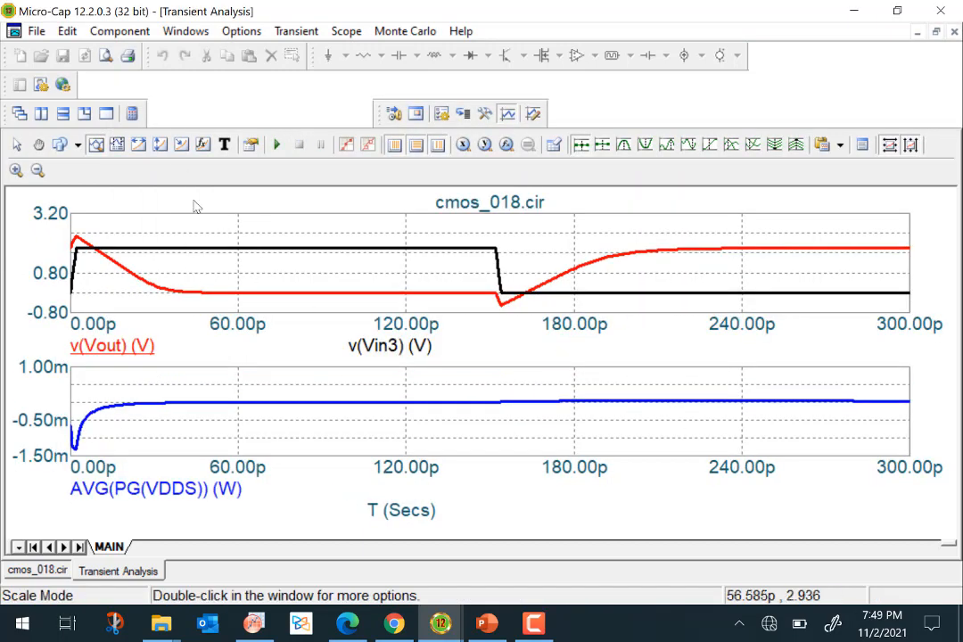
# Place the cursors on the AVG(PG(VDDS)) curve at about 17 ps and about 298 ps.
pyautogui.click(117, 145)
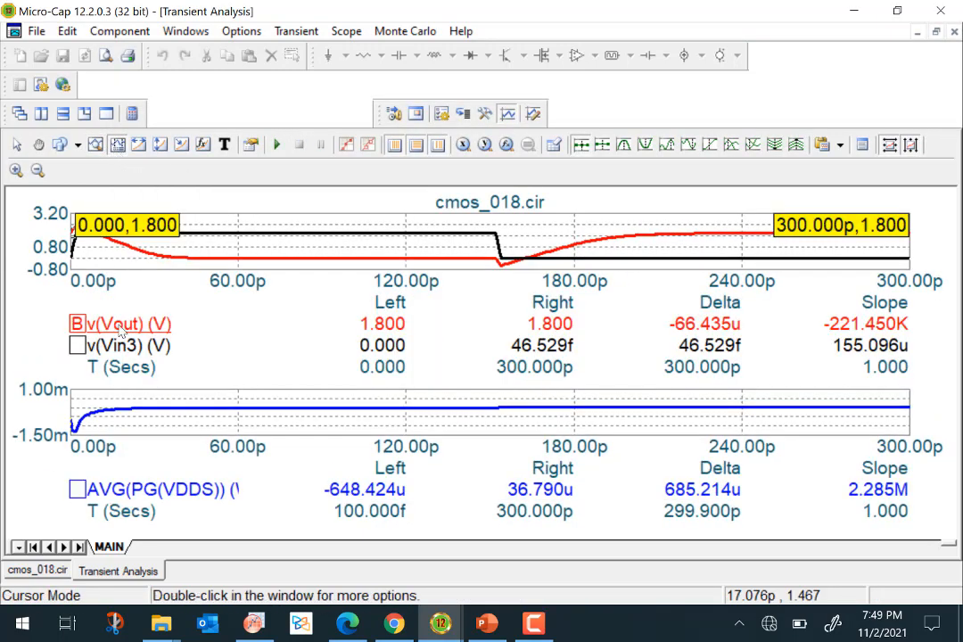
pyautogui.moveTo(94, 419); pyautogui.dragTo(258, 407)
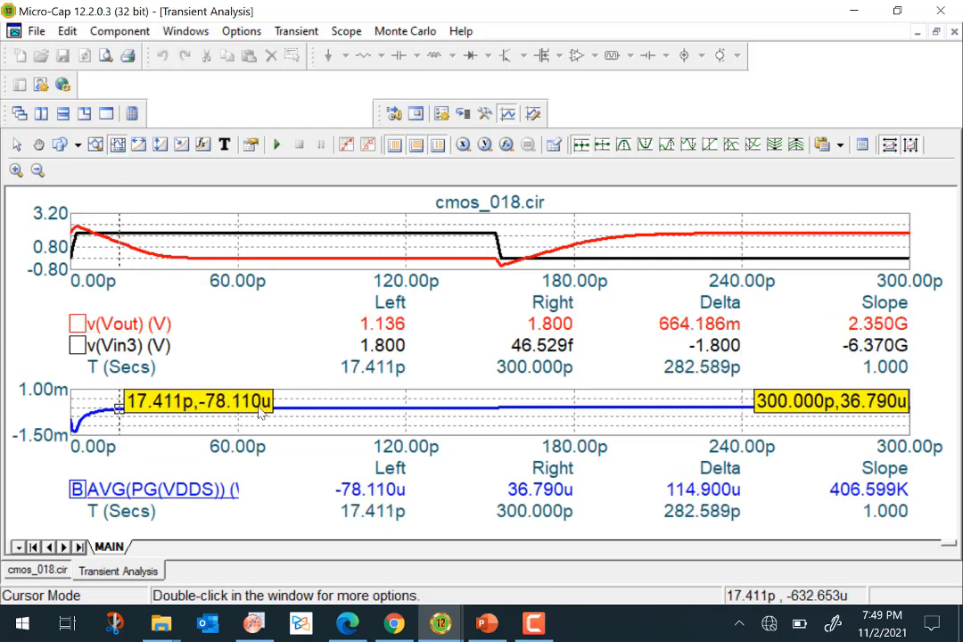
pyautogui.moveTo(881, 406); pyautogui.dragTo(914, 407)
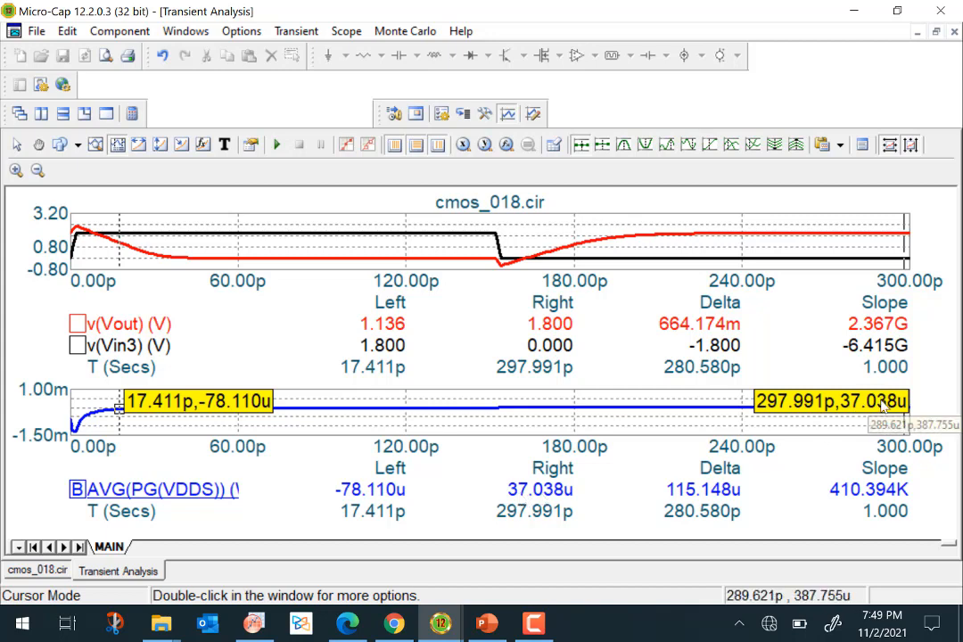
# Rerun the transient analysis from the analysis limits dialog.
pyautogui.click(296, 30)
pyautogui.click(319, 73)
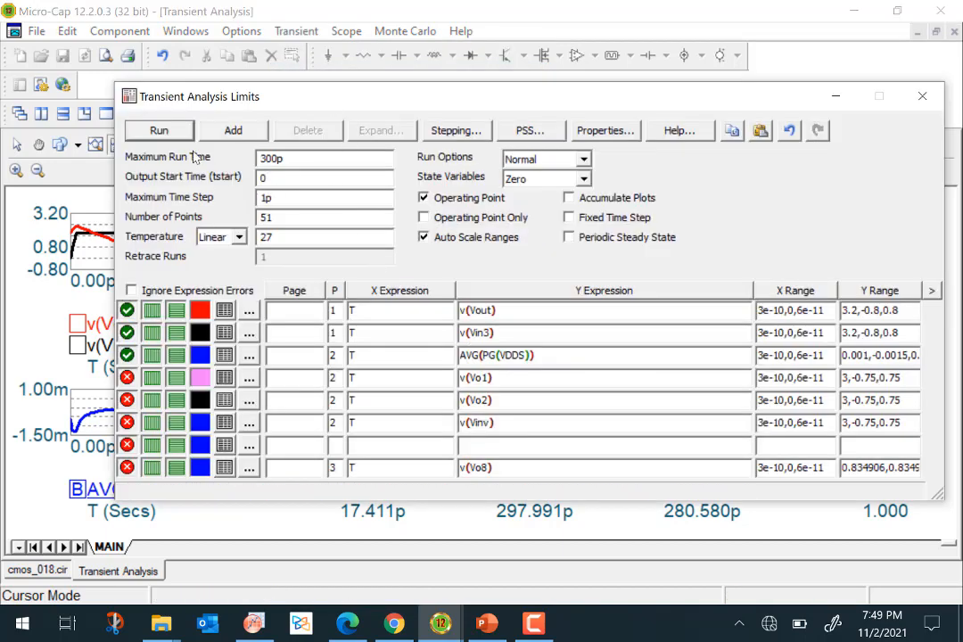
pyautogui.click(159, 130)
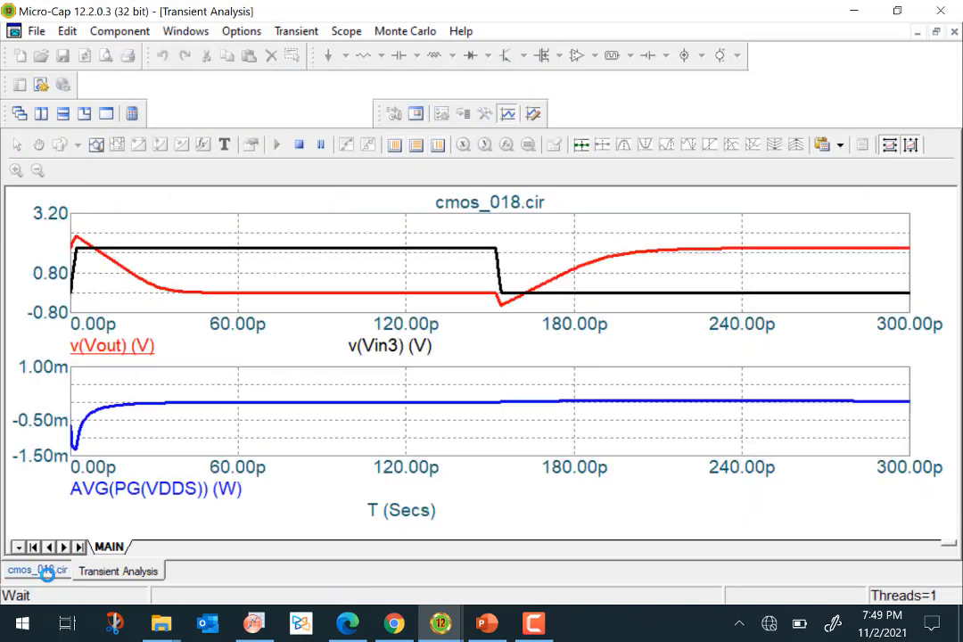
# Set the load capacitor CL's value to 2f and return to the transient analysis.
pyautogui.click(52, 569)
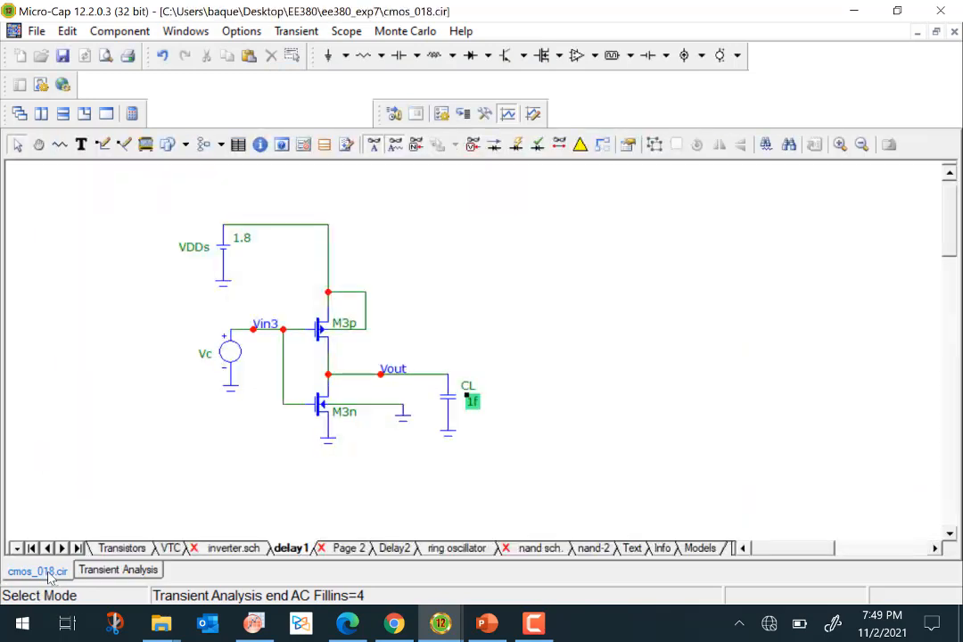
pyautogui.doubleClick(472, 403)
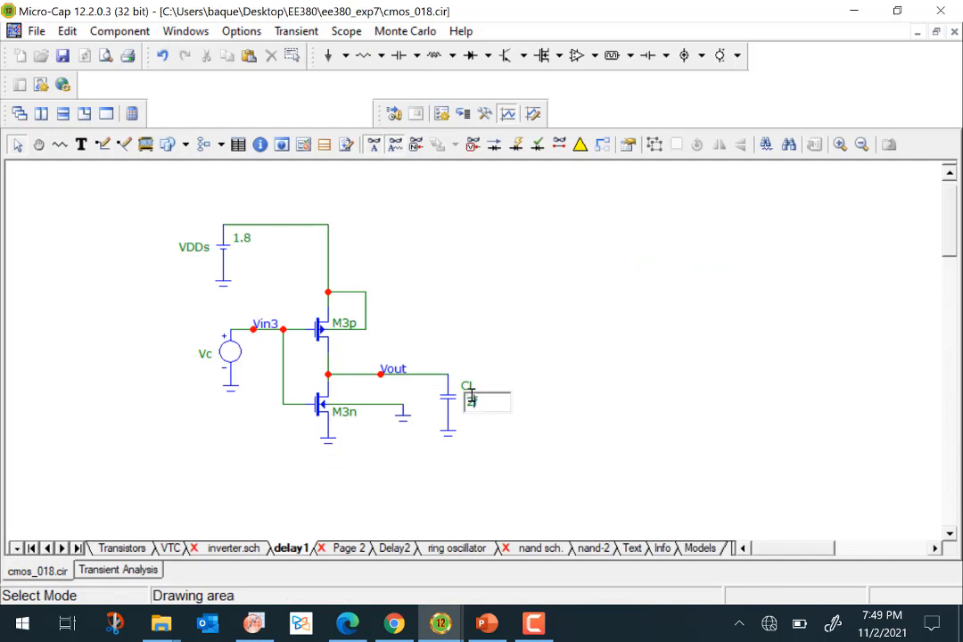
pyautogui.write('2f')
pyautogui.press('Return')
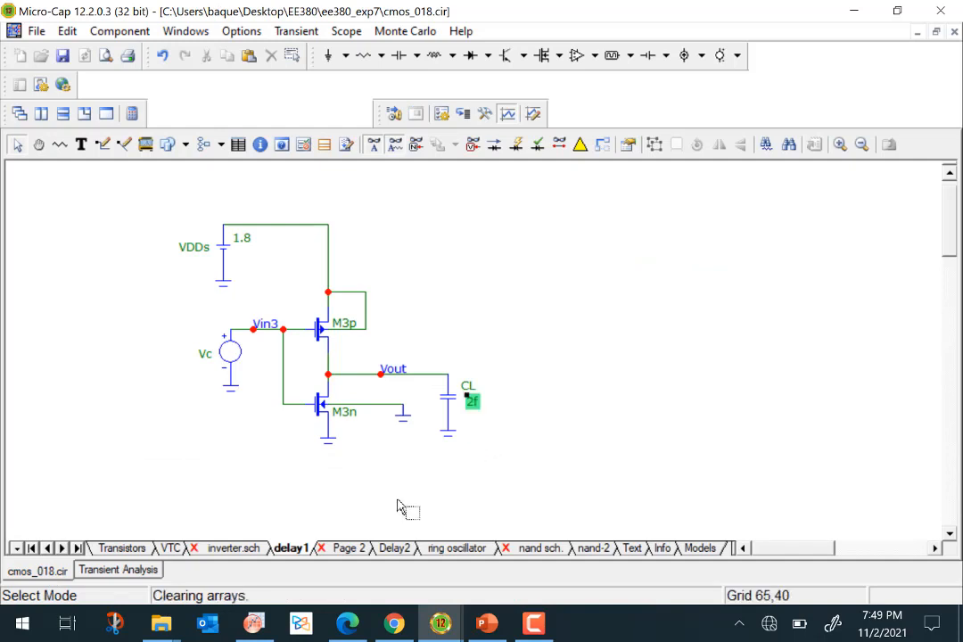
pyautogui.click(140, 578)
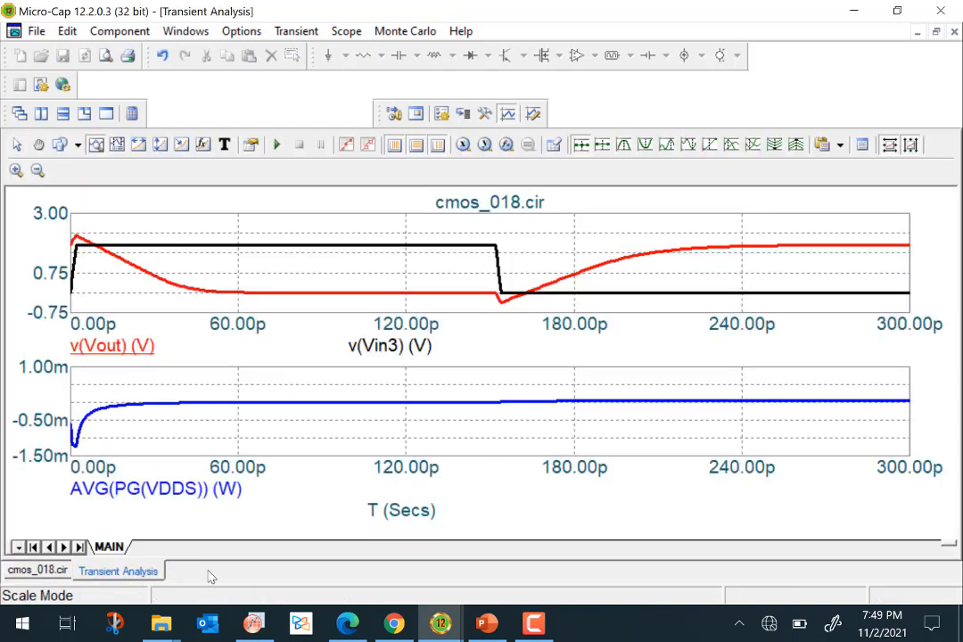
# Switch to cursor mode and place the left cursor on the AVG(PG(VDDS)) curve at about 32 ps.
pyautogui.click(117, 146)
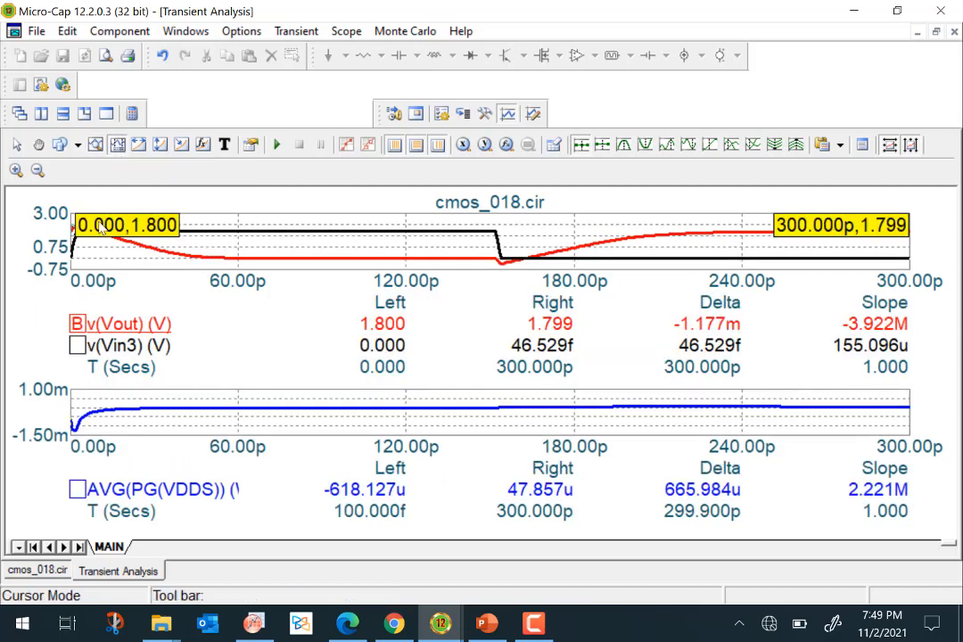
pyautogui.click(161, 418)
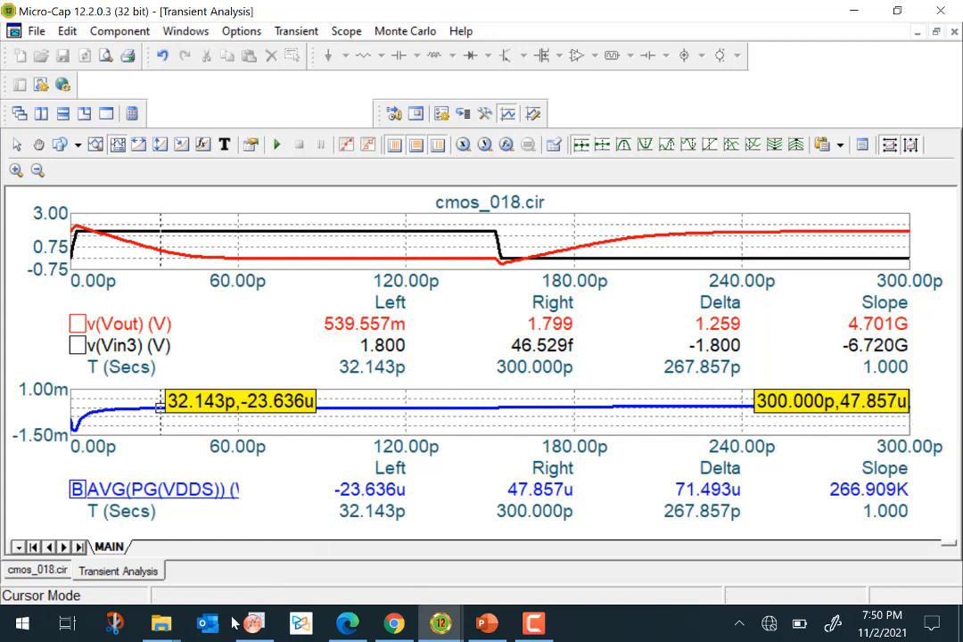
# Exit the transient analysis and return to the schematic editor.
pyautogui.click(38, 571)
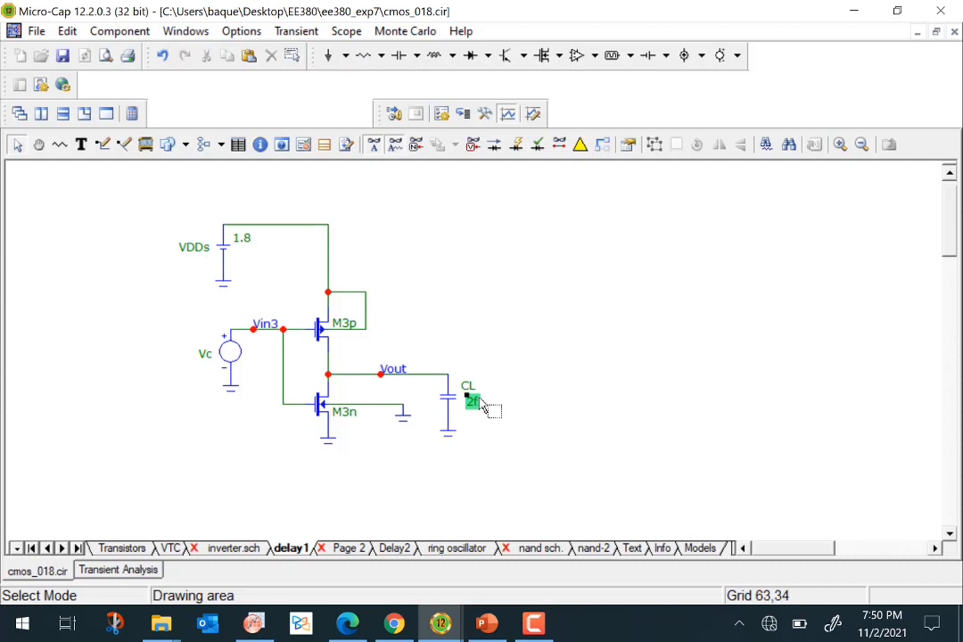
pyautogui.moveTo(229, 362)
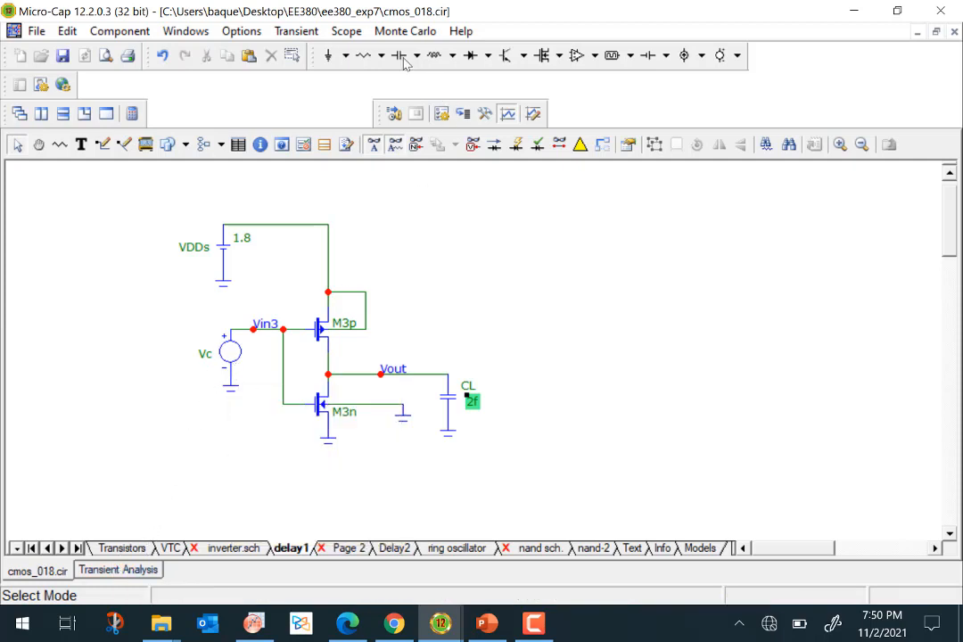
pyautogui.click(296, 30)
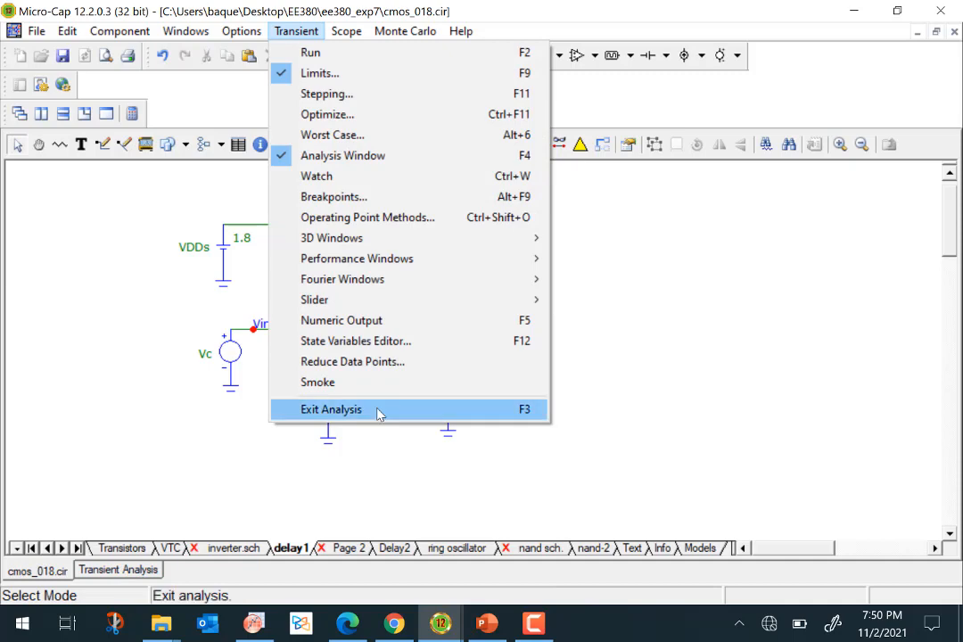
pyautogui.click(378, 409)
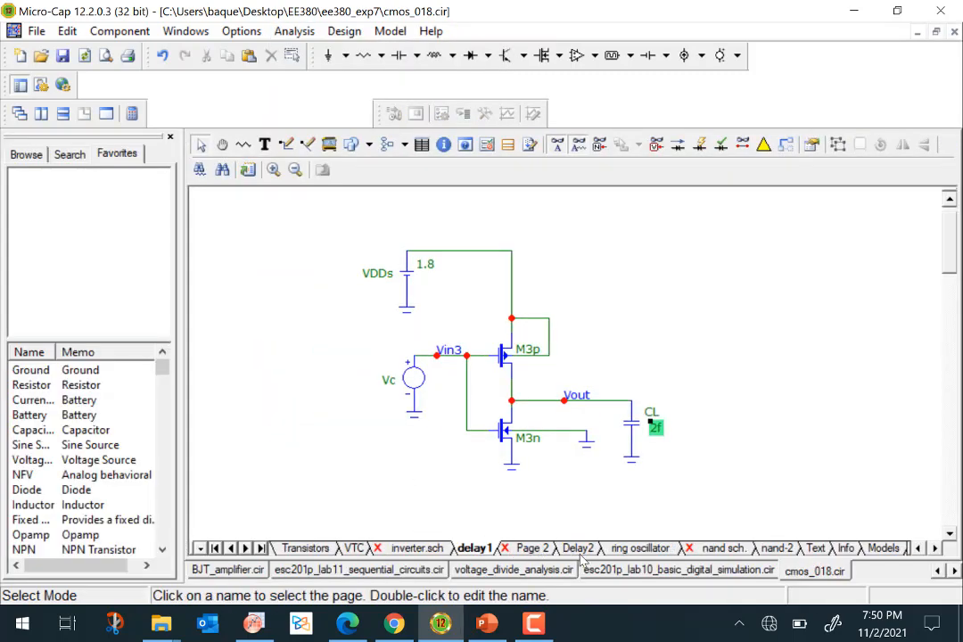
# Open the Delay2 inverter-chain page and run its transient analysis.
pyautogui.click(577, 548)
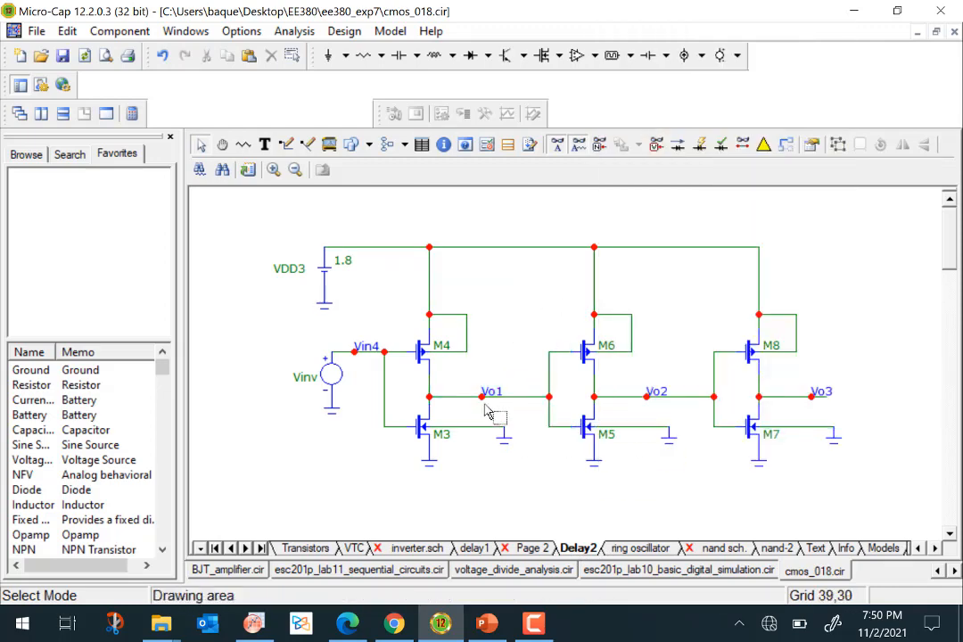
pyautogui.click(295, 32)
pyautogui.click(308, 55)
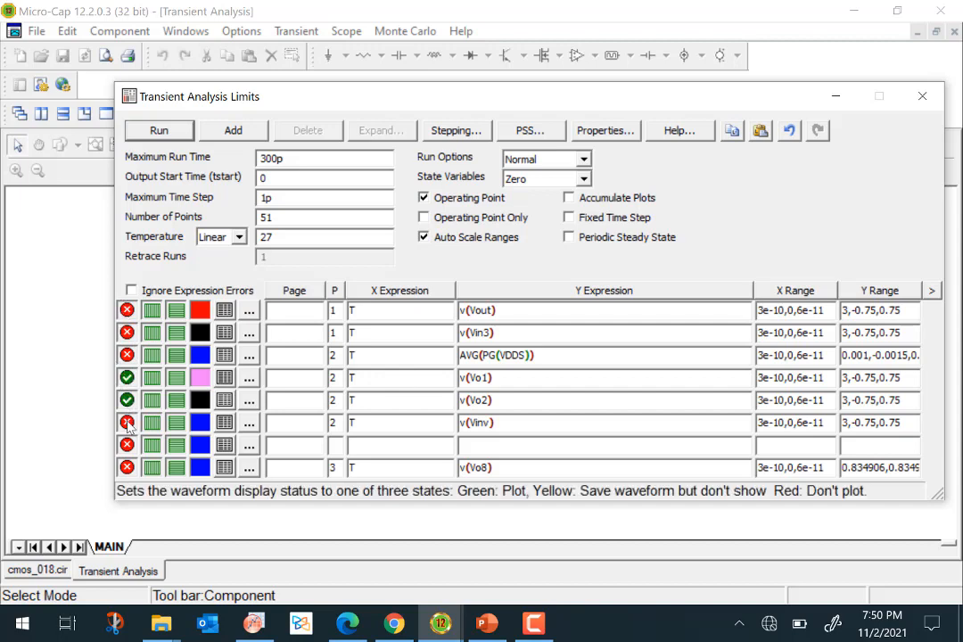
pyautogui.click(172, 132)
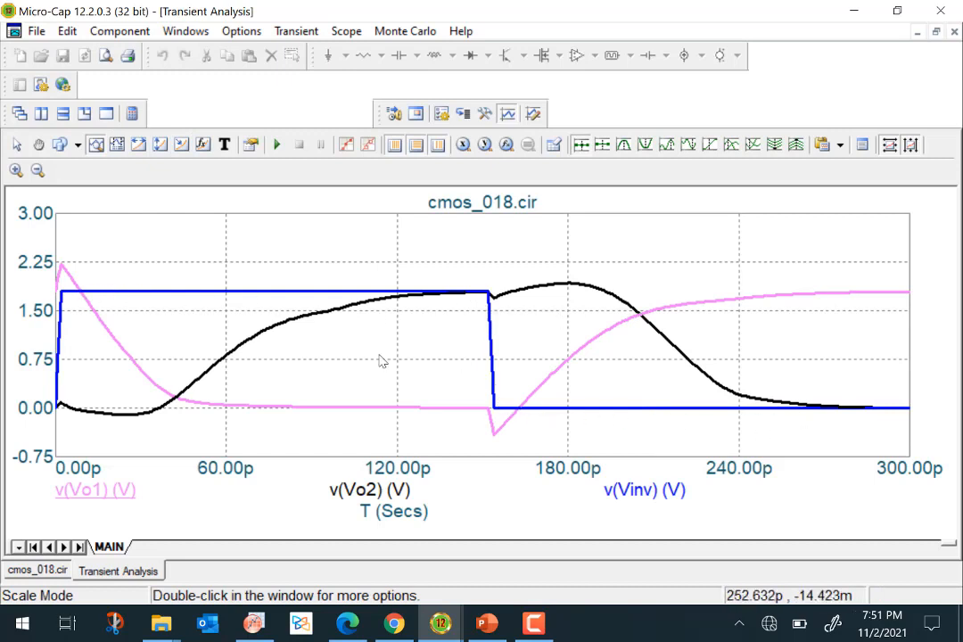
# Examine the v(Vo1), v(Vo2) and v(Vinv) waveforms of the inverter chain over 300 ps.
pyautogui.click(59, 569)
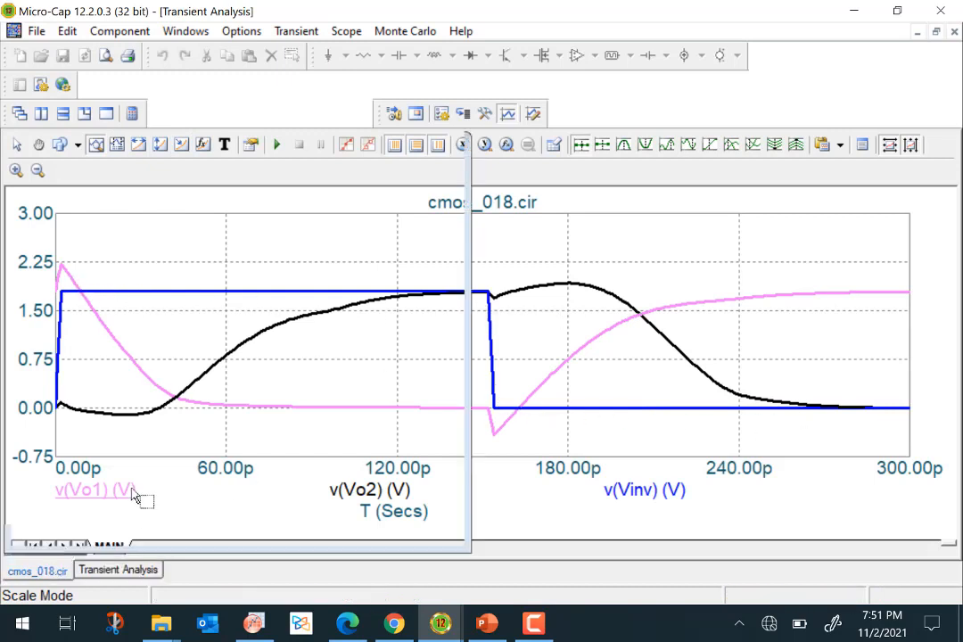
pyautogui.click(121, 570)
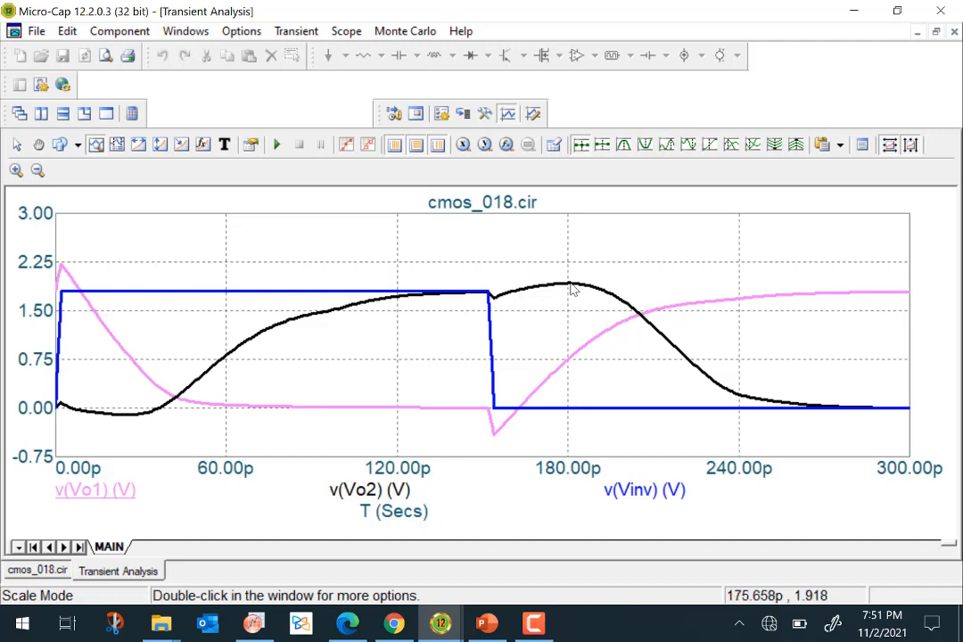
pyautogui.moveTo(786, 404)
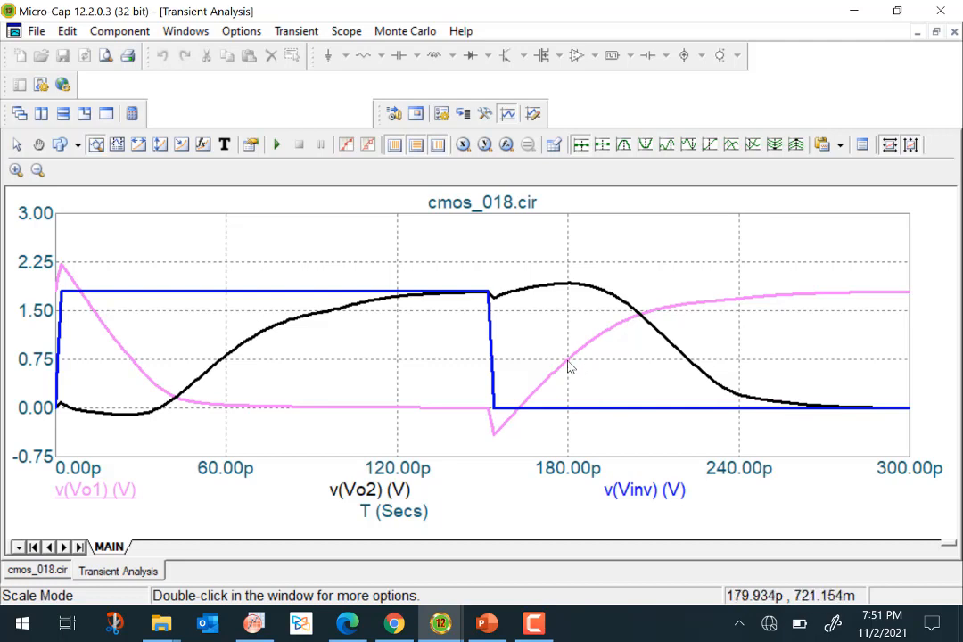
pyautogui.moveTo(569, 366)
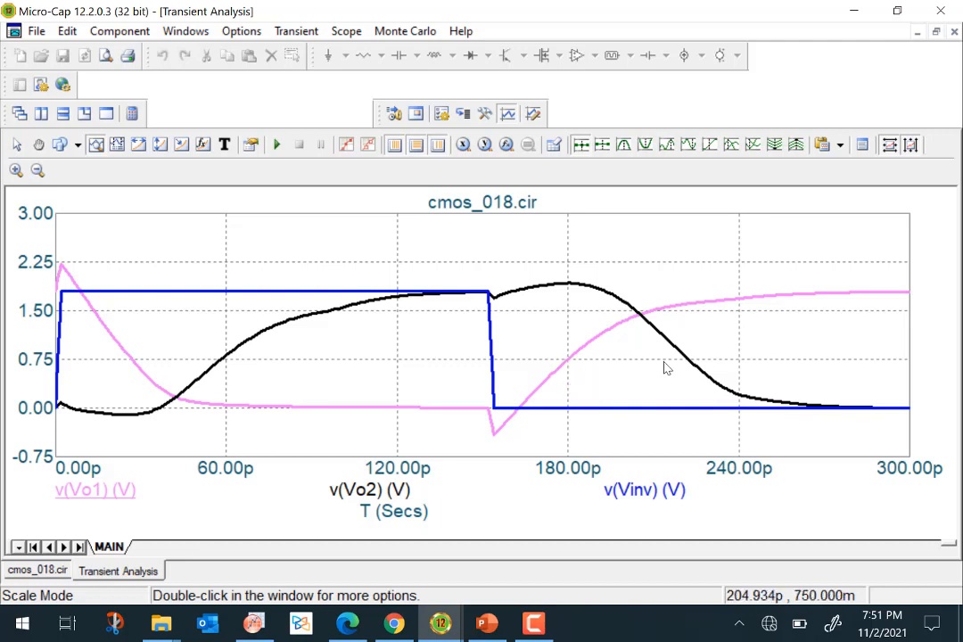
pyautogui.moveTo(680, 364)
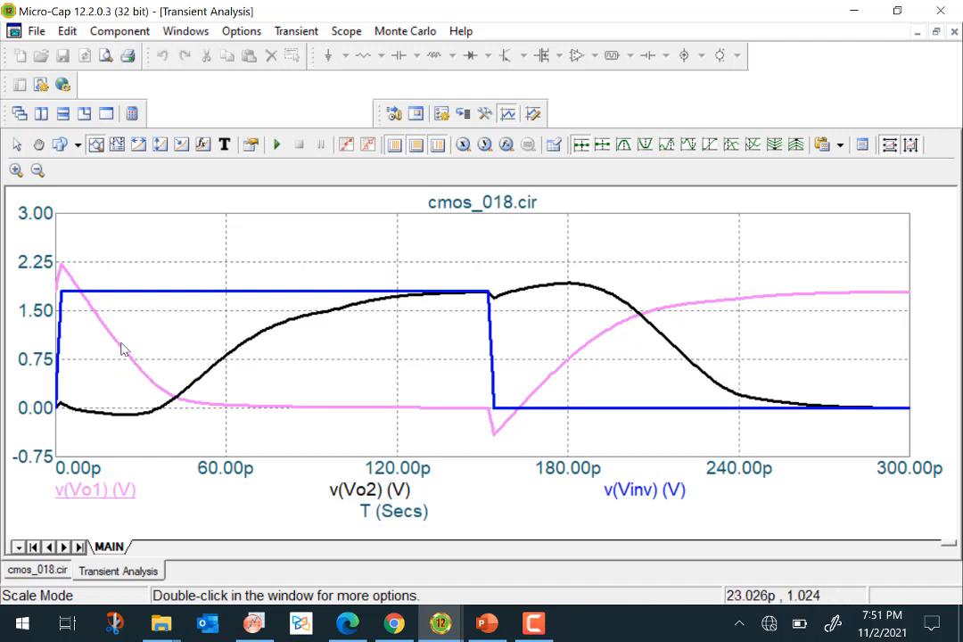
pyautogui.moveTo(230, 350)
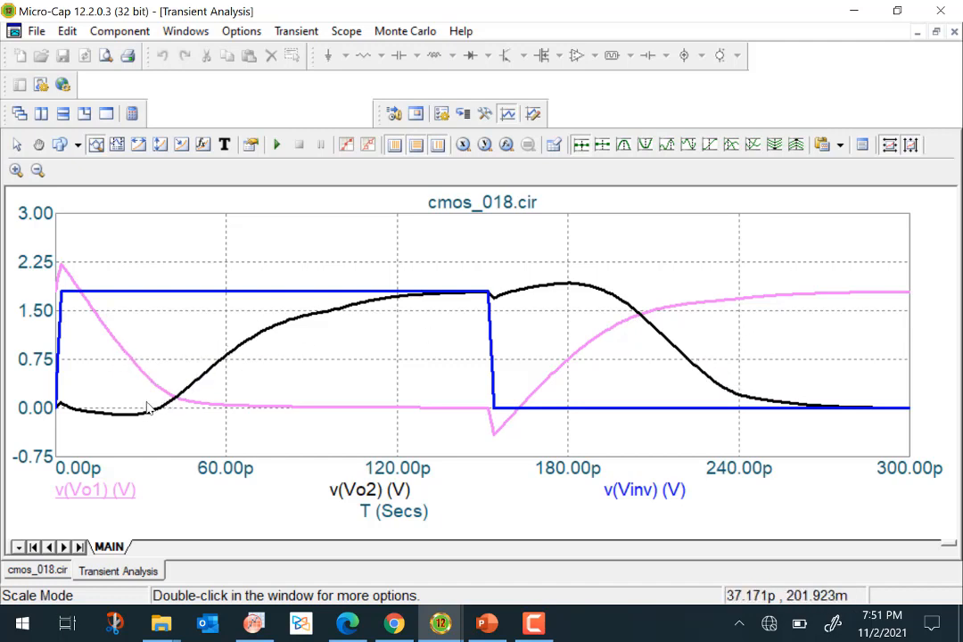
pyautogui.moveTo(288, 333)
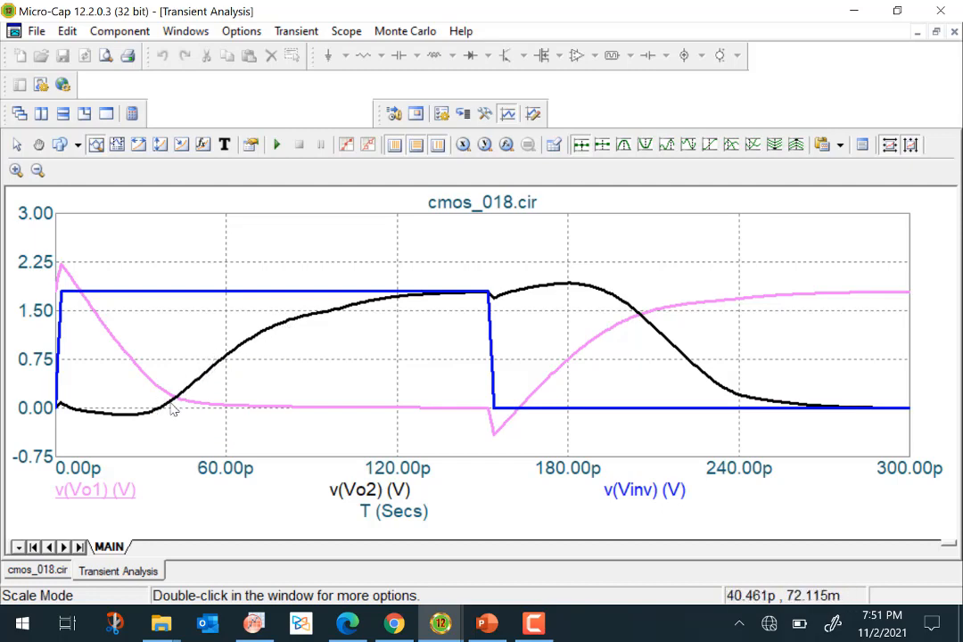
# Open the ring oscillator page and run its transient analysis plotting v(Vo8).
pyautogui.click(38, 571)
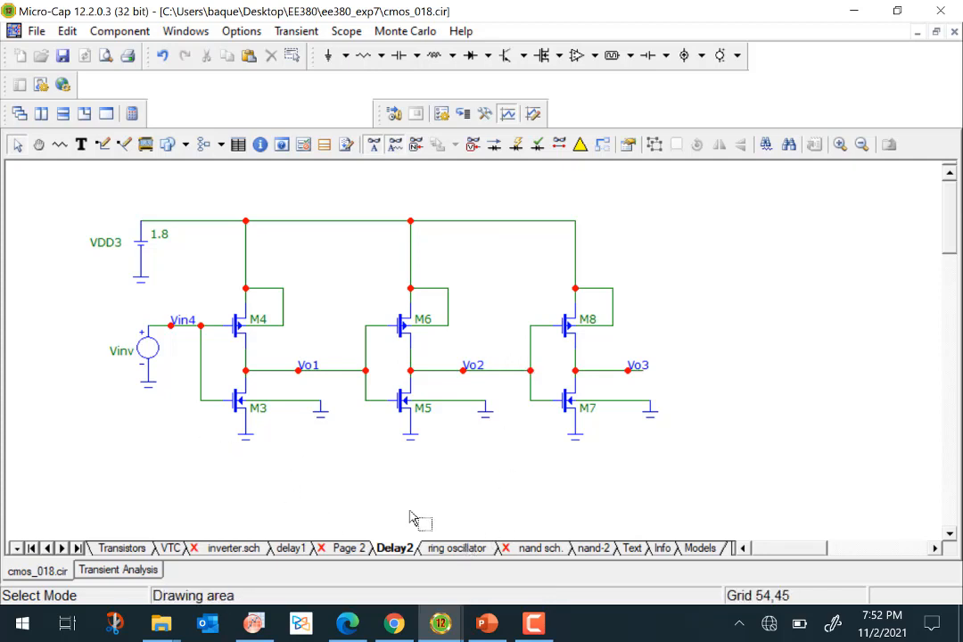
pyautogui.click(457, 547)
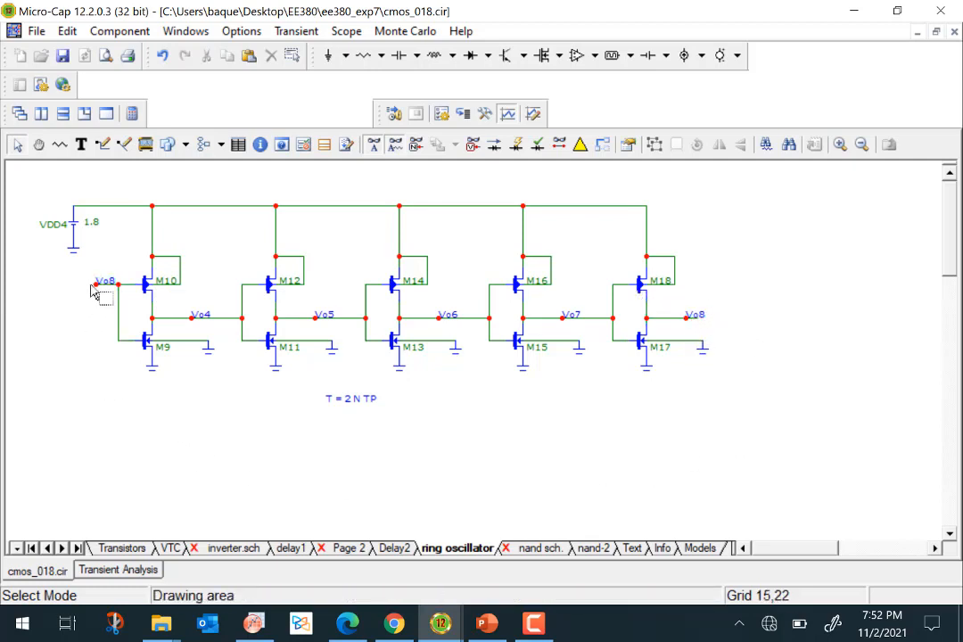
pyautogui.moveTo(101, 290)
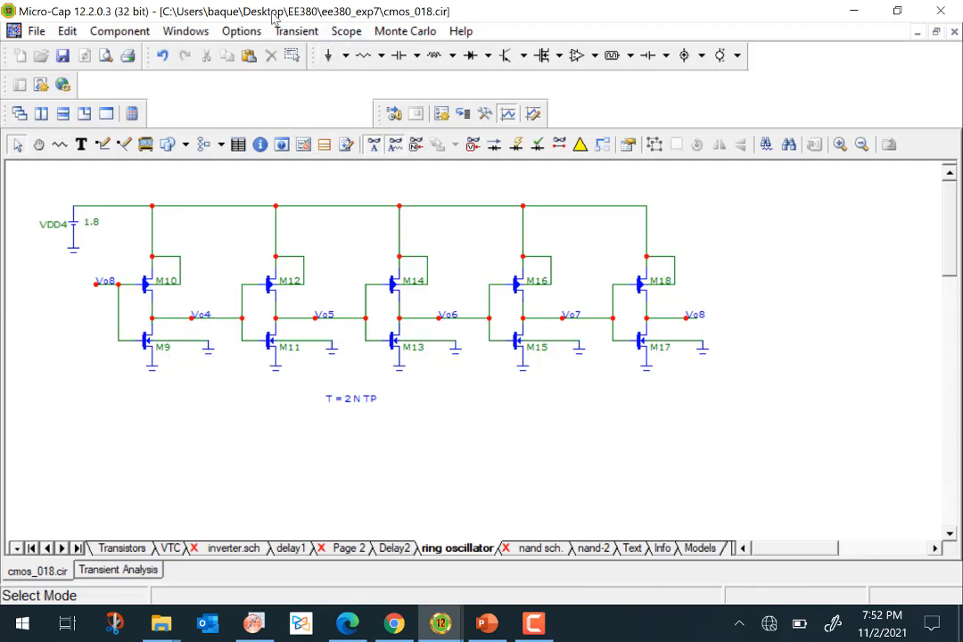
pyautogui.click(297, 30)
pyautogui.click(319, 72)
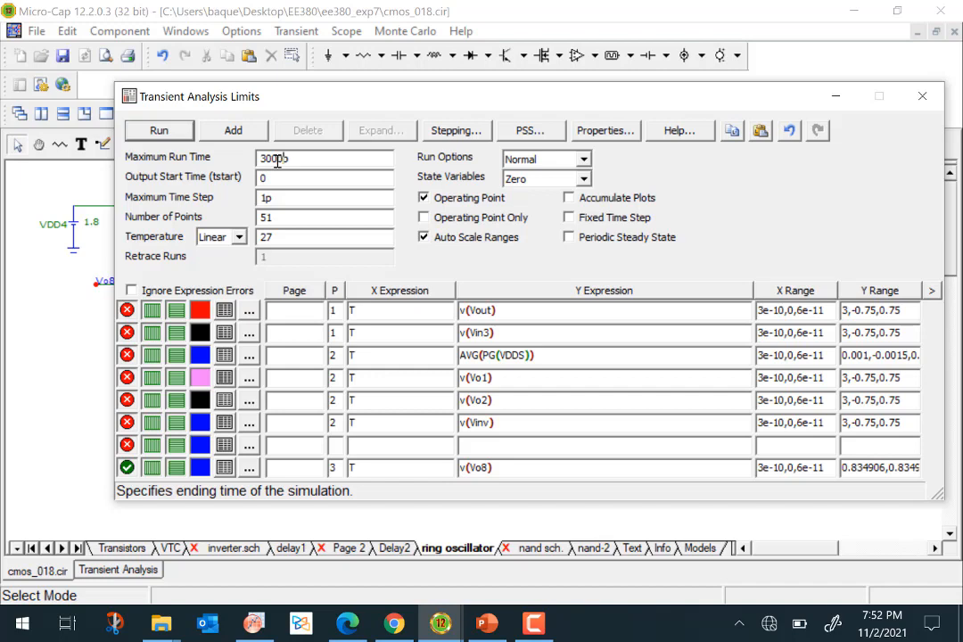
pyautogui.click(184, 134)
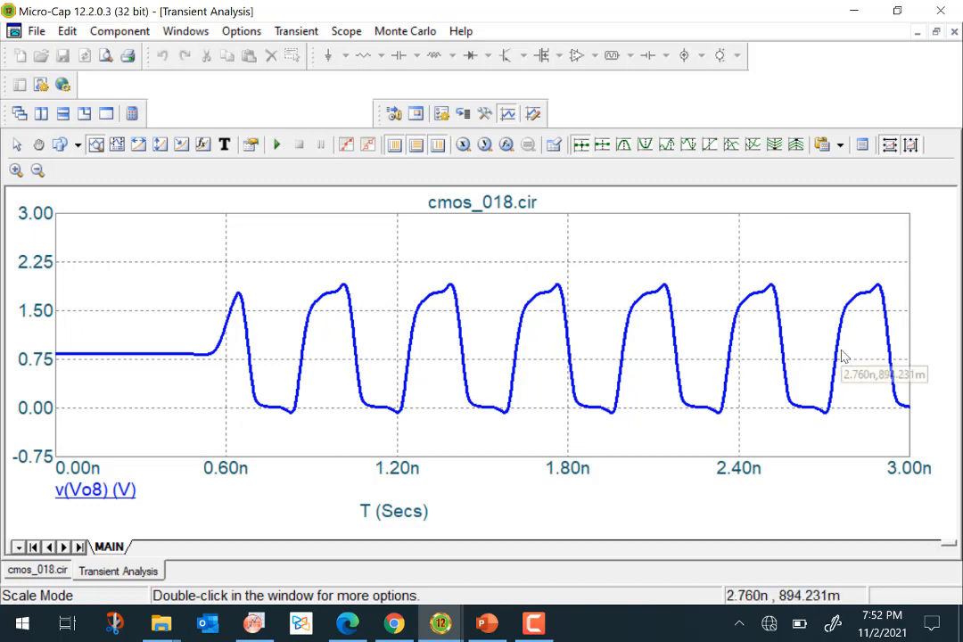
# Compare the ring oscillator schematic and its T = 2 N TP note with the v(Vo8) waveform.
pyautogui.click(37, 570)
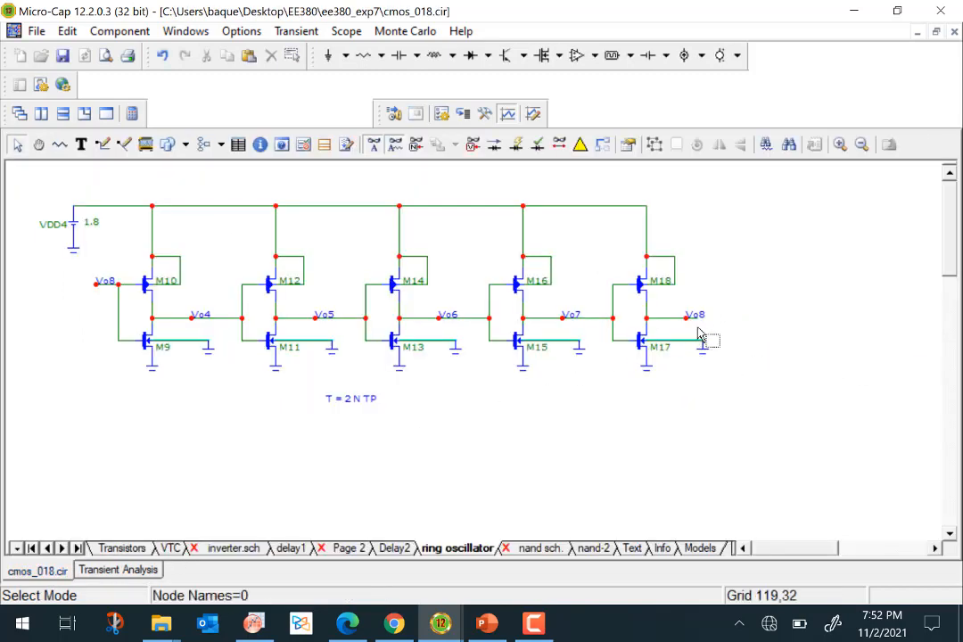
pyautogui.moveTo(691, 323)
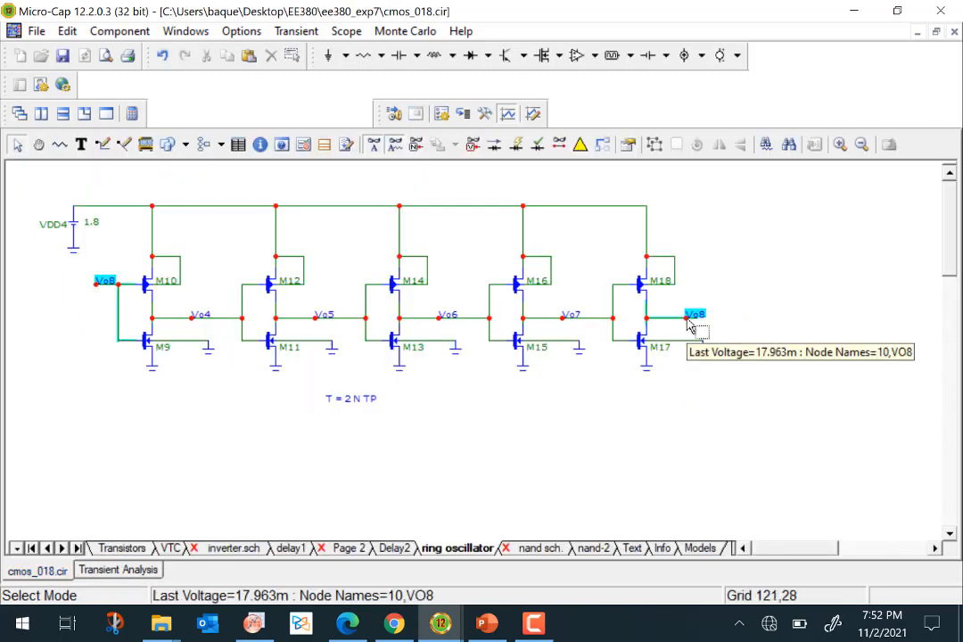
pyautogui.click(153, 572)
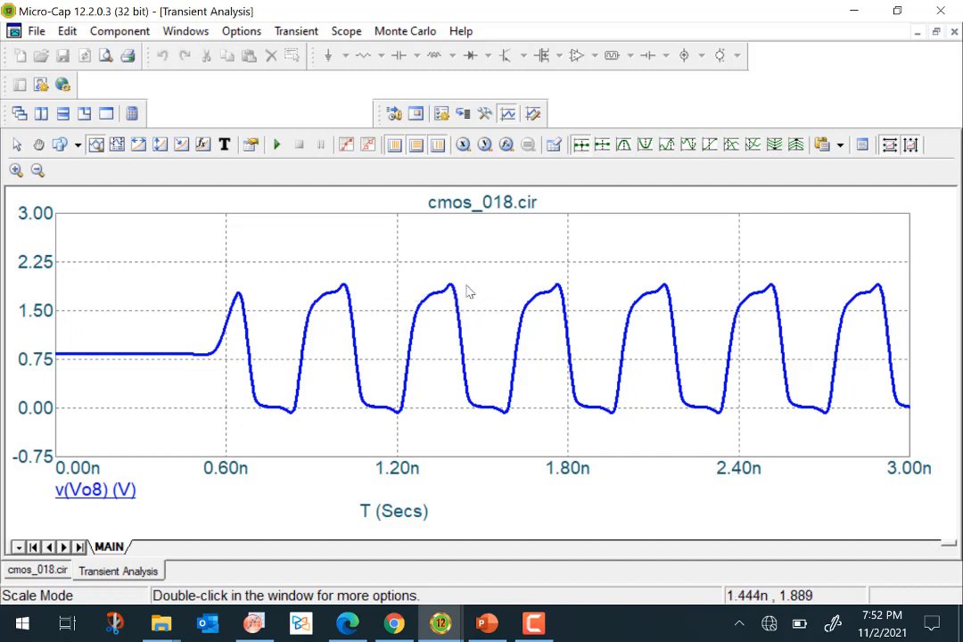
pyautogui.click(37, 570)
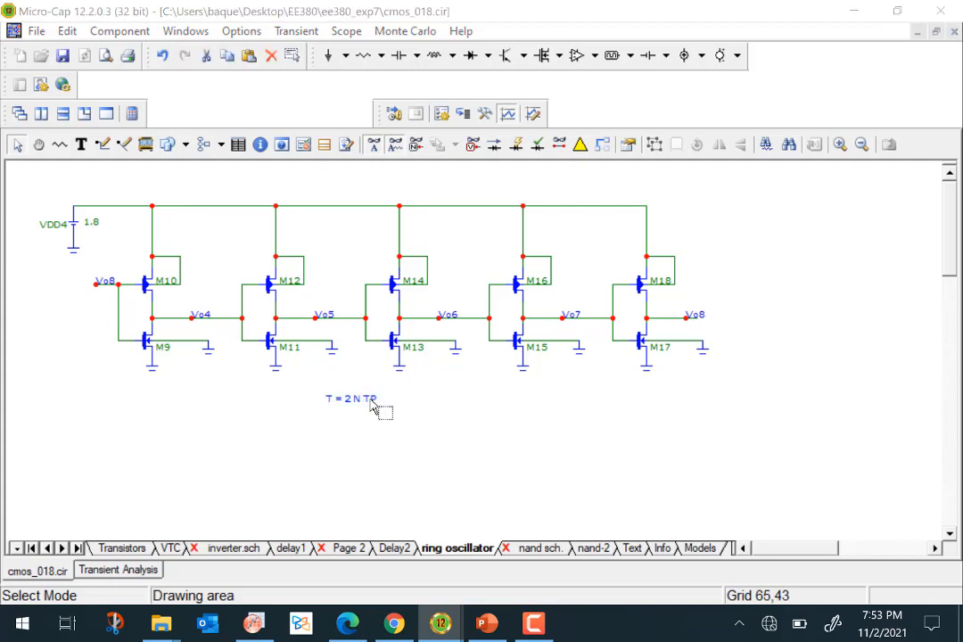
pyautogui.doubleClick(374, 405)
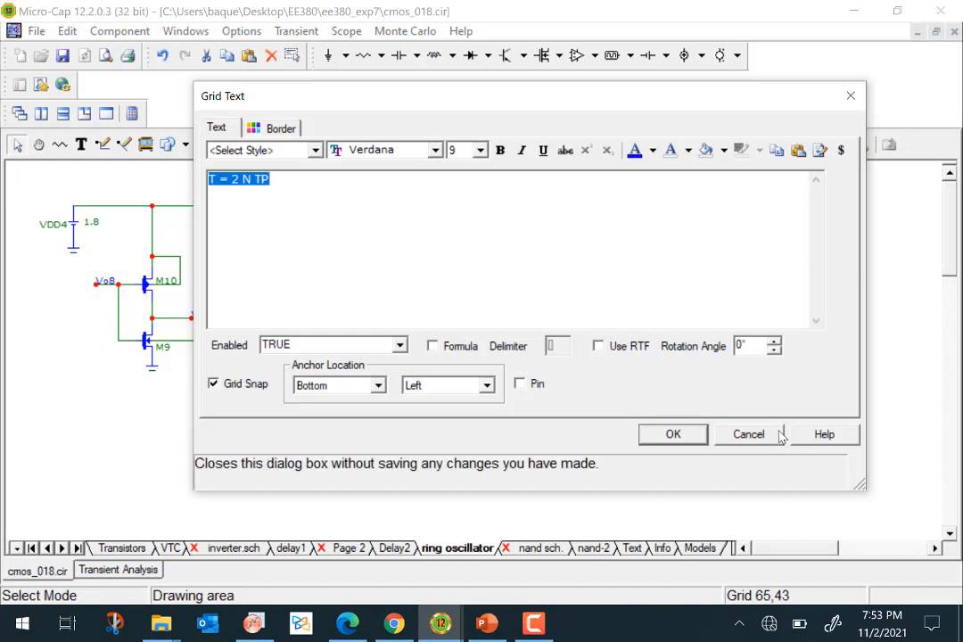
pyautogui.click(749, 434)
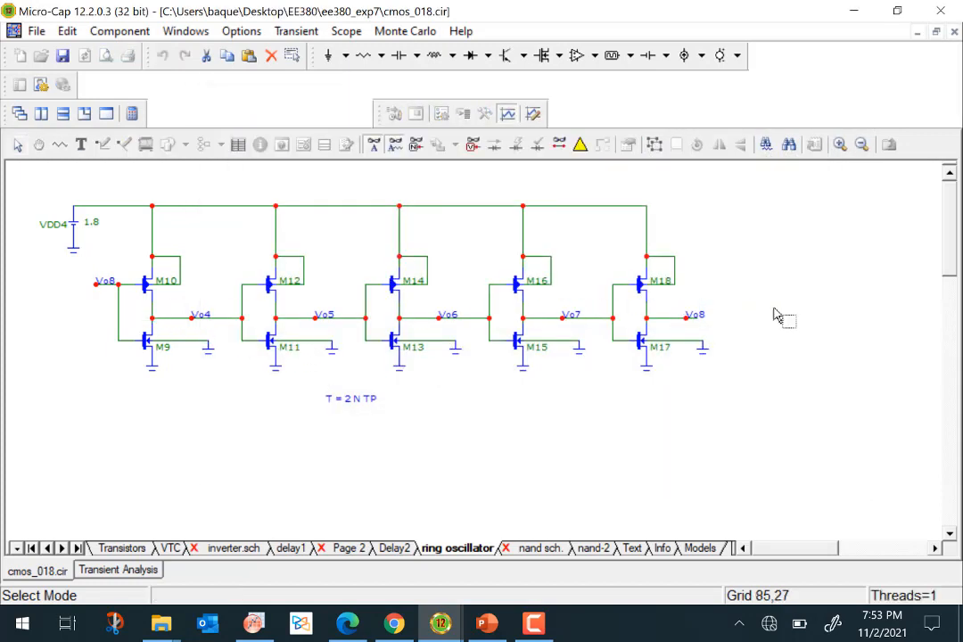
# Browse the Delay2, delay1, VTC and ring oscillator schematic pages, ending on the nand-2 page.
pyautogui.click(272, 316)
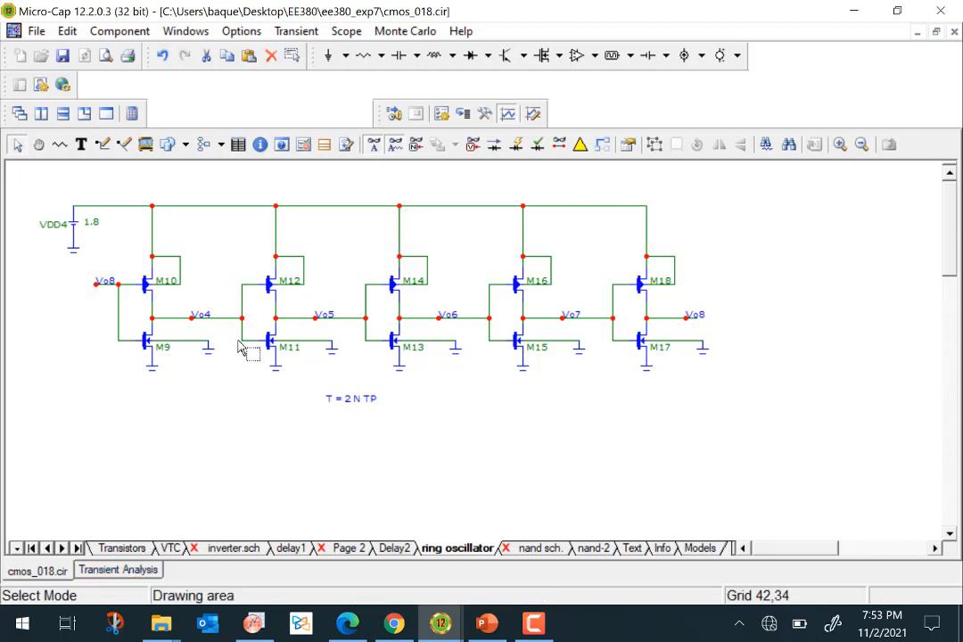
pyautogui.click(125, 571)
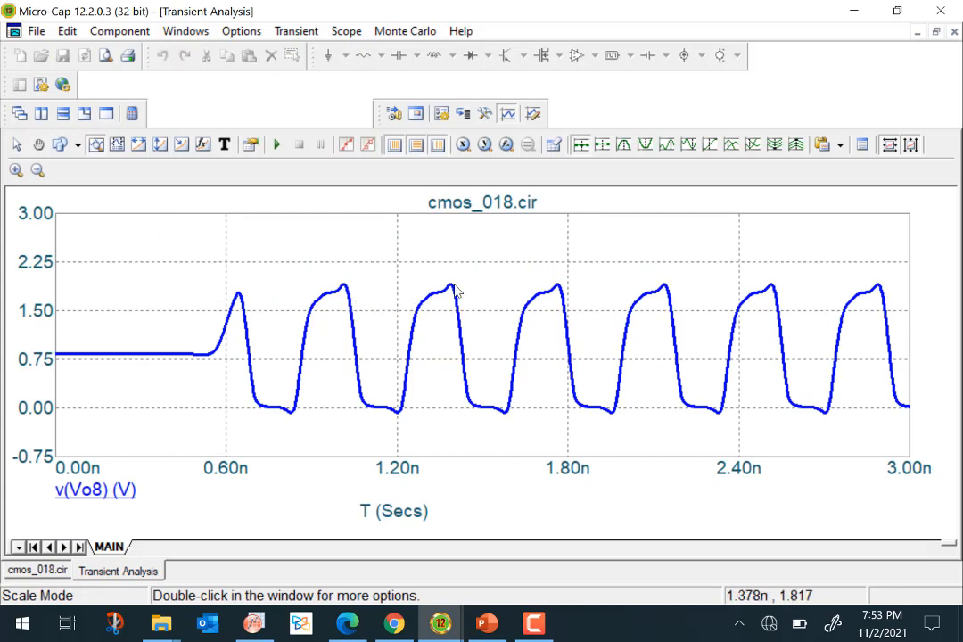
pyautogui.click(40, 571)
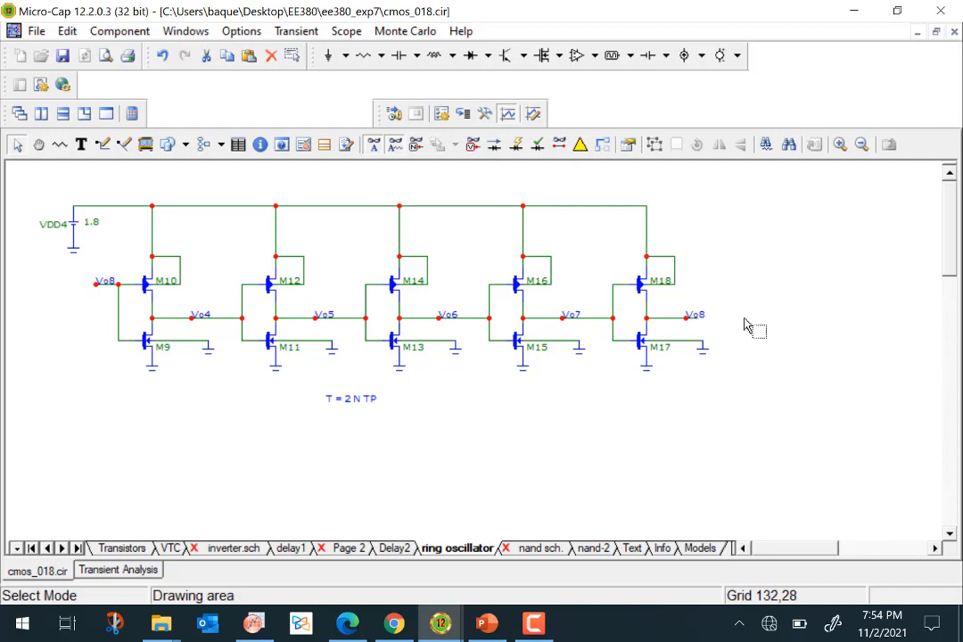
pyautogui.moveTo(517, 341)
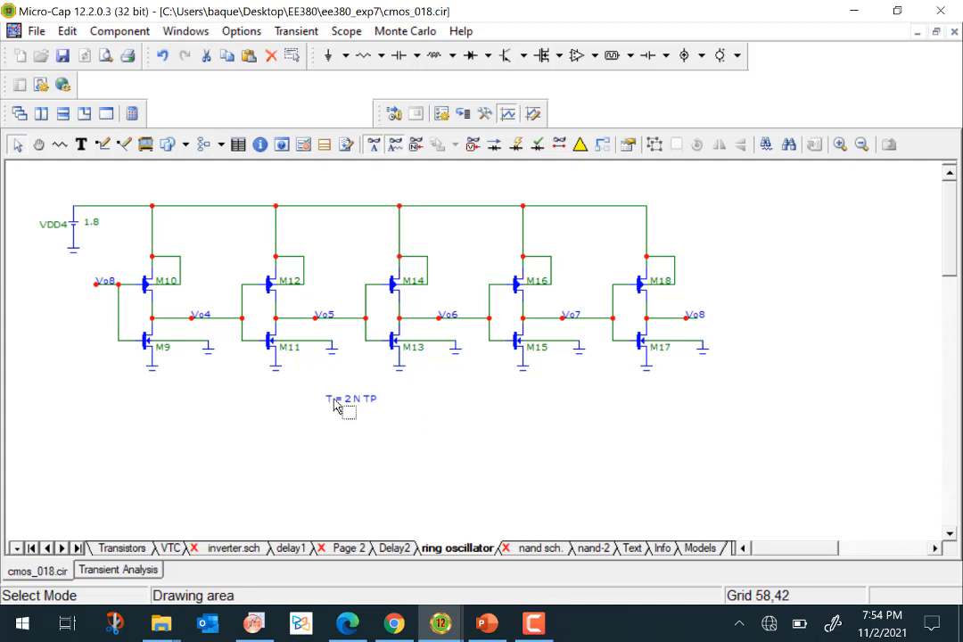
pyautogui.click(393, 549)
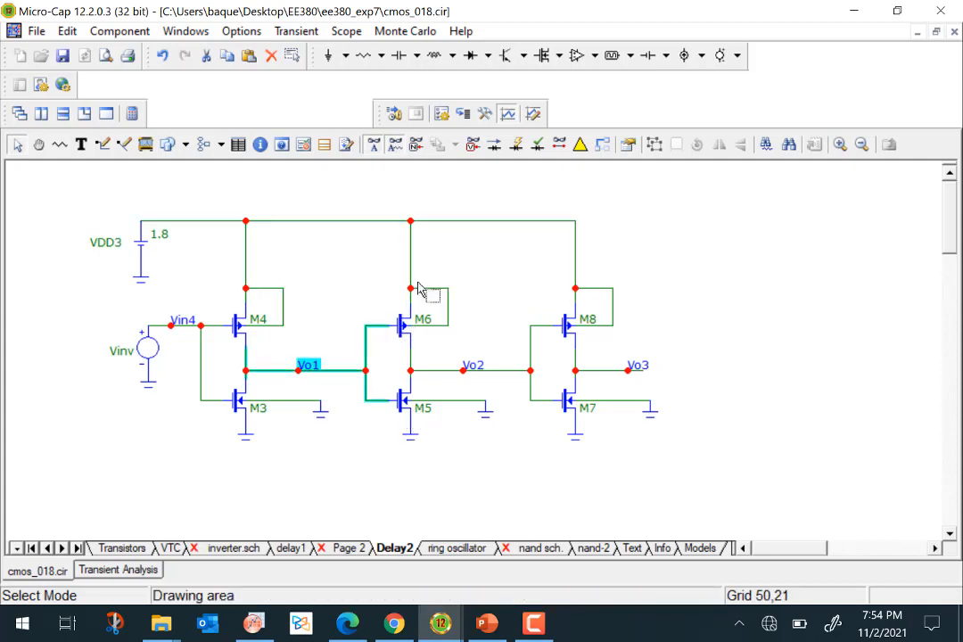
pyautogui.click(455, 548)
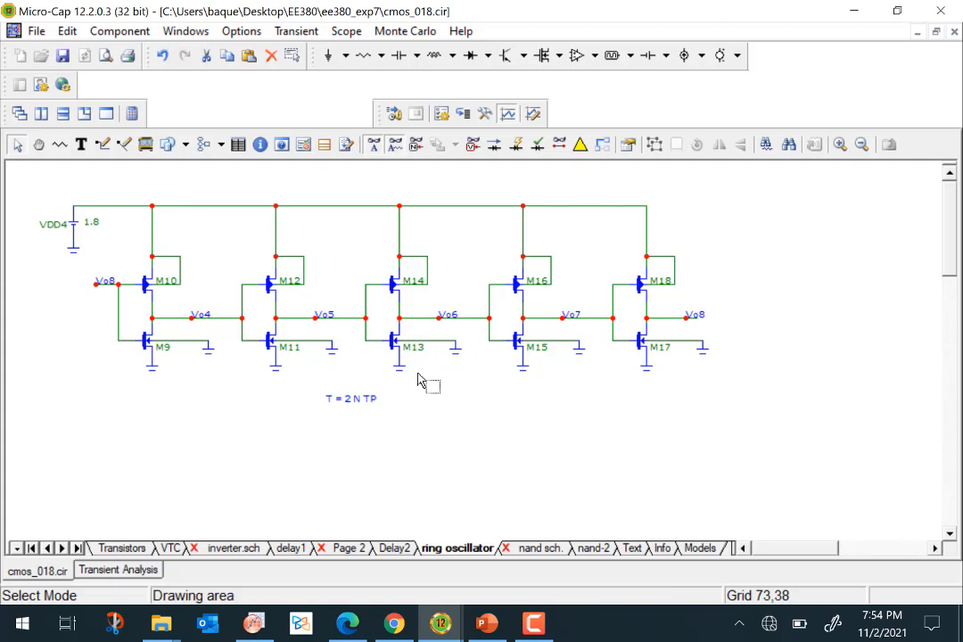
pyautogui.click(290, 548)
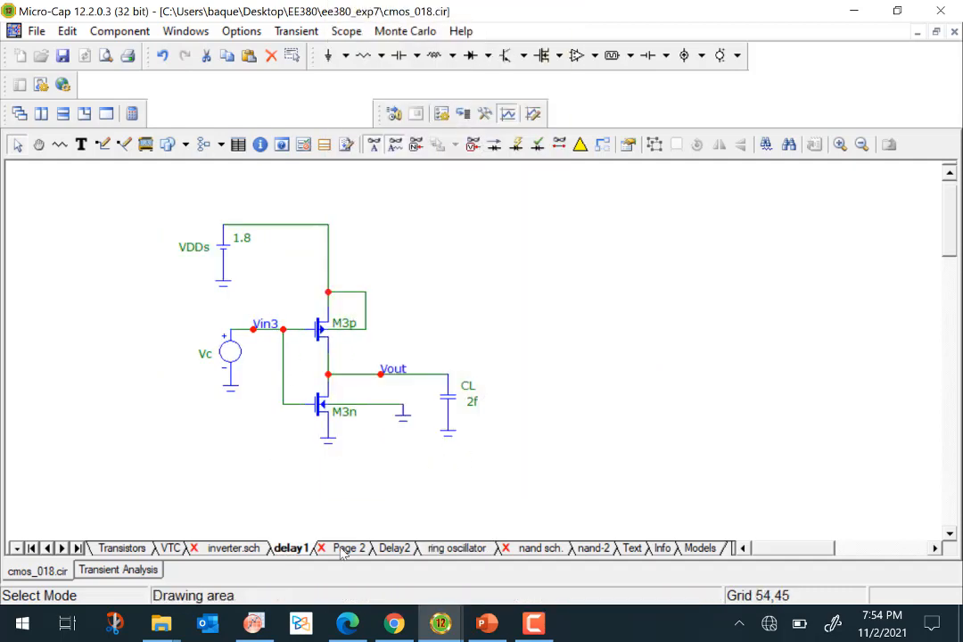
pyautogui.click(173, 549)
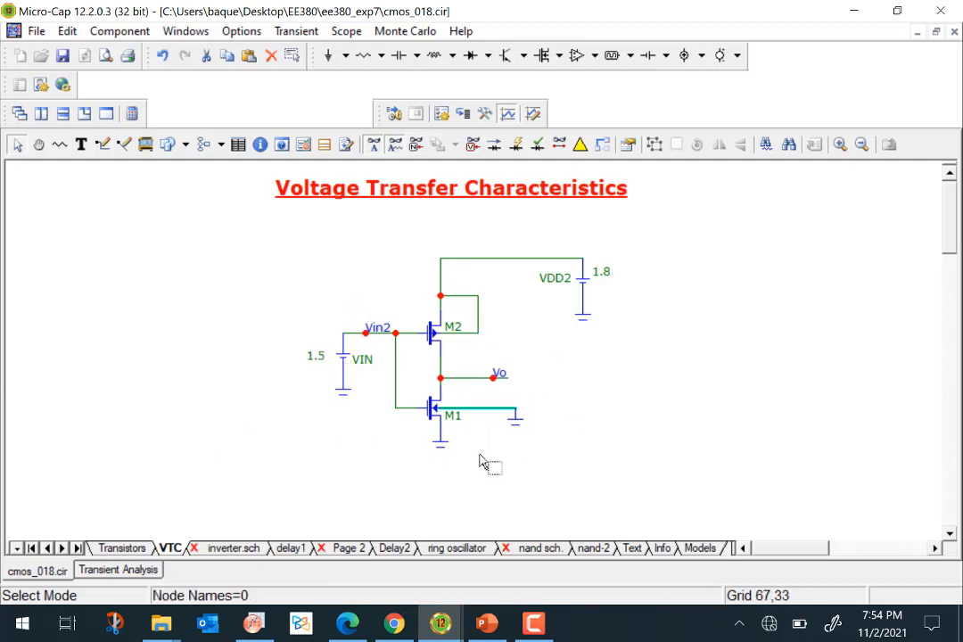
pyautogui.click(464, 549)
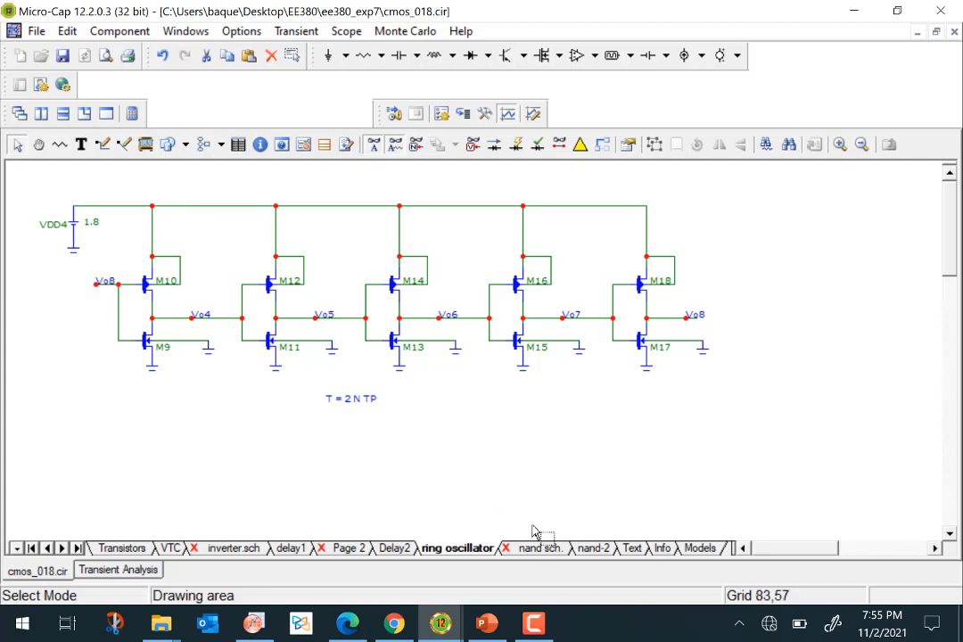
pyautogui.click(600, 550)
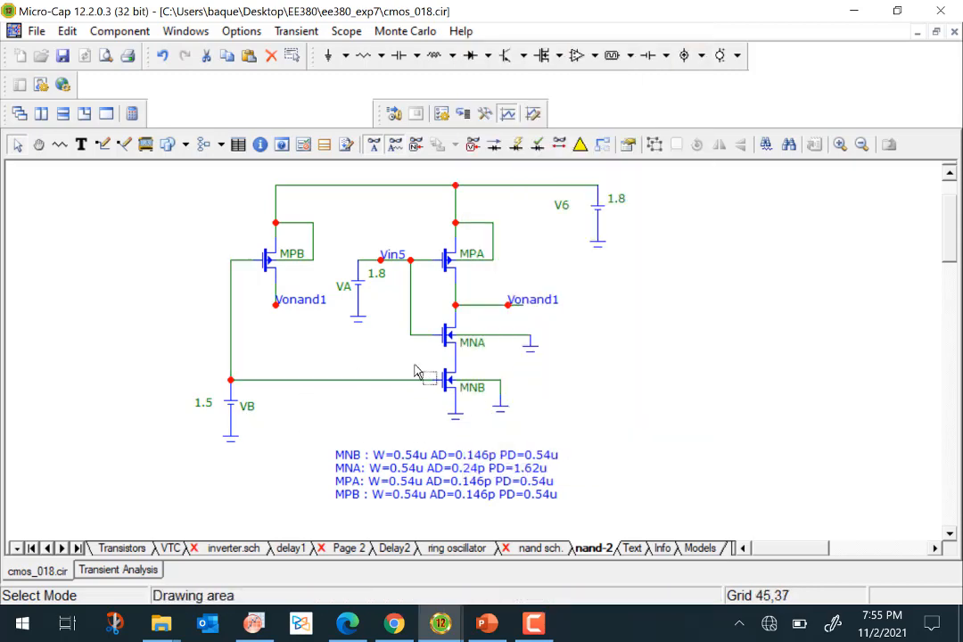
# Inspect the nand-2 transistors and MNB's model and value parameters, closing its properties without changes.
pyautogui.moveTo(354, 294)
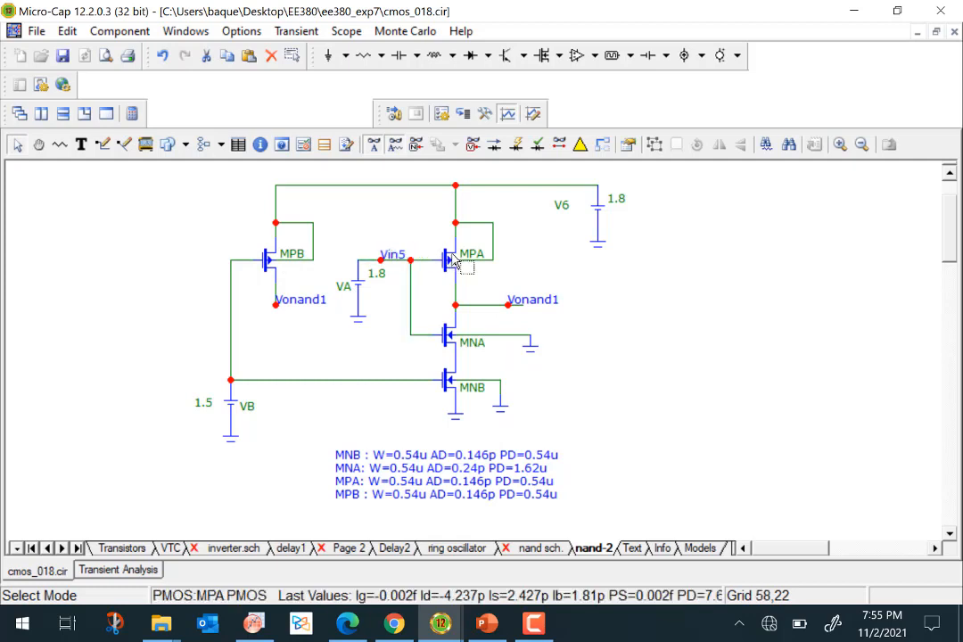
pyautogui.moveTo(304, 263)
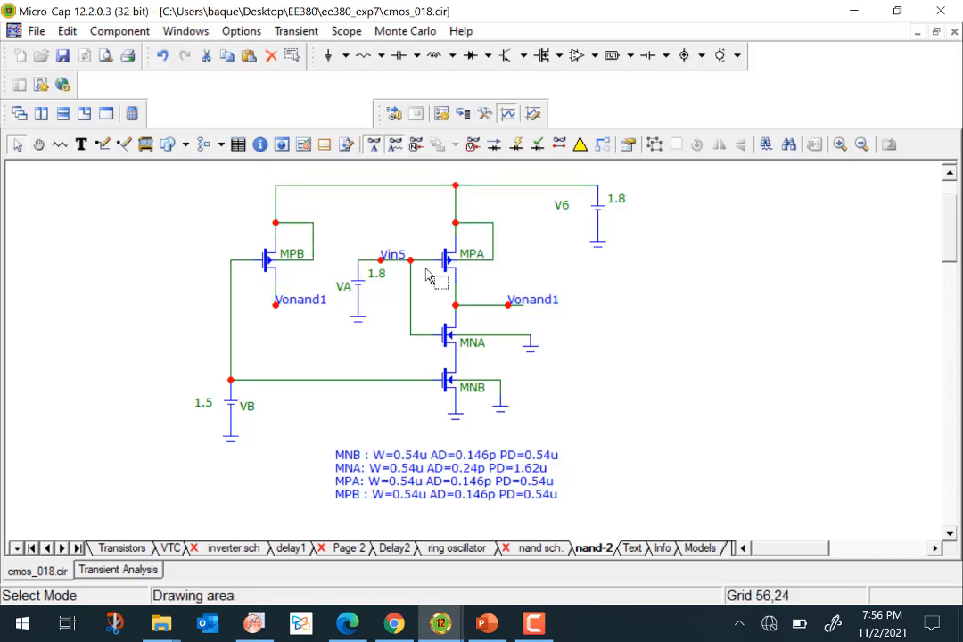
pyautogui.doubleClick(450, 397)
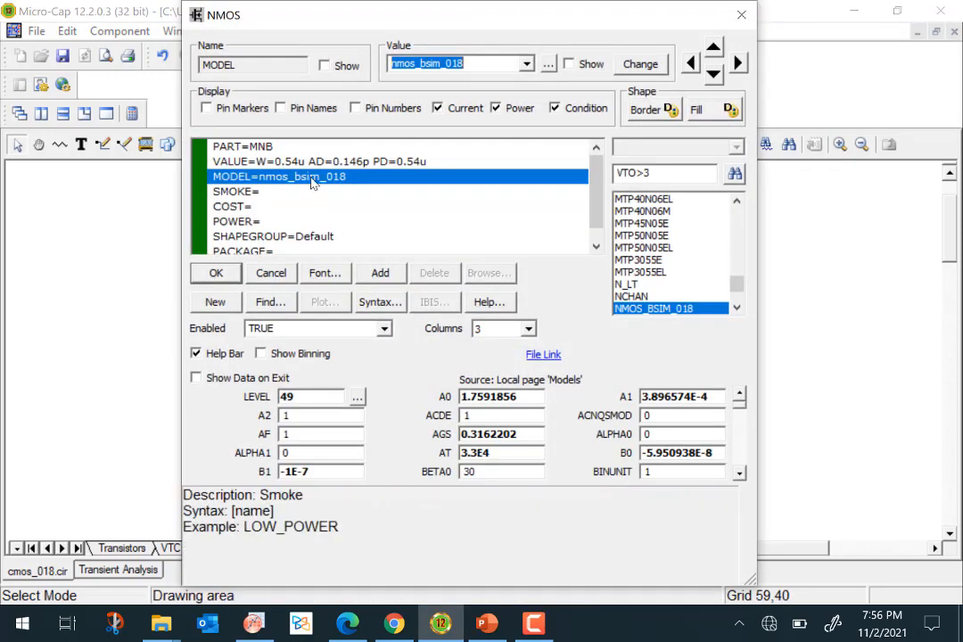
pyautogui.click(237, 166)
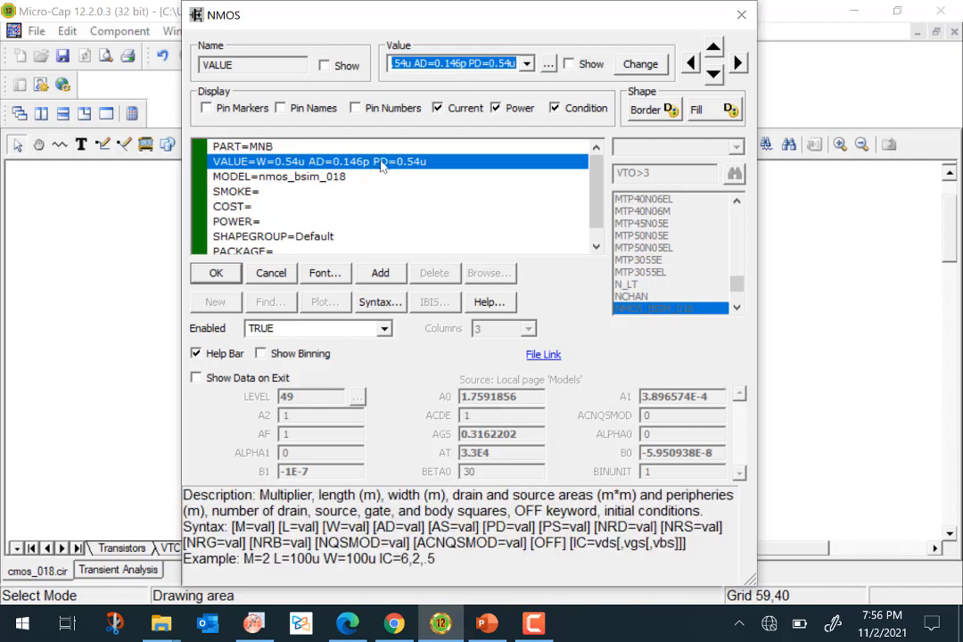
pyautogui.click(273, 273)
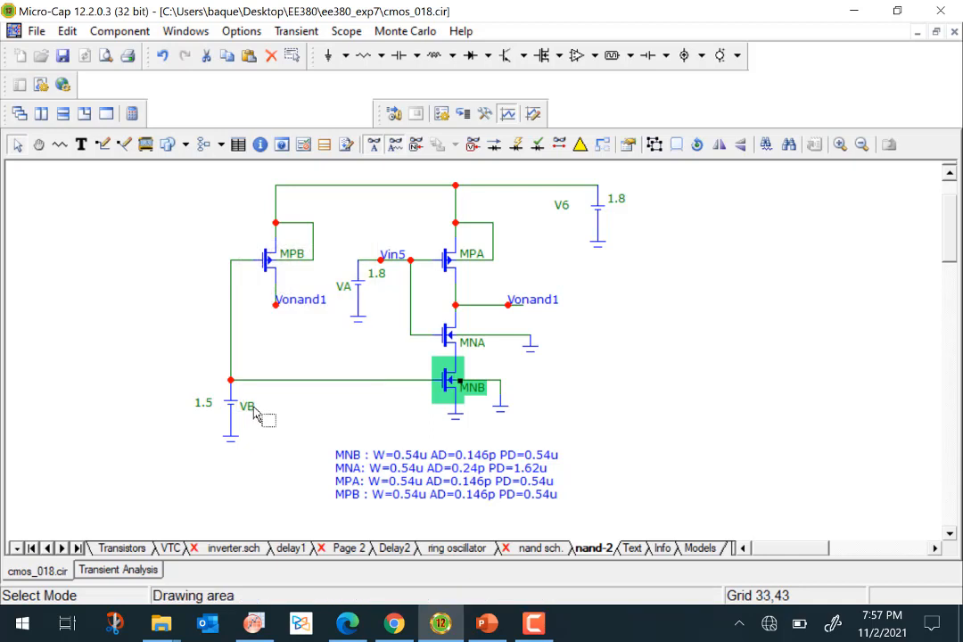
pyautogui.moveTo(533, 309)
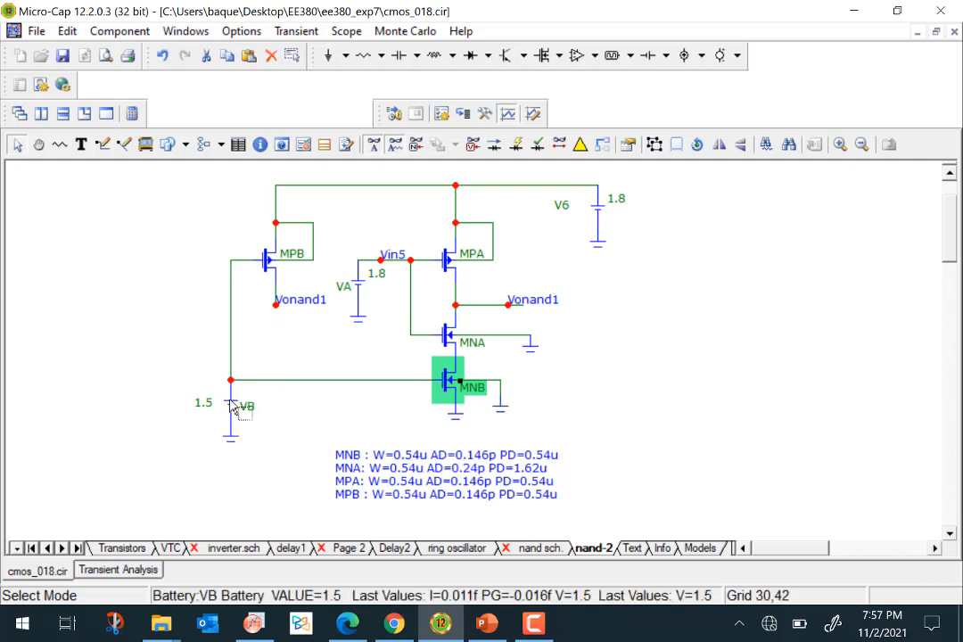
pyautogui.moveTo(242, 409)
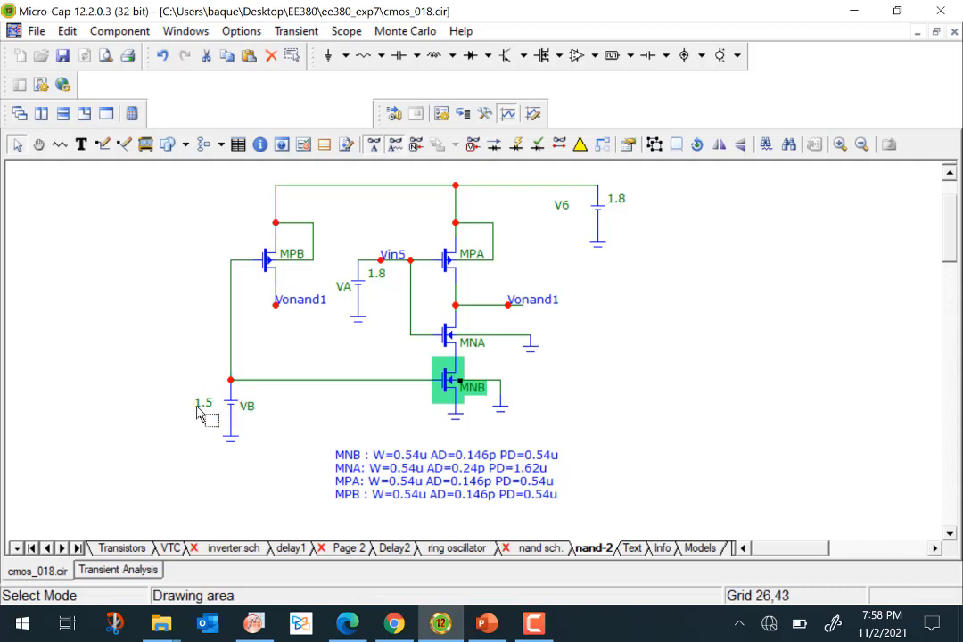
pyautogui.moveTo(339, 390)
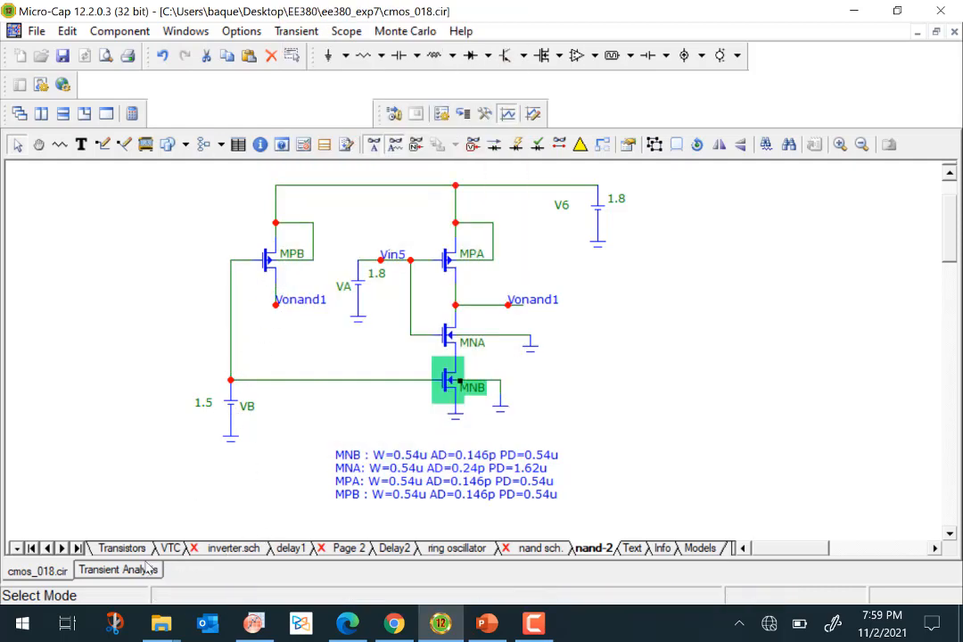
# Examine the NMOS_BSIM_018 and PMOS_BSIM_018 model parameters on the Models page, returning to the Transistors page.
pyautogui.click(121, 548)
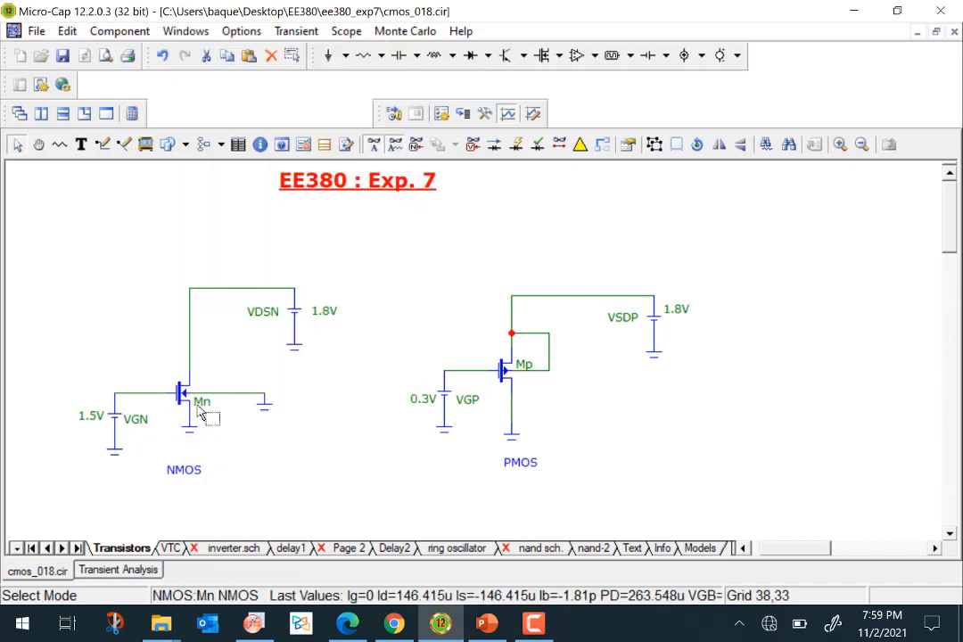
pyautogui.click(701, 549)
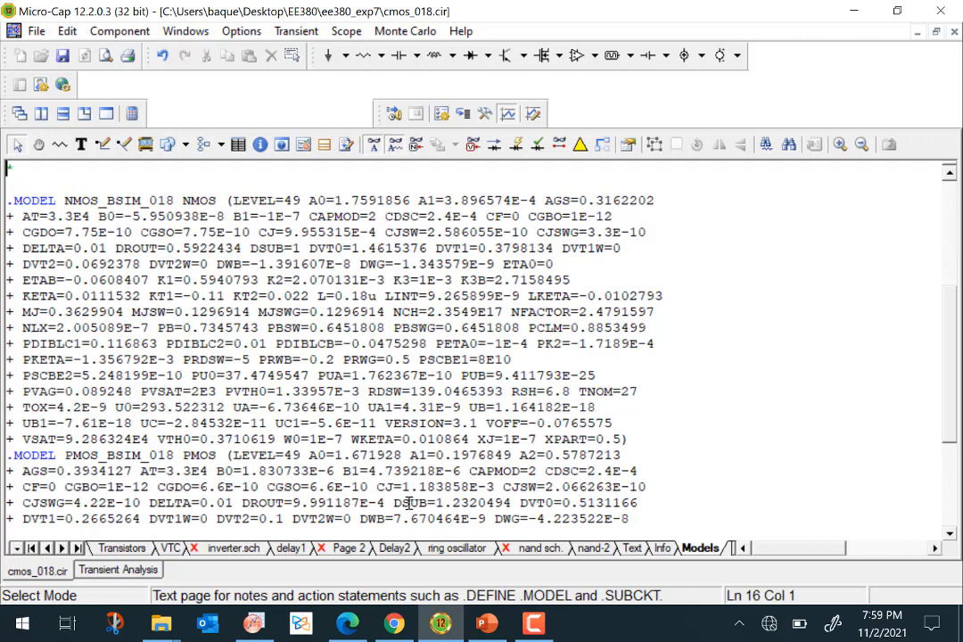
pyautogui.scroll(-2, 287, 322)
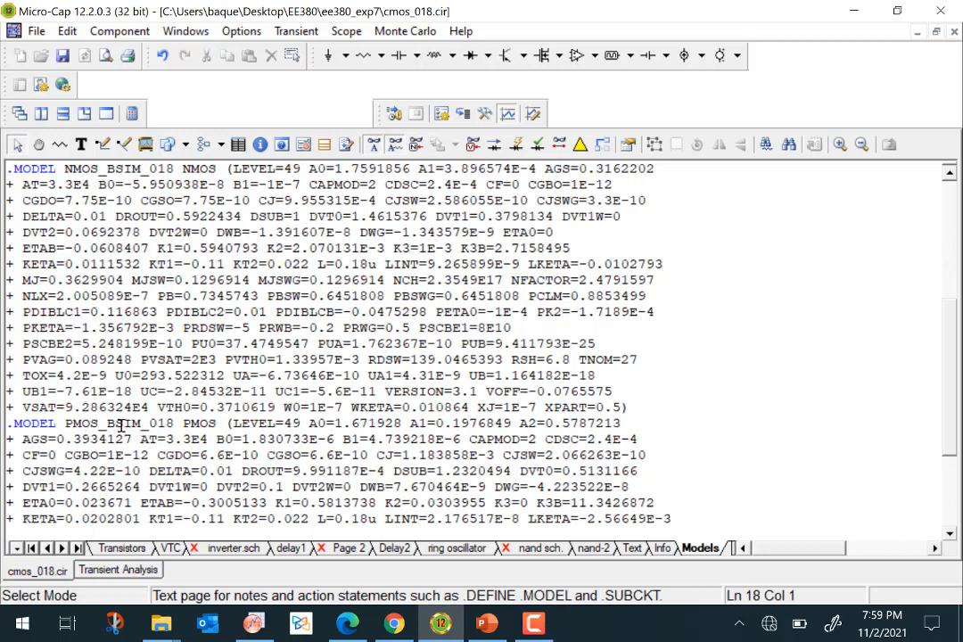
pyautogui.moveTo(215, 422); pyautogui.dragTo(107, 423)
pyautogui.click(203, 458)
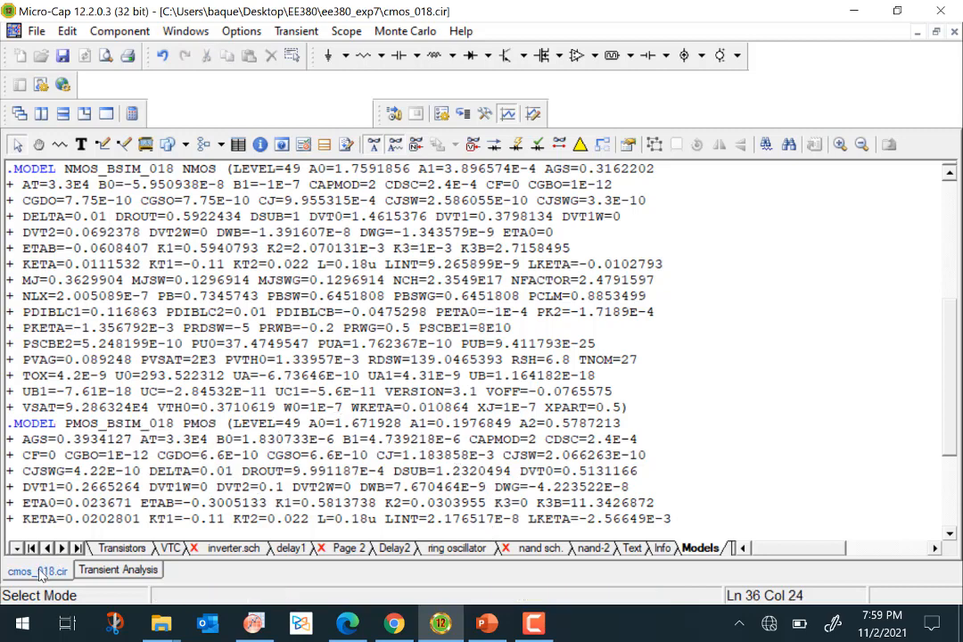
pyautogui.click(121, 548)
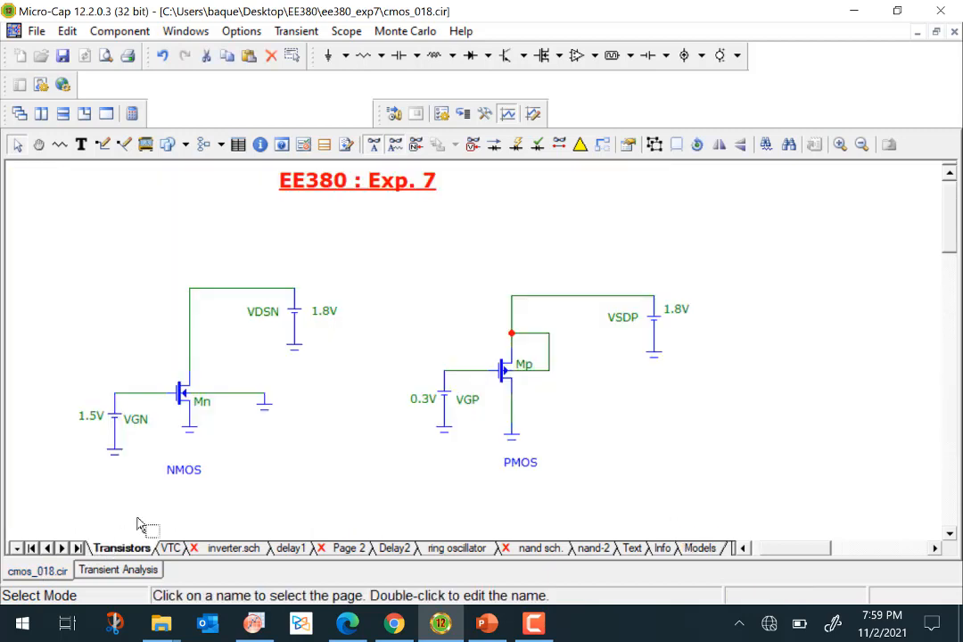